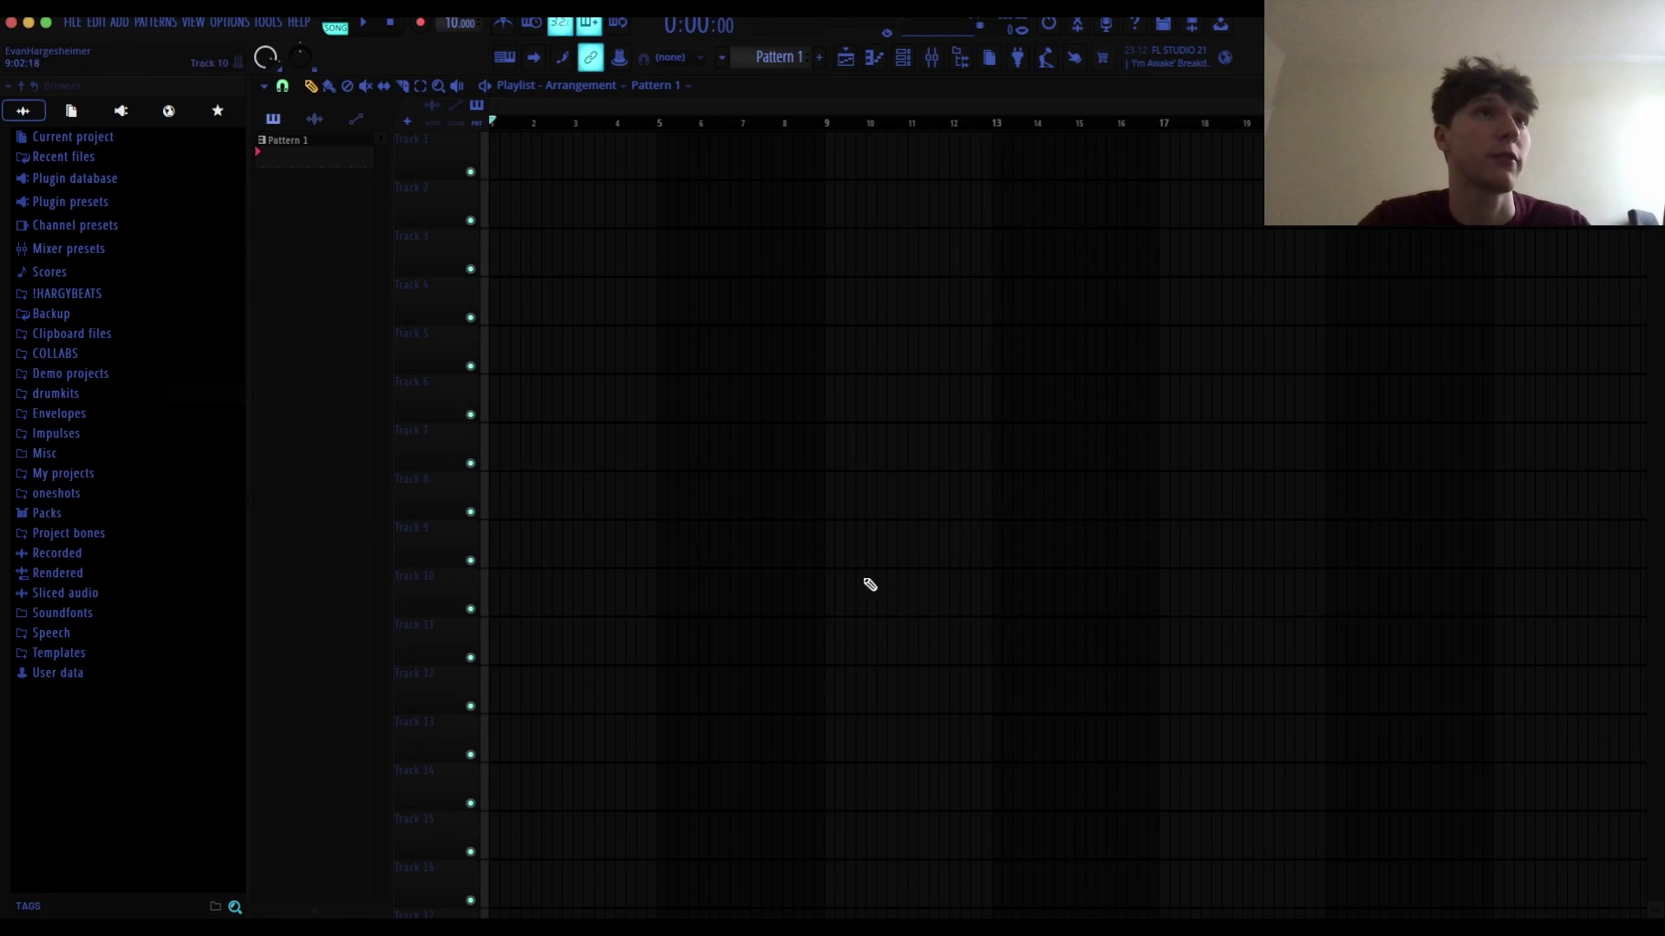
# Step: Open Theme settings from the Options menu and move the Look and feel window up and left
pyautogui.click(225, 26)
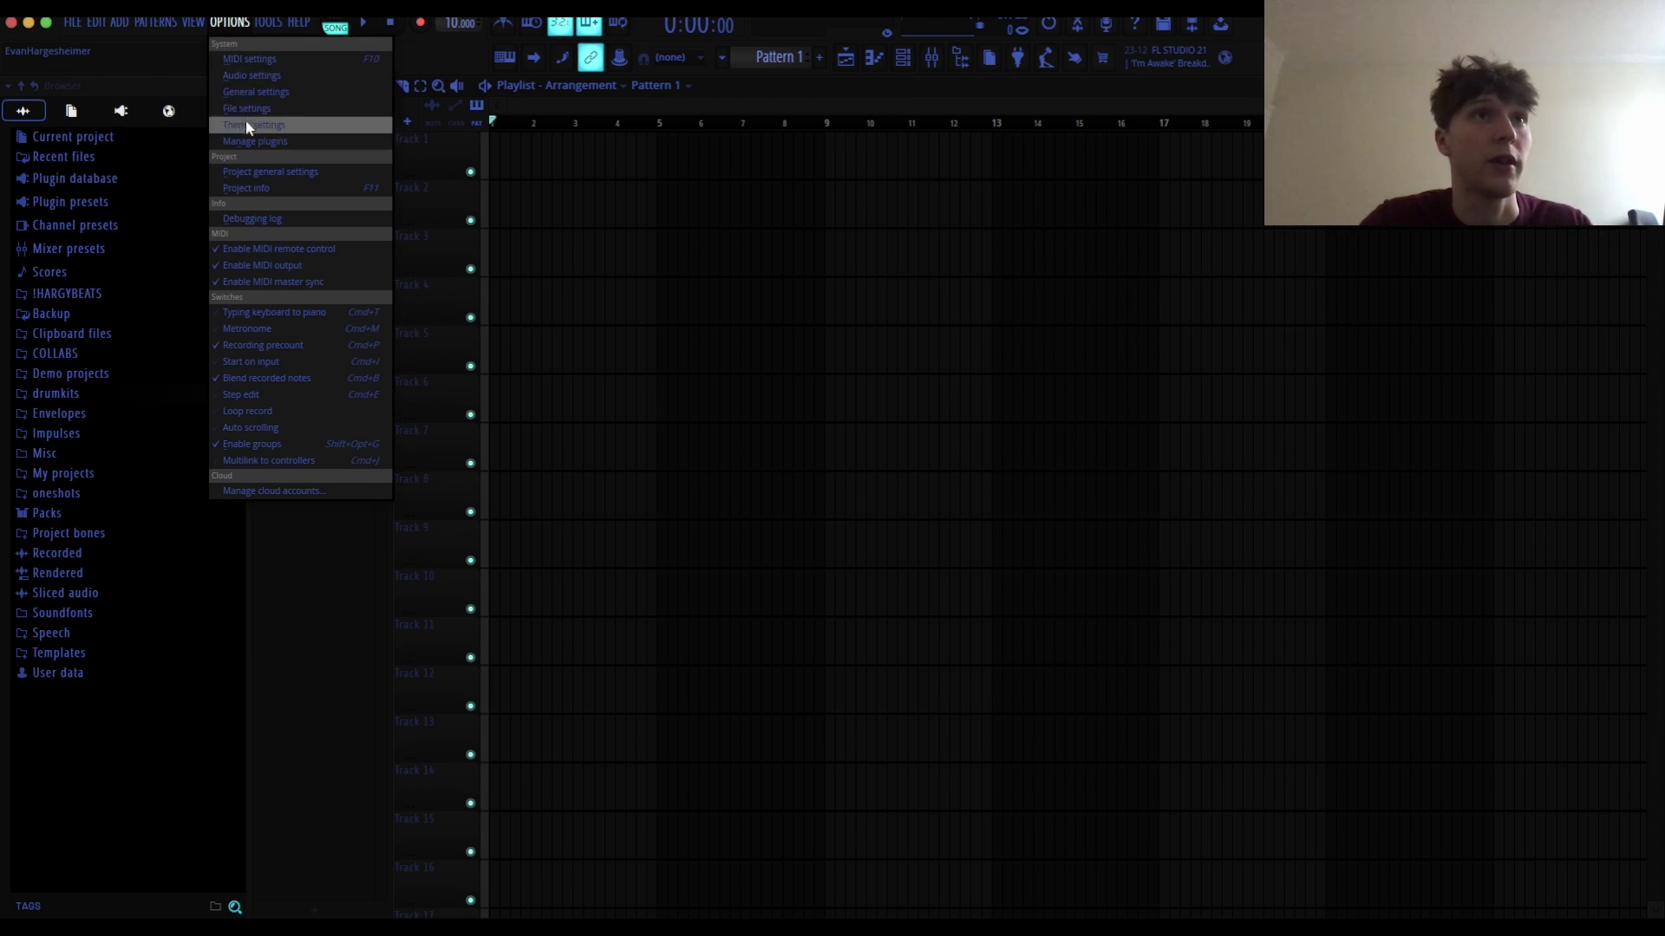
pyautogui.click(303, 125)
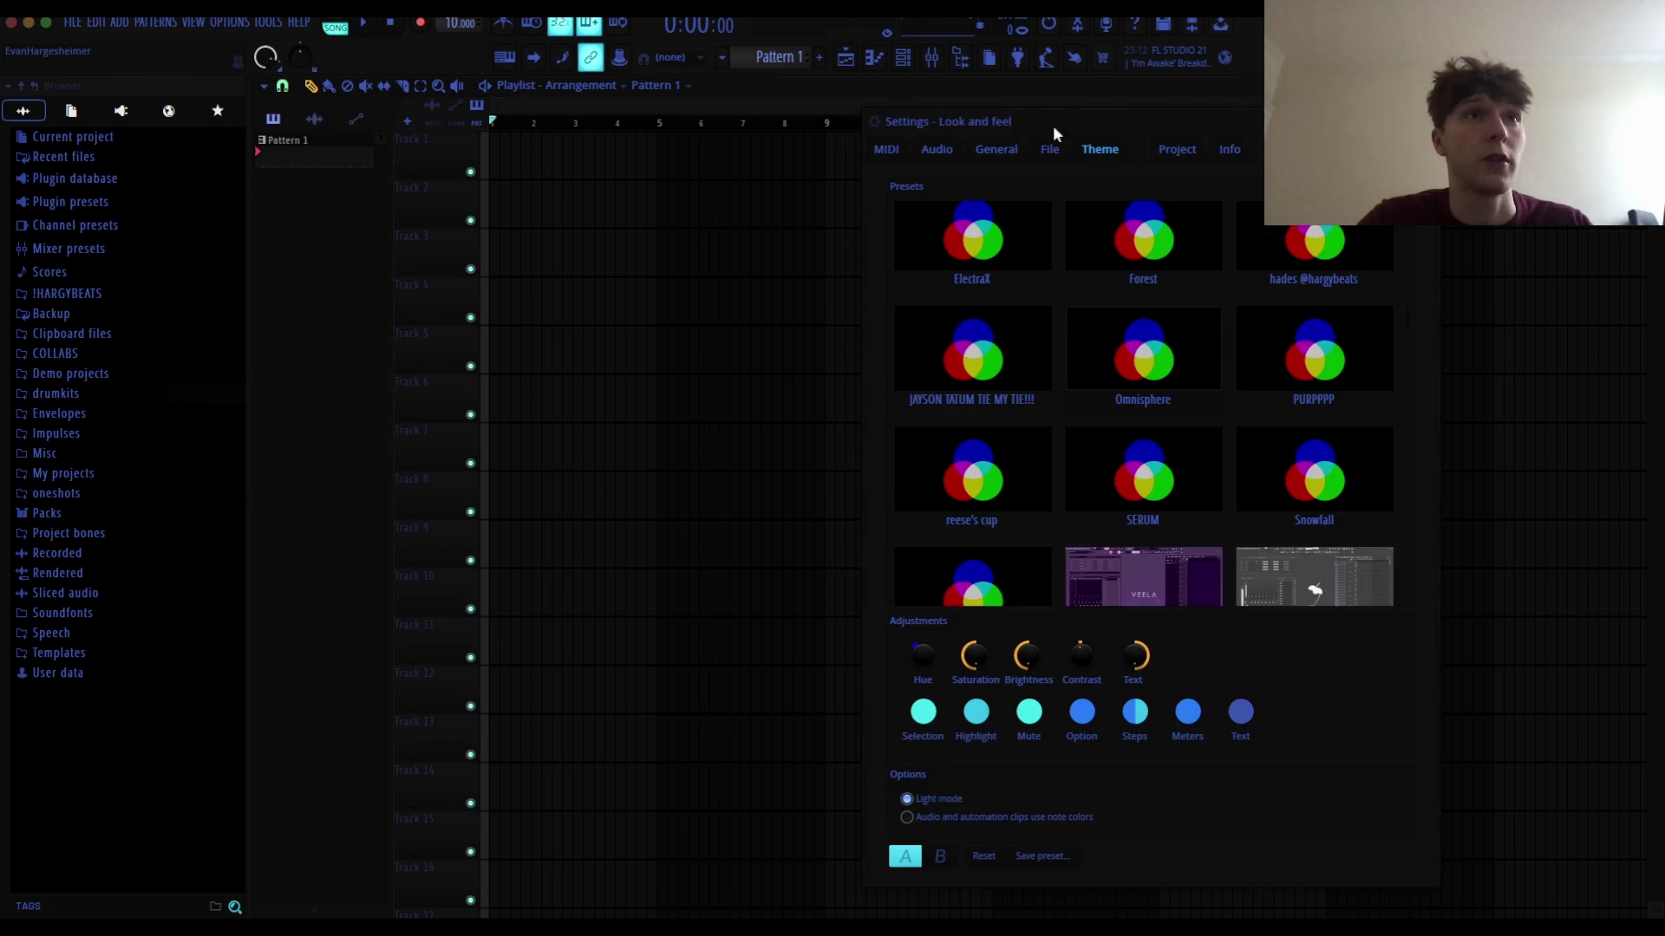
pyautogui.moveTo(1082, 116); pyautogui.dragTo(858, 63)
# Step: Browse the Theme presets and apply the Ultra green preset
pyautogui.scroll(2, 919, 325)
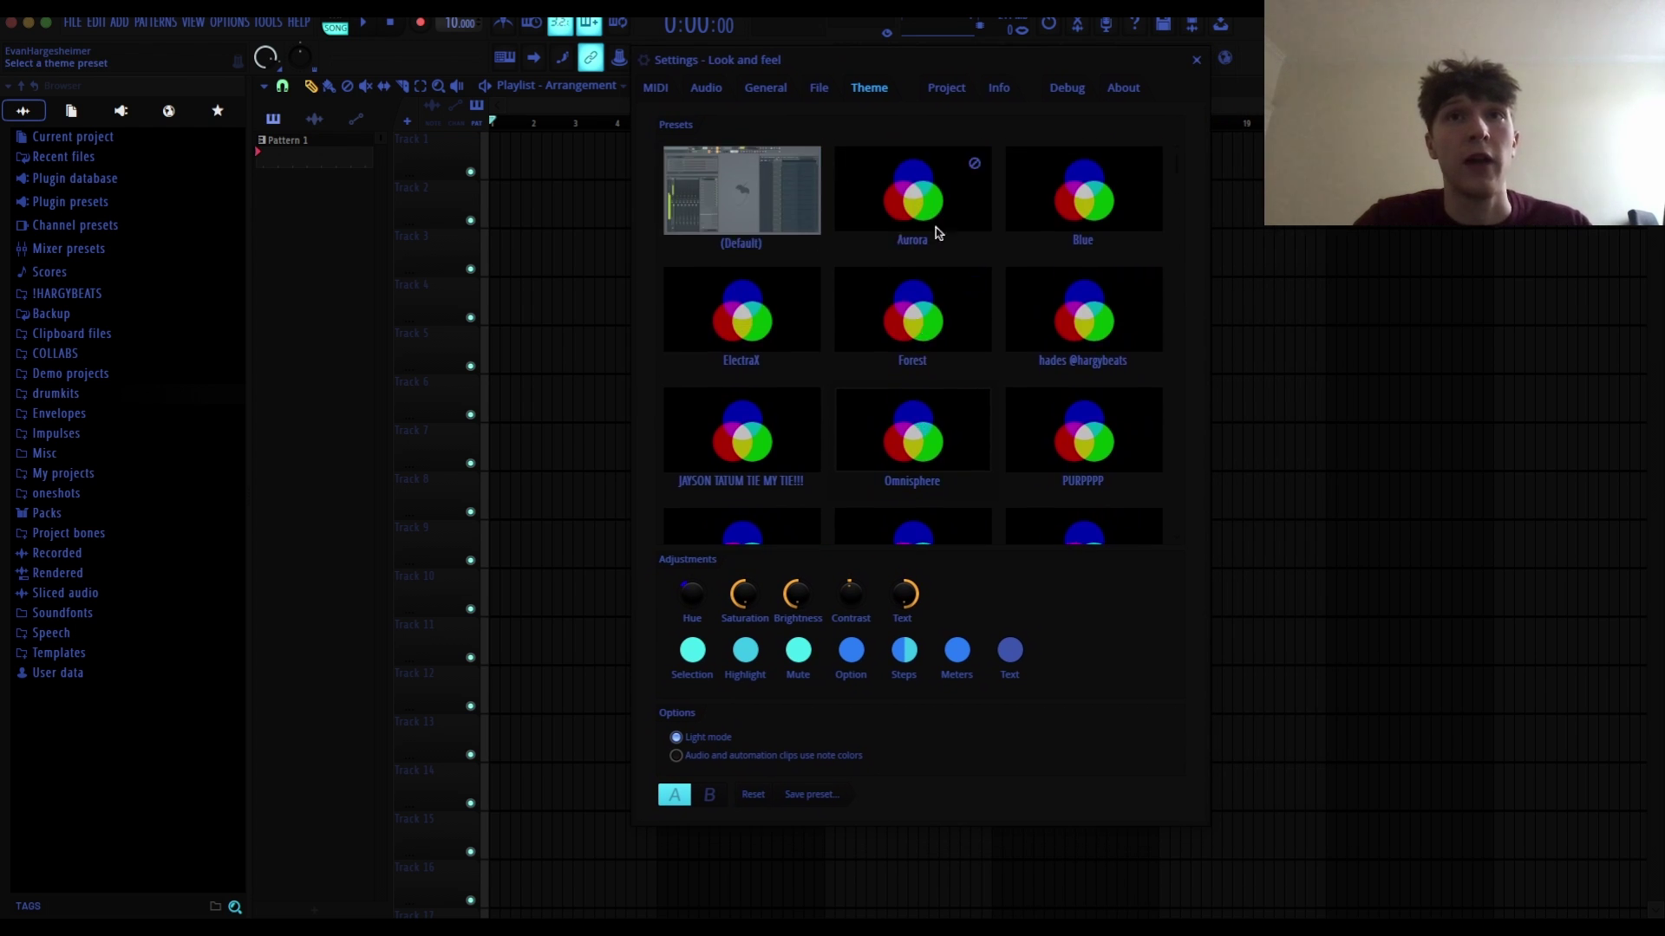
pyautogui.scroll(-2, 943, 471)
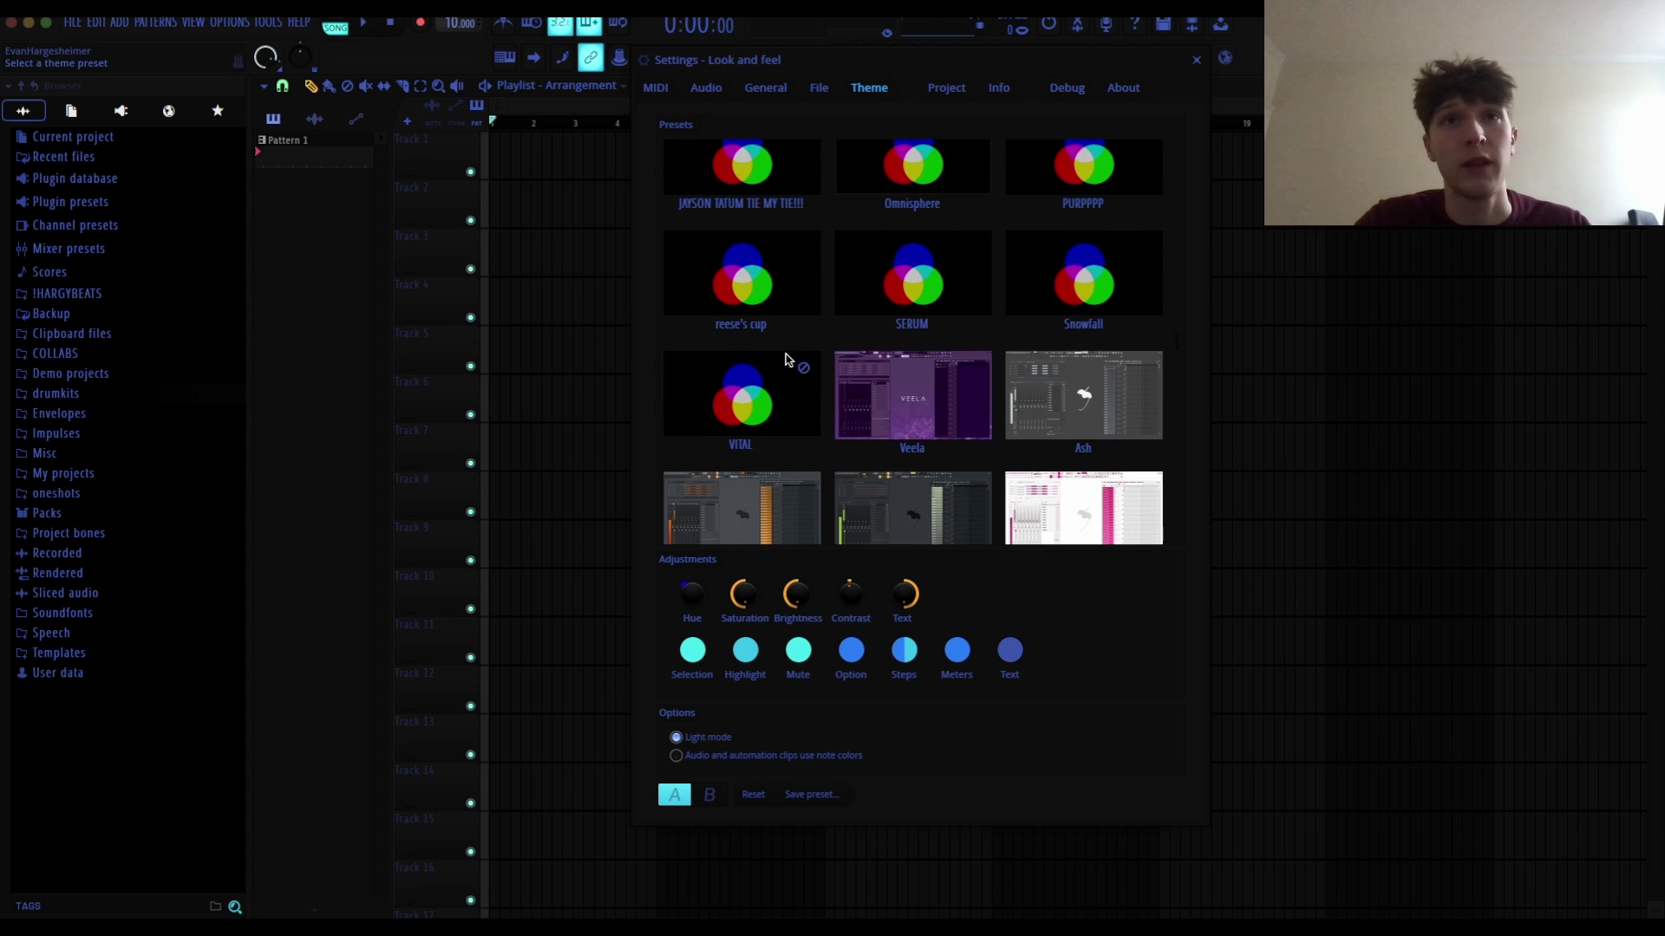
pyautogui.scroll(-4, 915, 244)
pyautogui.scroll(2, 815, 210)
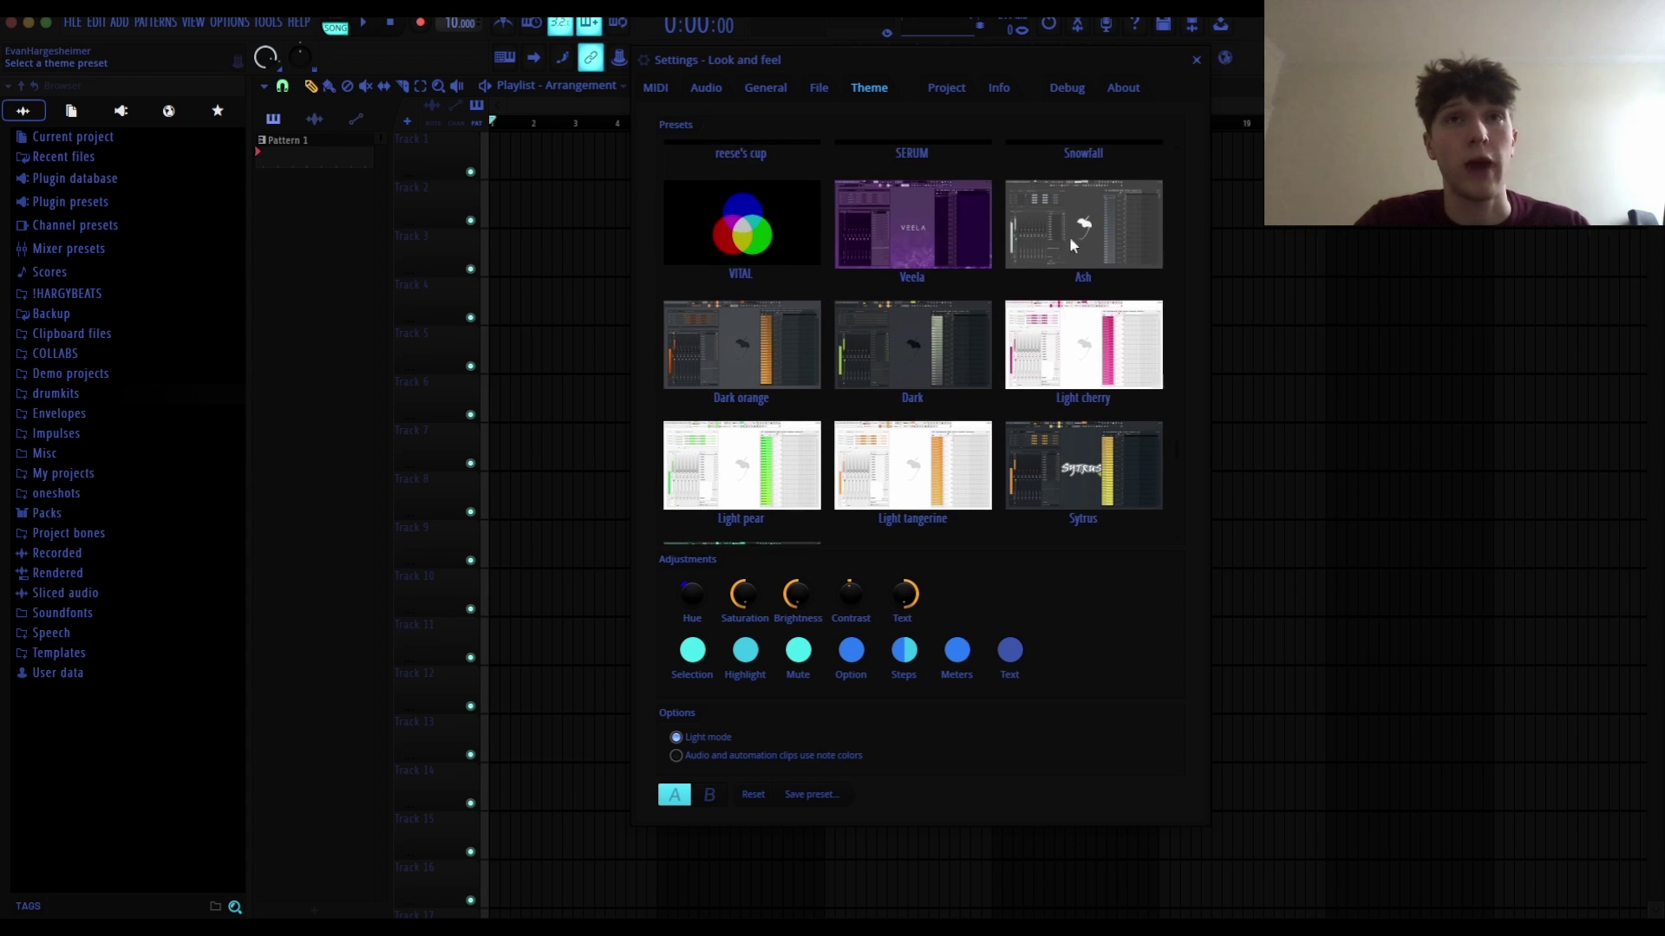
pyautogui.scroll(-2, 970, 407)
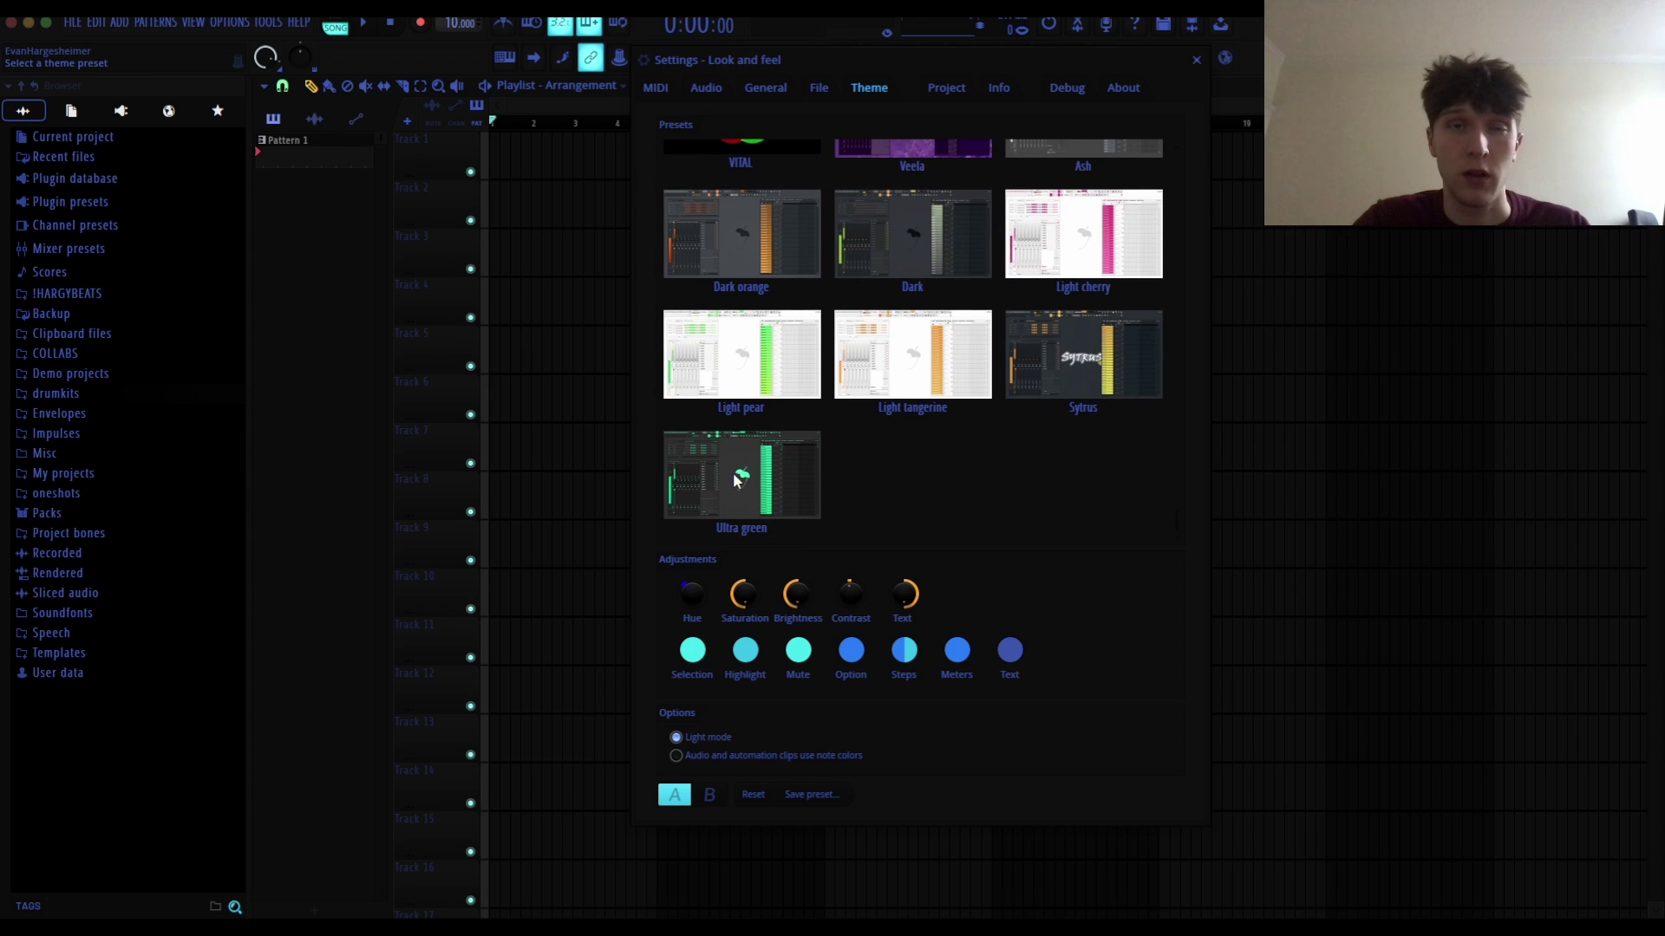
pyautogui.click(730, 480)
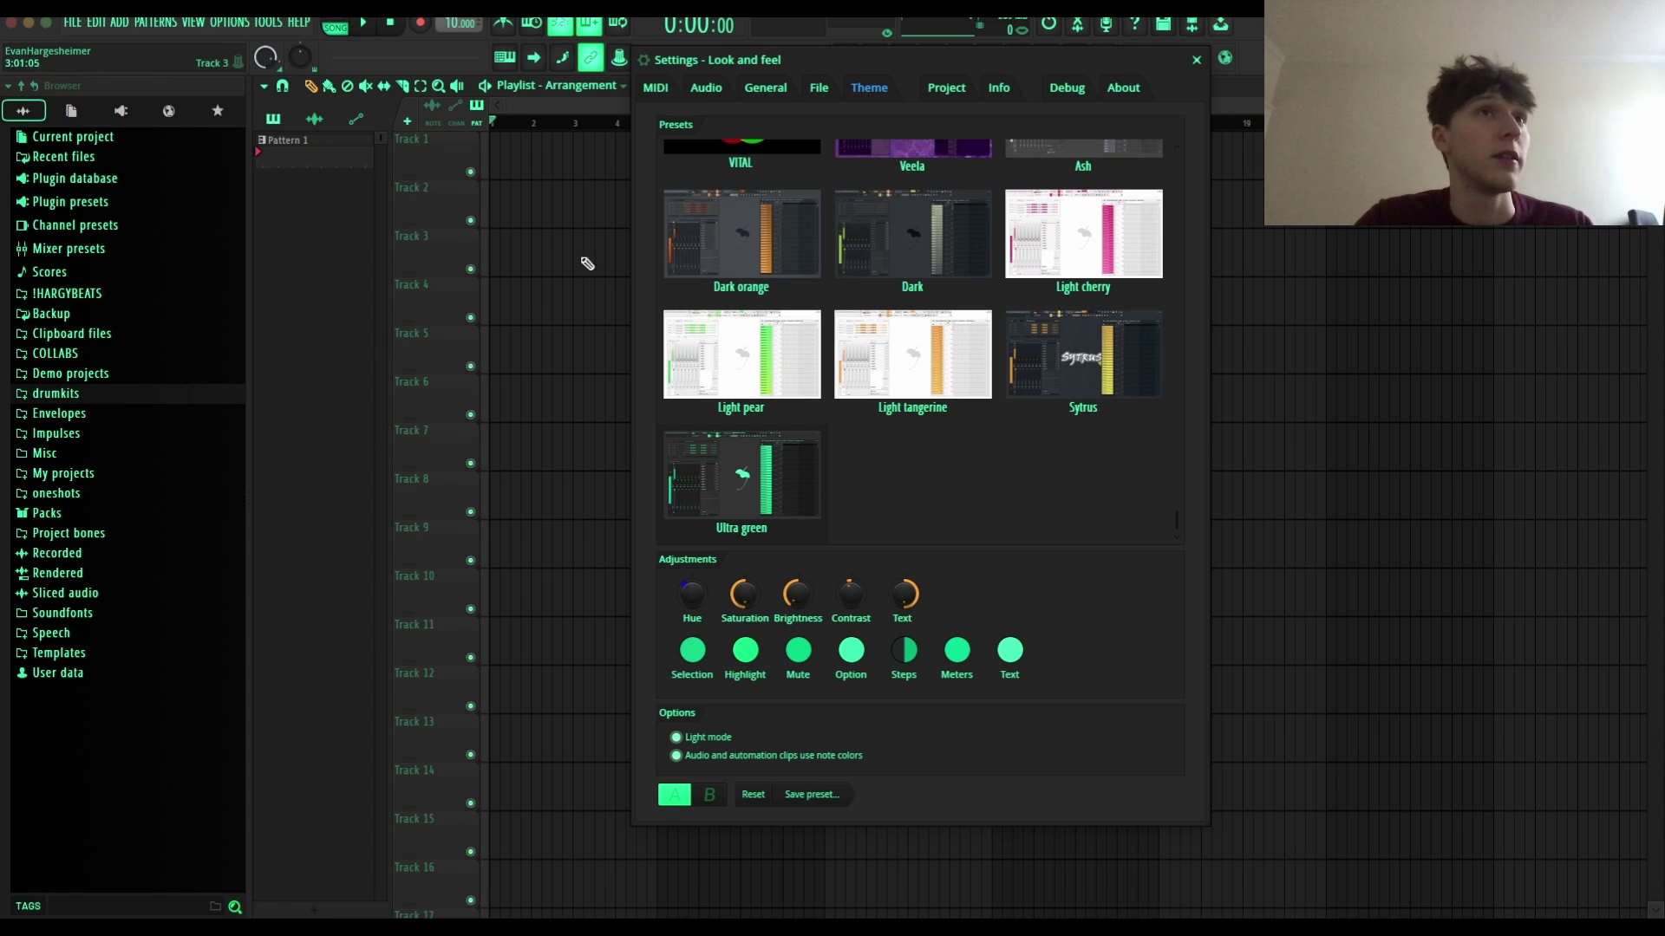
# Step: Switch the interface to the purple Veela theme preset
pyautogui.scroll(3, 735, 360)
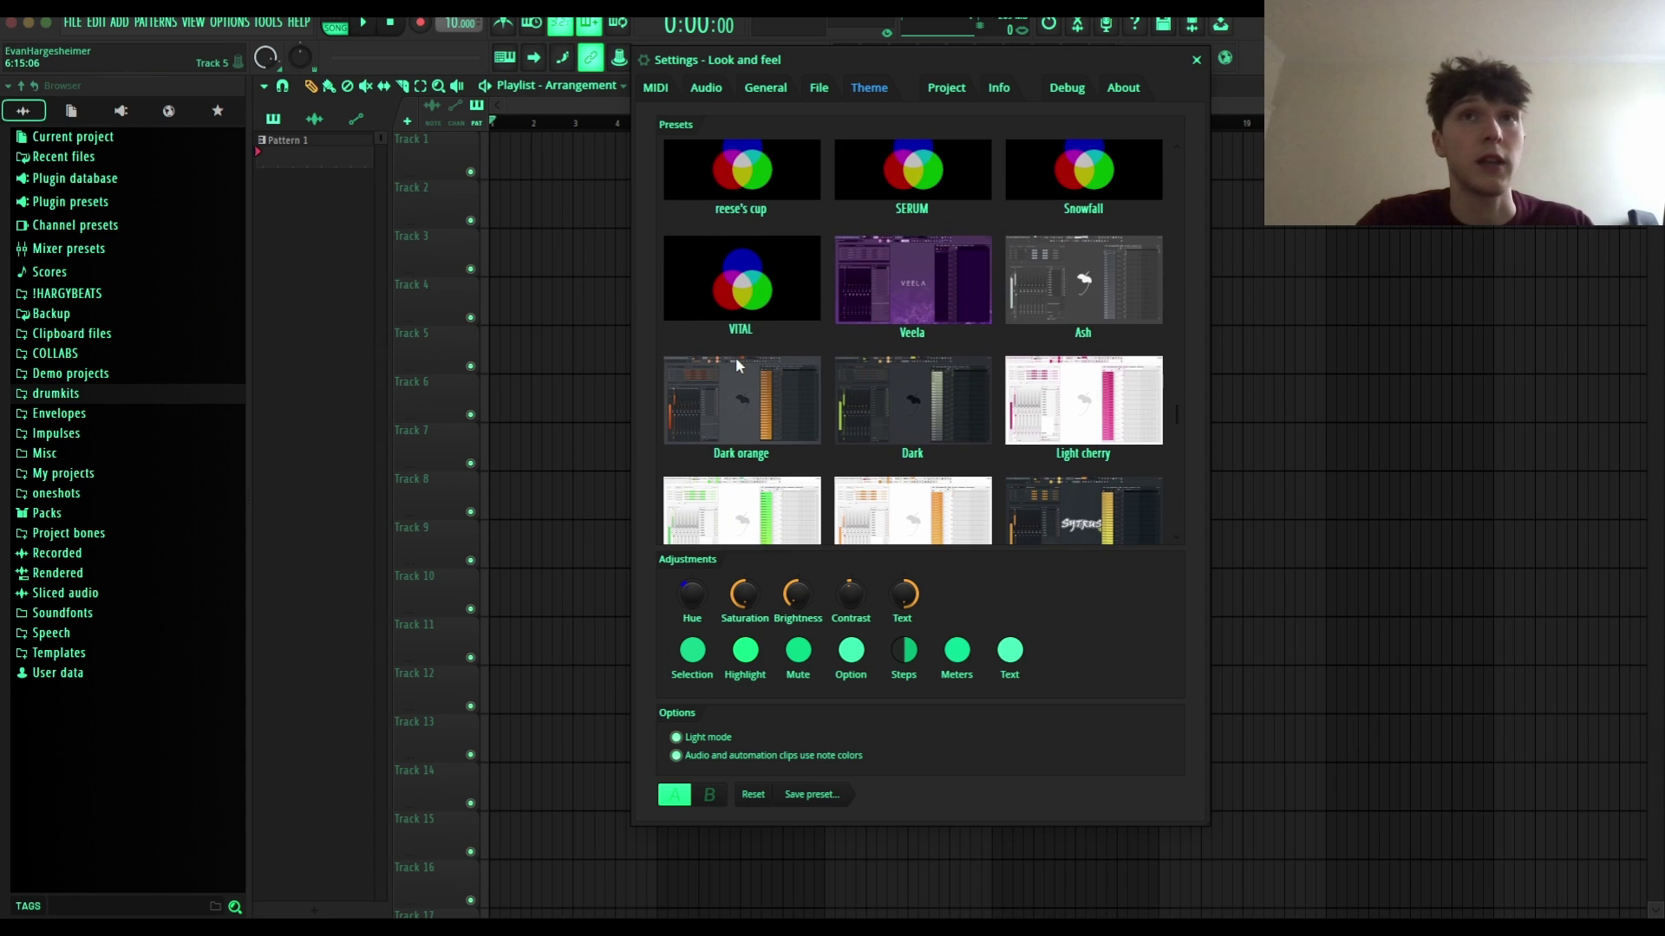
pyautogui.click(907, 270)
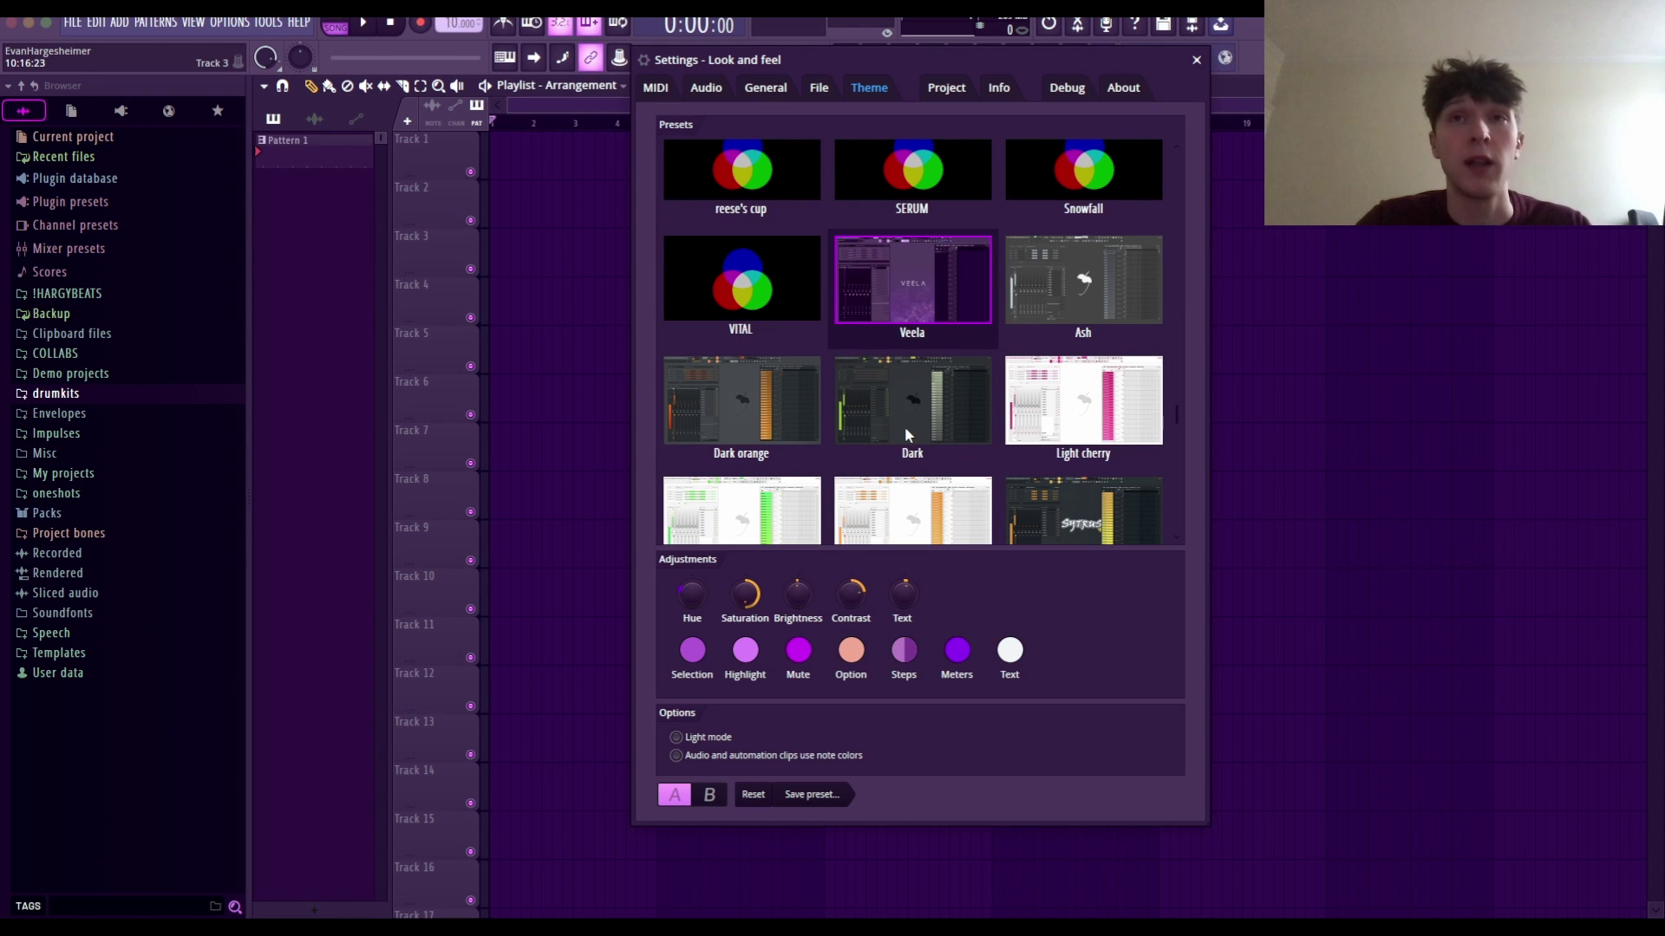
pyautogui.scroll(-3, 903, 424)
pyautogui.scroll(10, 905, 429)
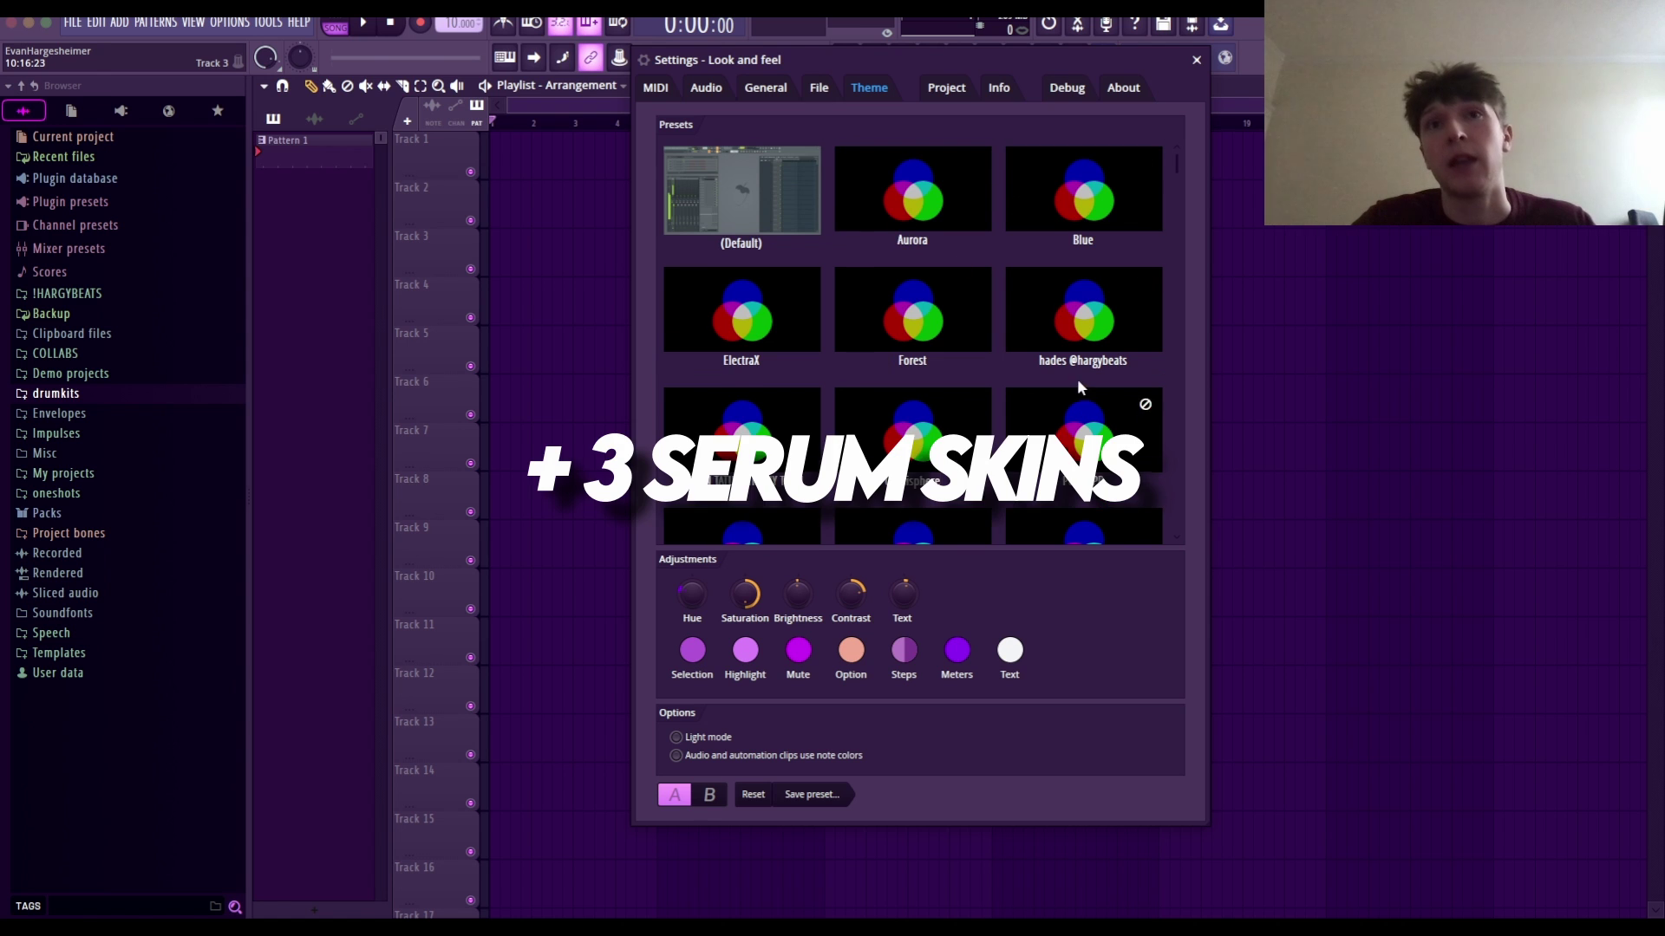
# Step: Scroll up and down through the Theme presets list to browse the other presets
pyautogui.scroll(-3, 1079, 387)
pyautogui.scroll(3, 806, 417)
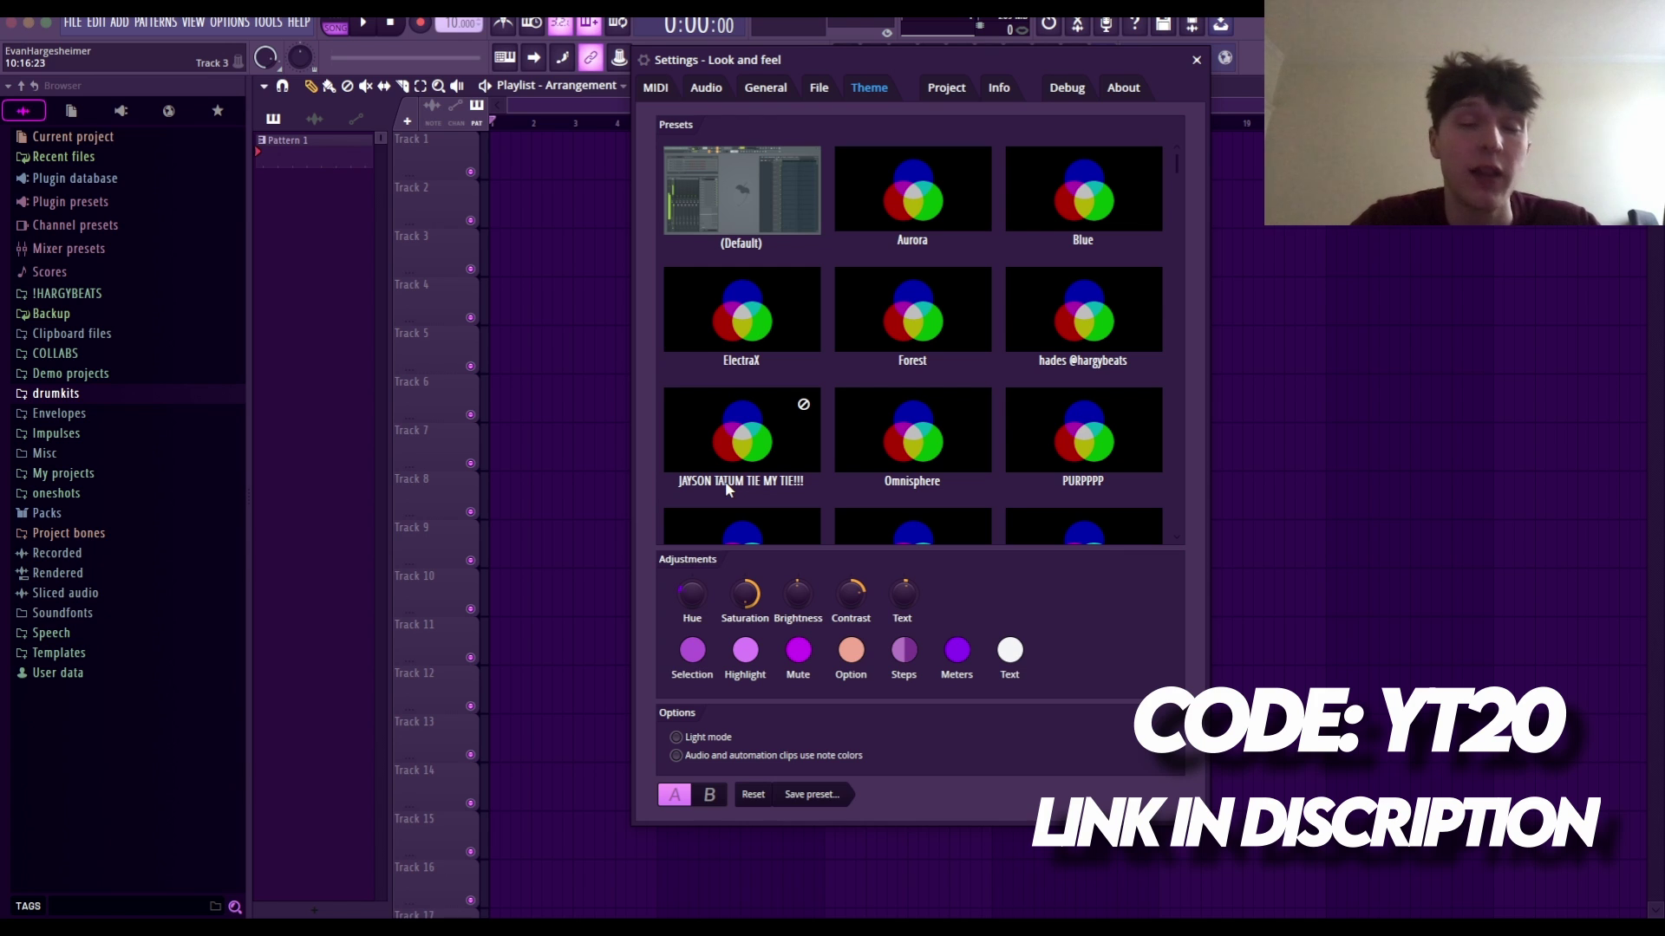
pyautogui.scroll(-4, 1101, 425)
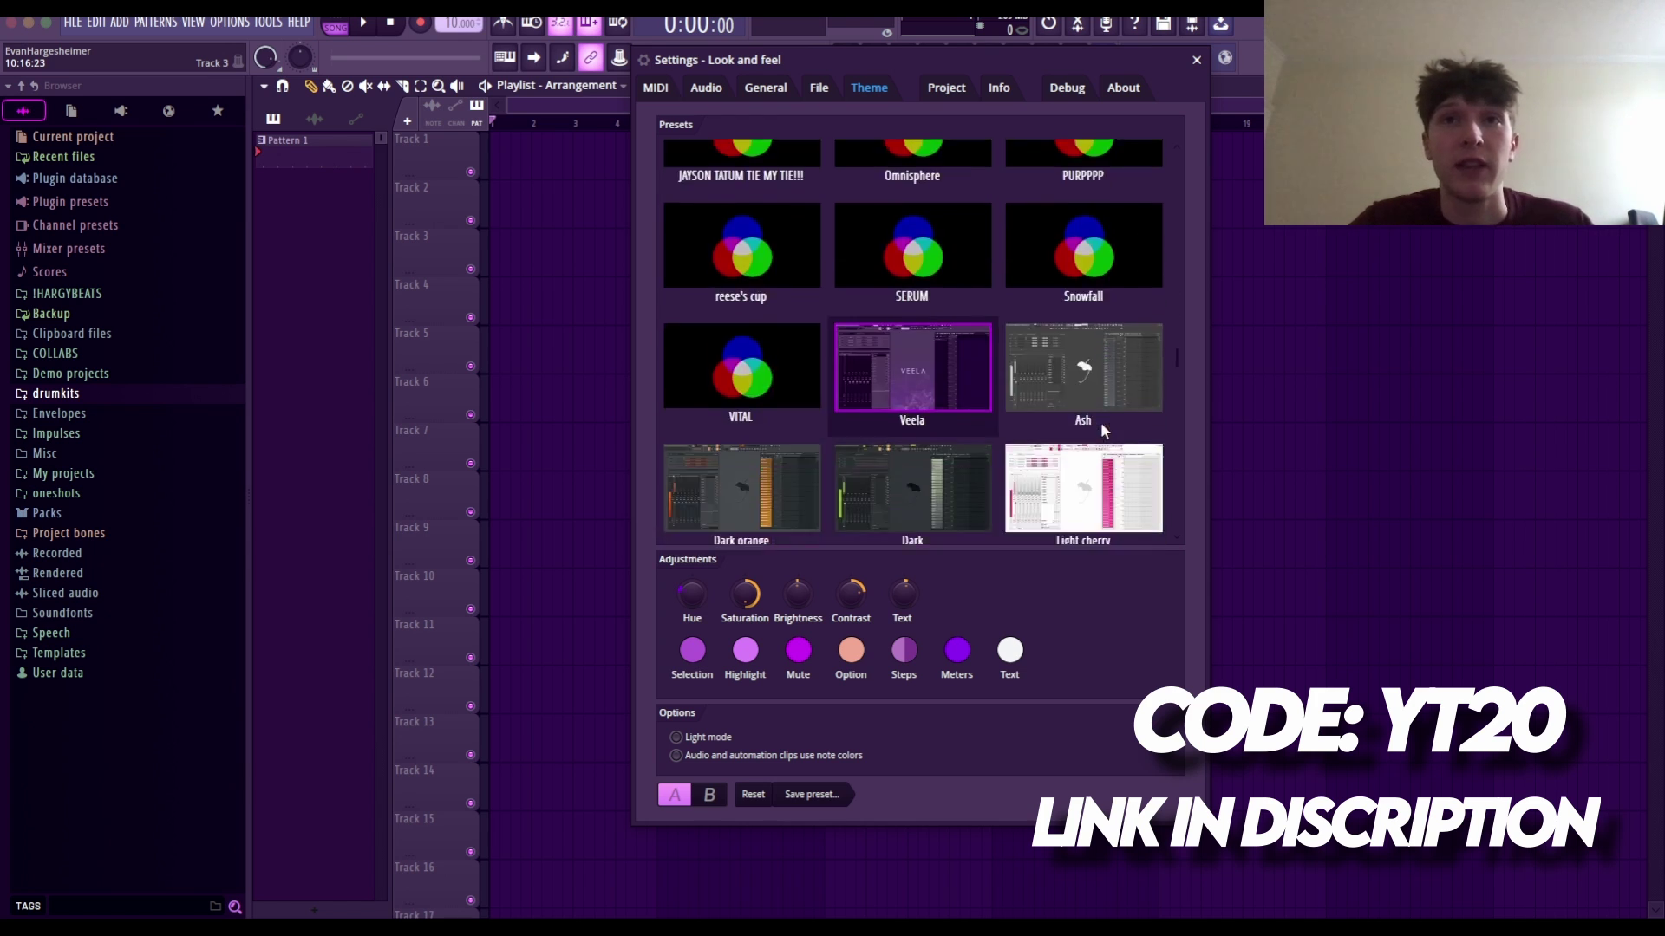
pyautogui.scroll(2, 1101, 427)
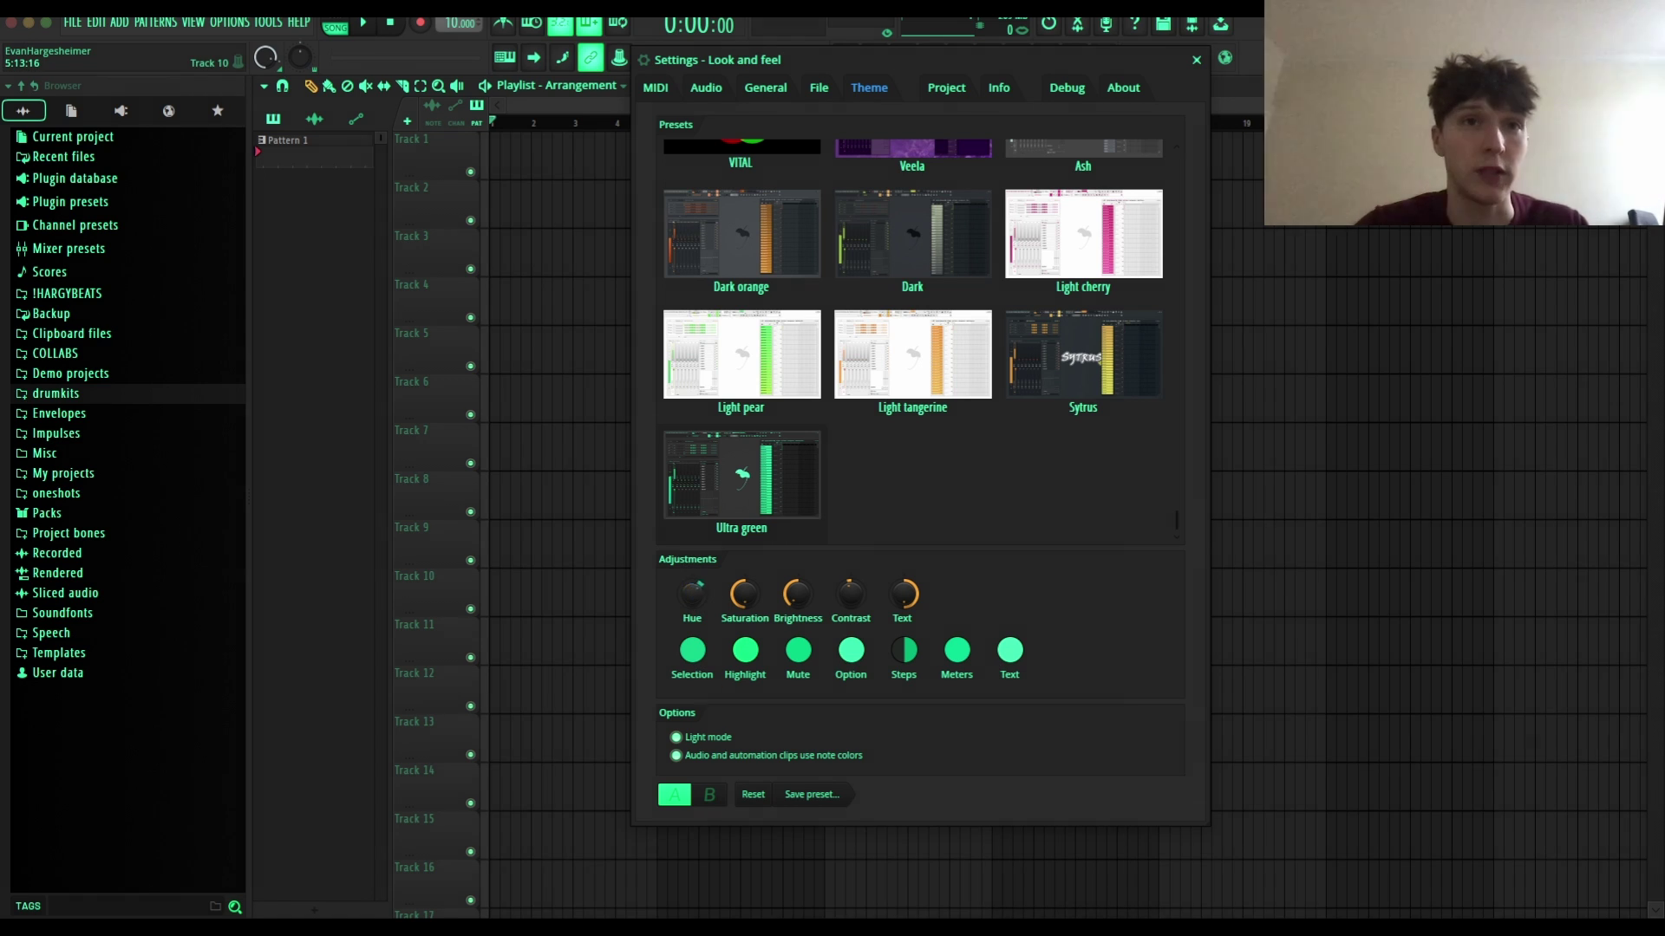
# Step: Turn the Hue knob under Adjustments to shift the green theme toward purple-blue
pyautogui.moveTo(692, 594); pyautogui.dragTo(692, 571)
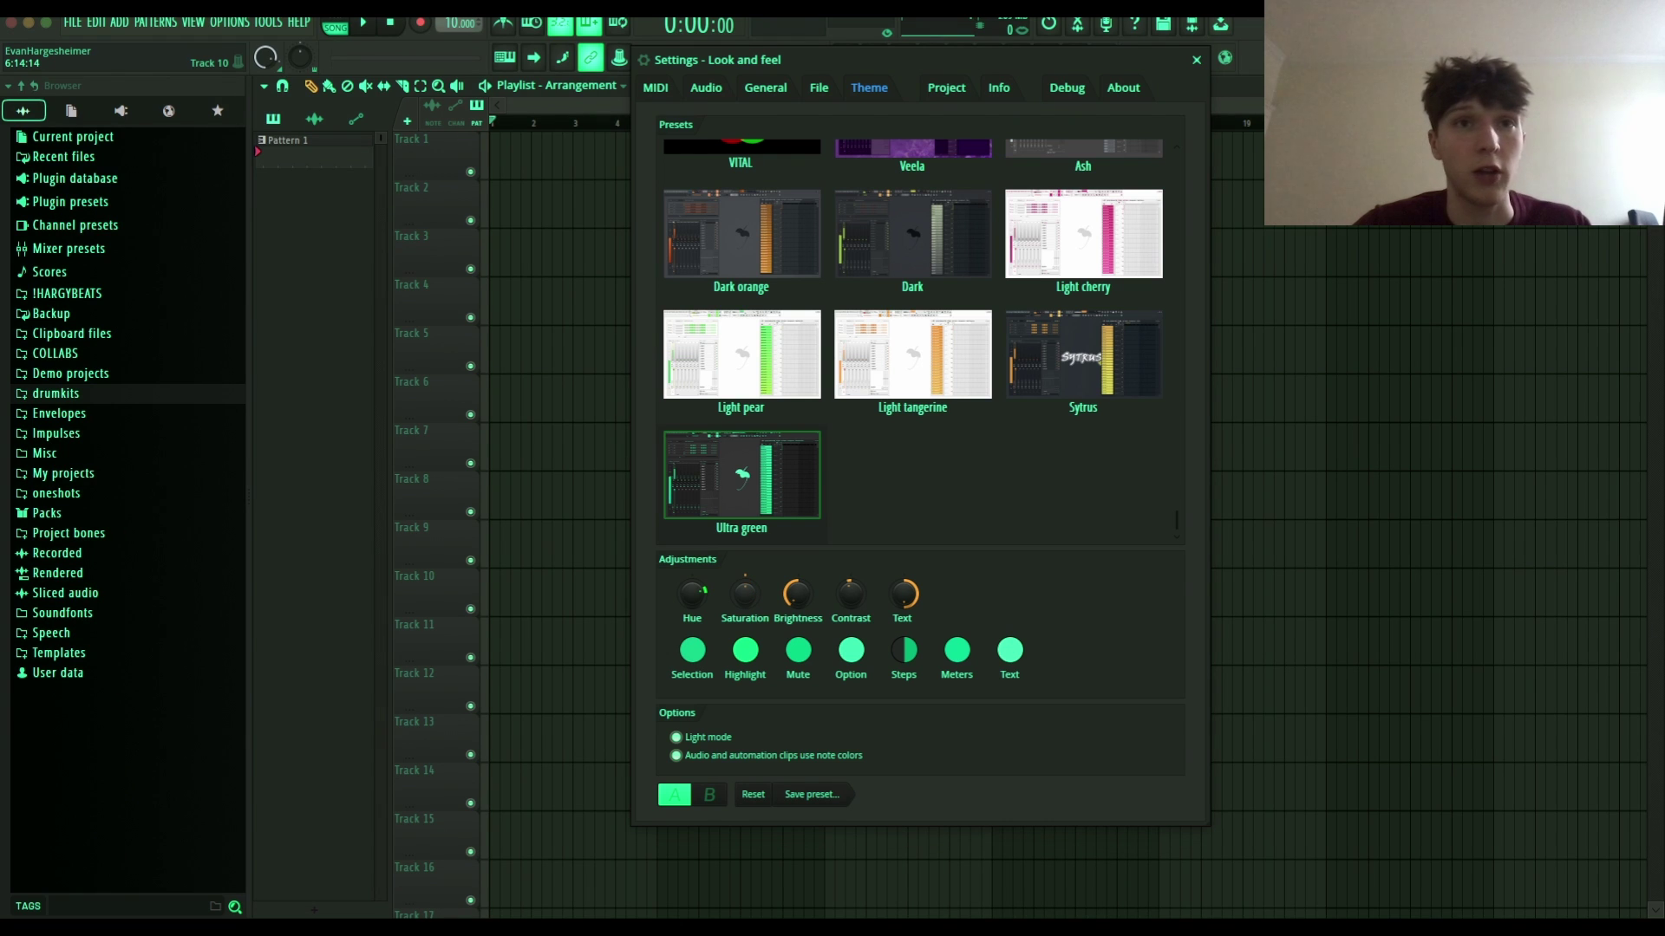
pyautogui.moveTo(693, 593)
pyautogui.mouseDown()
pyautogui.moveTo(694, 568)
pyautogui.moveTo(696, 594)
pyautogui.mouseUp()
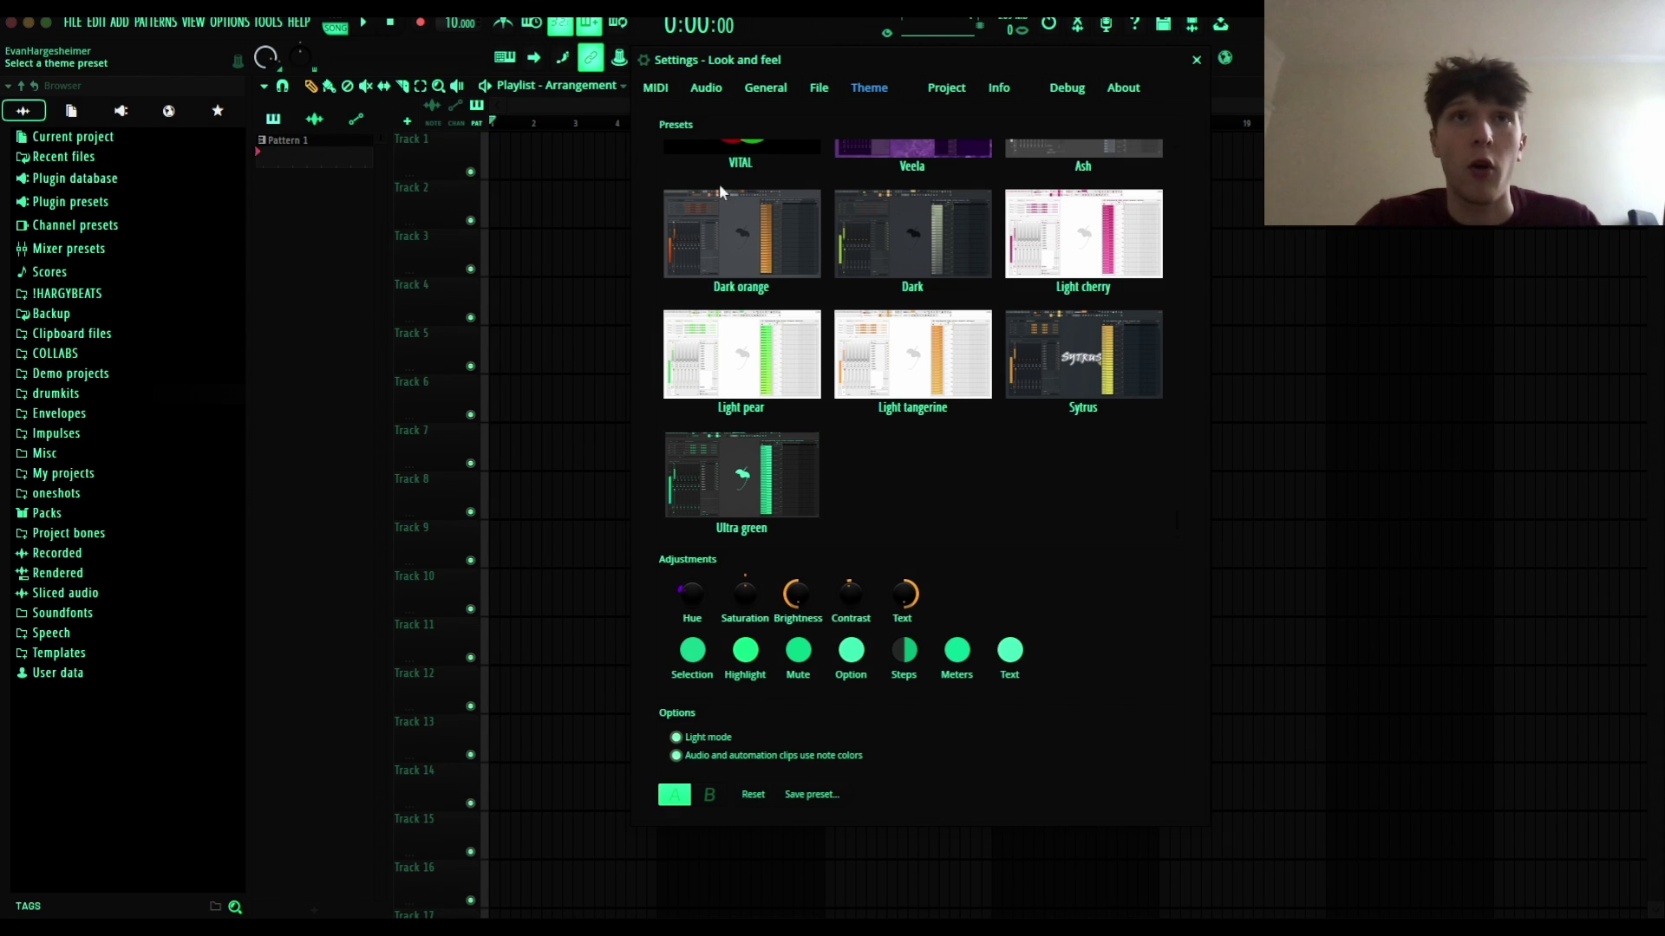
# Step: Close the theme settings, open the piano roll, and reopen Theme settings over it
pyautogui.click(1196, 60)
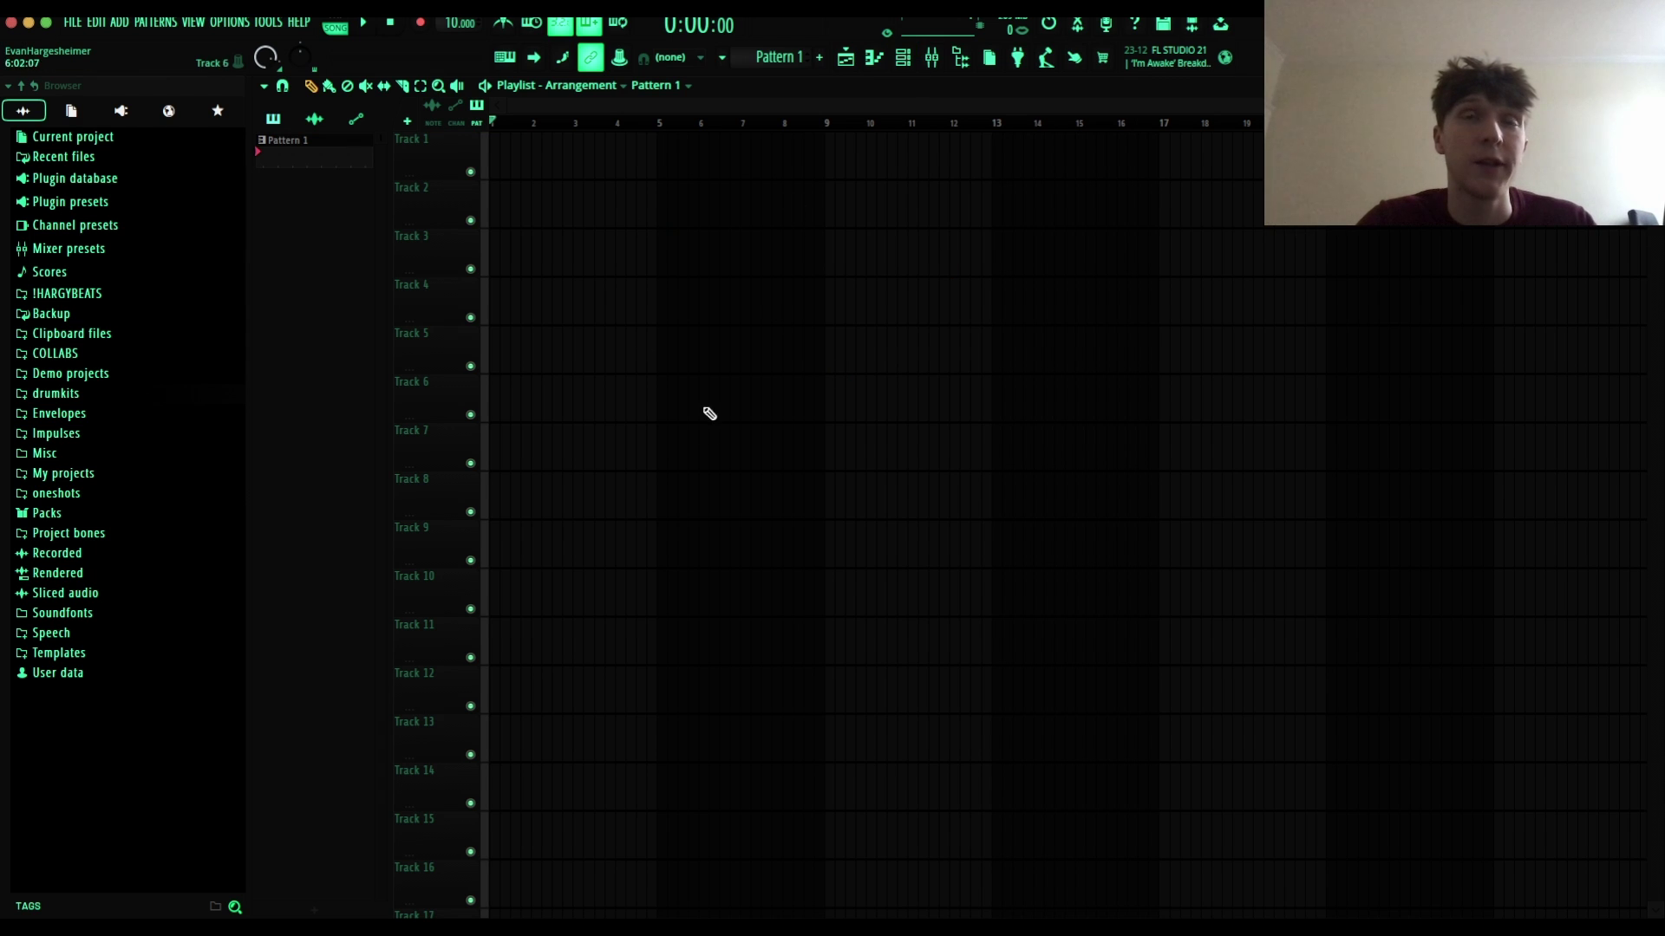
pyautogui.click(874, 59)
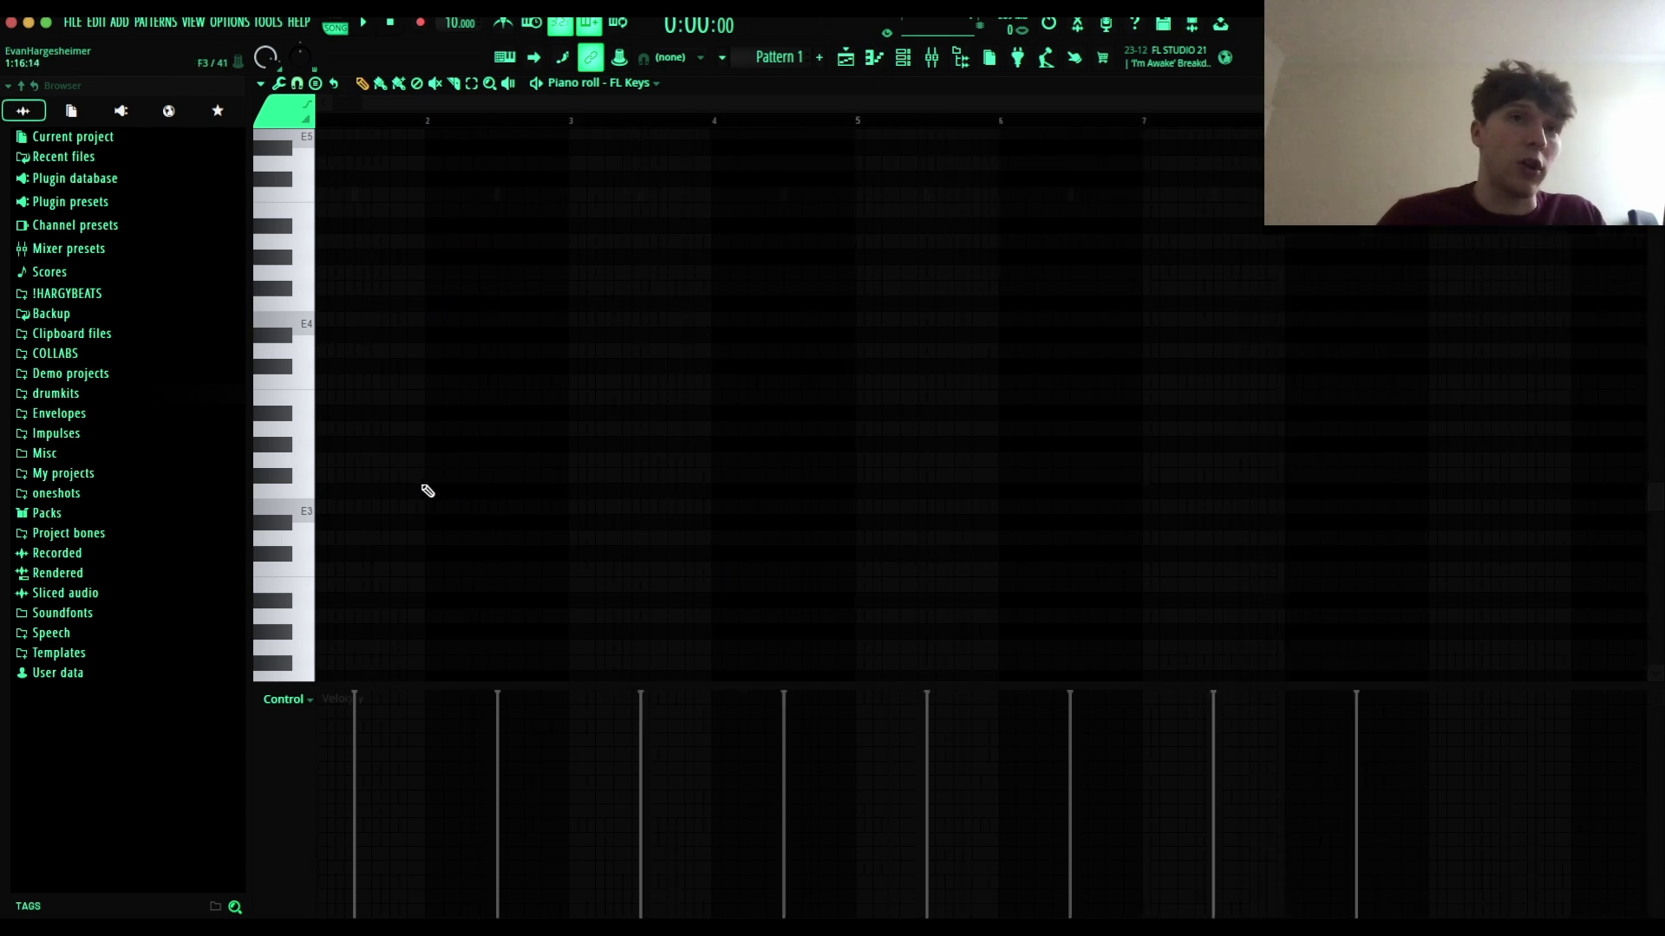
pyautogui.scroll(4, 416, 488)
pyautogui.scroll(-3, 672, 408)
pyautogui.click(230, 22)
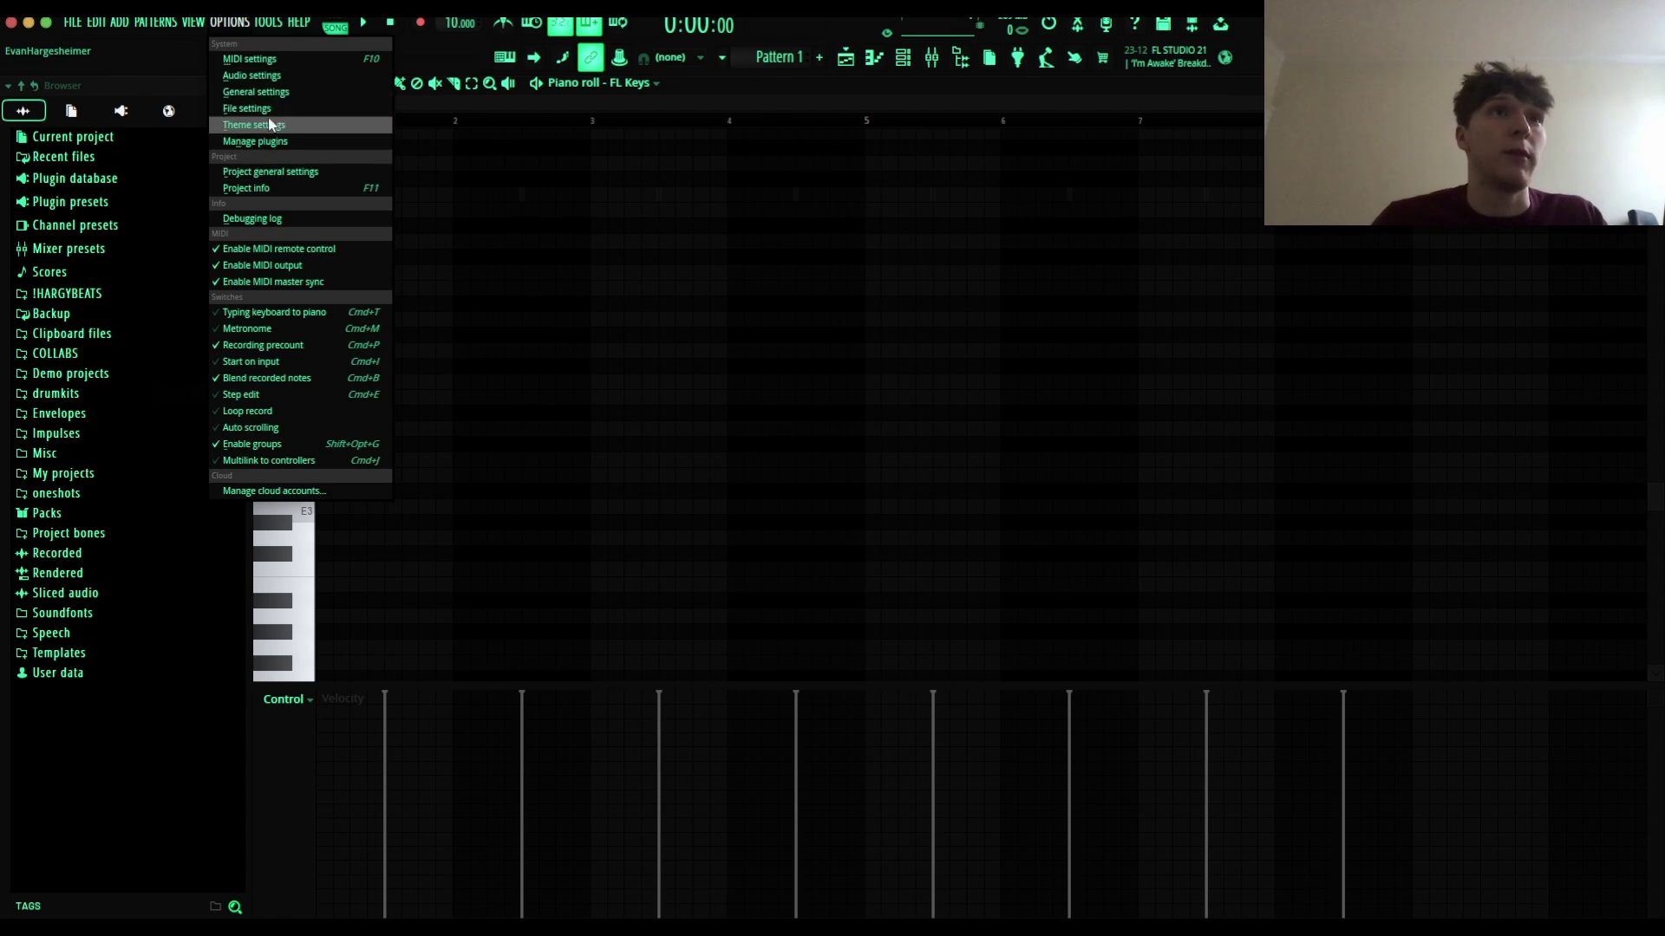
pyautogui.click(297, 128)
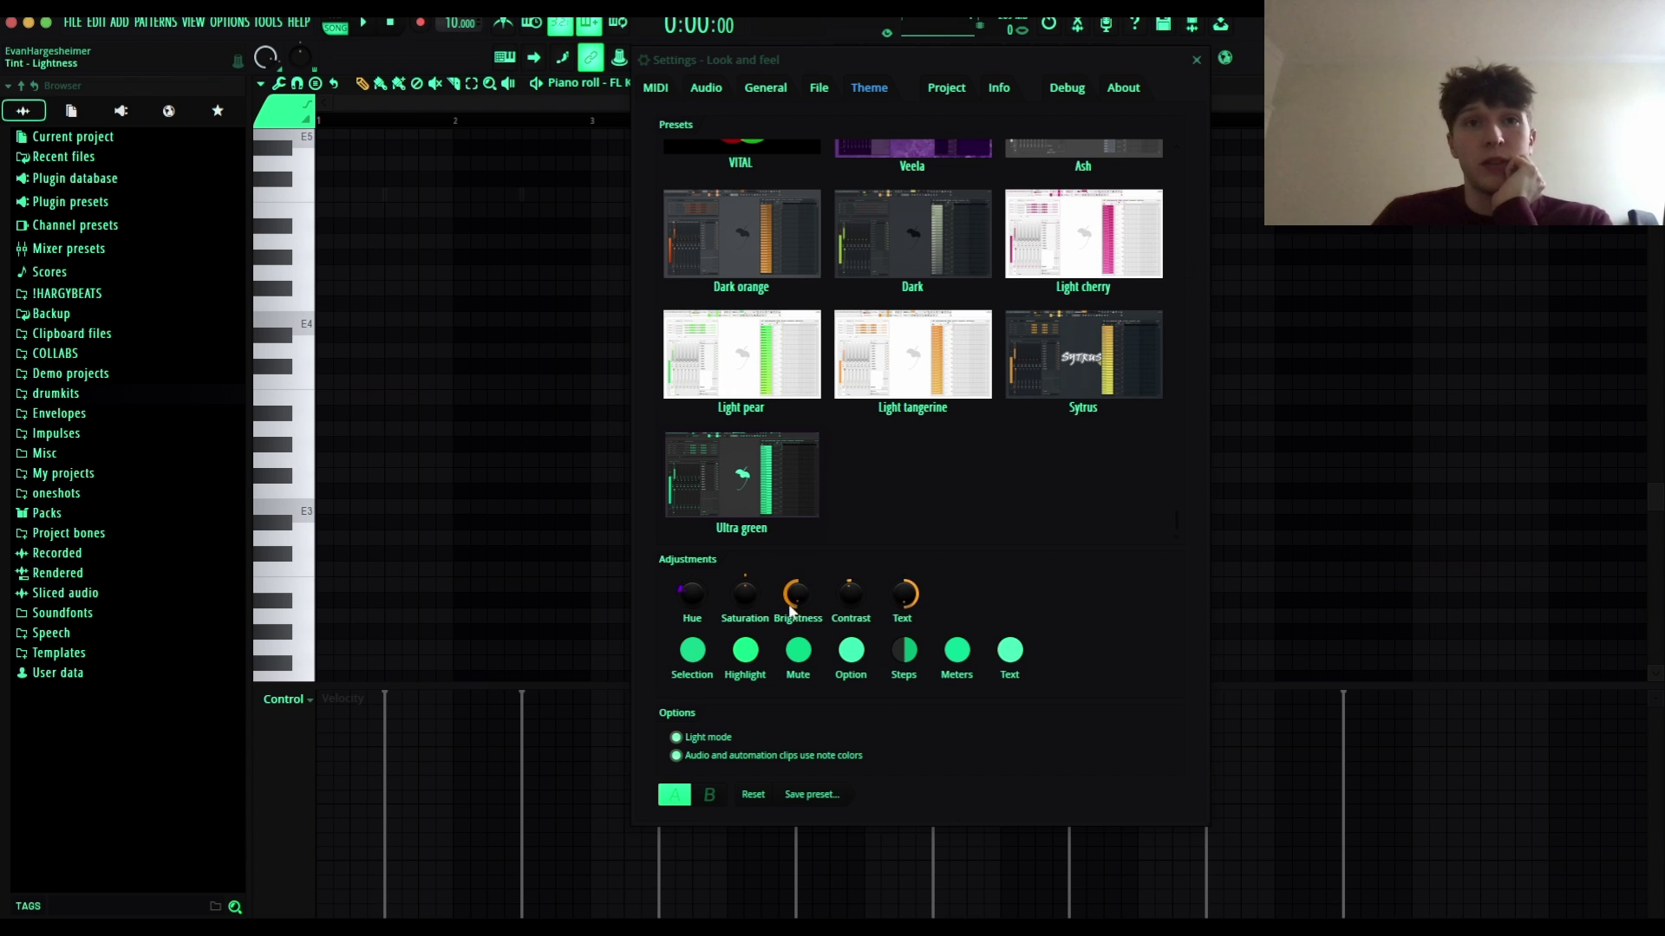
# Step: Raise the theme brightness, turn the hue to a new colour, and increase saturation
pyautogui.moveTo(787, 598); pyautogui.dragTo(797, 646)
pyautogui.moveTo(798, 585); pyautogui.dragTo(798, 586)
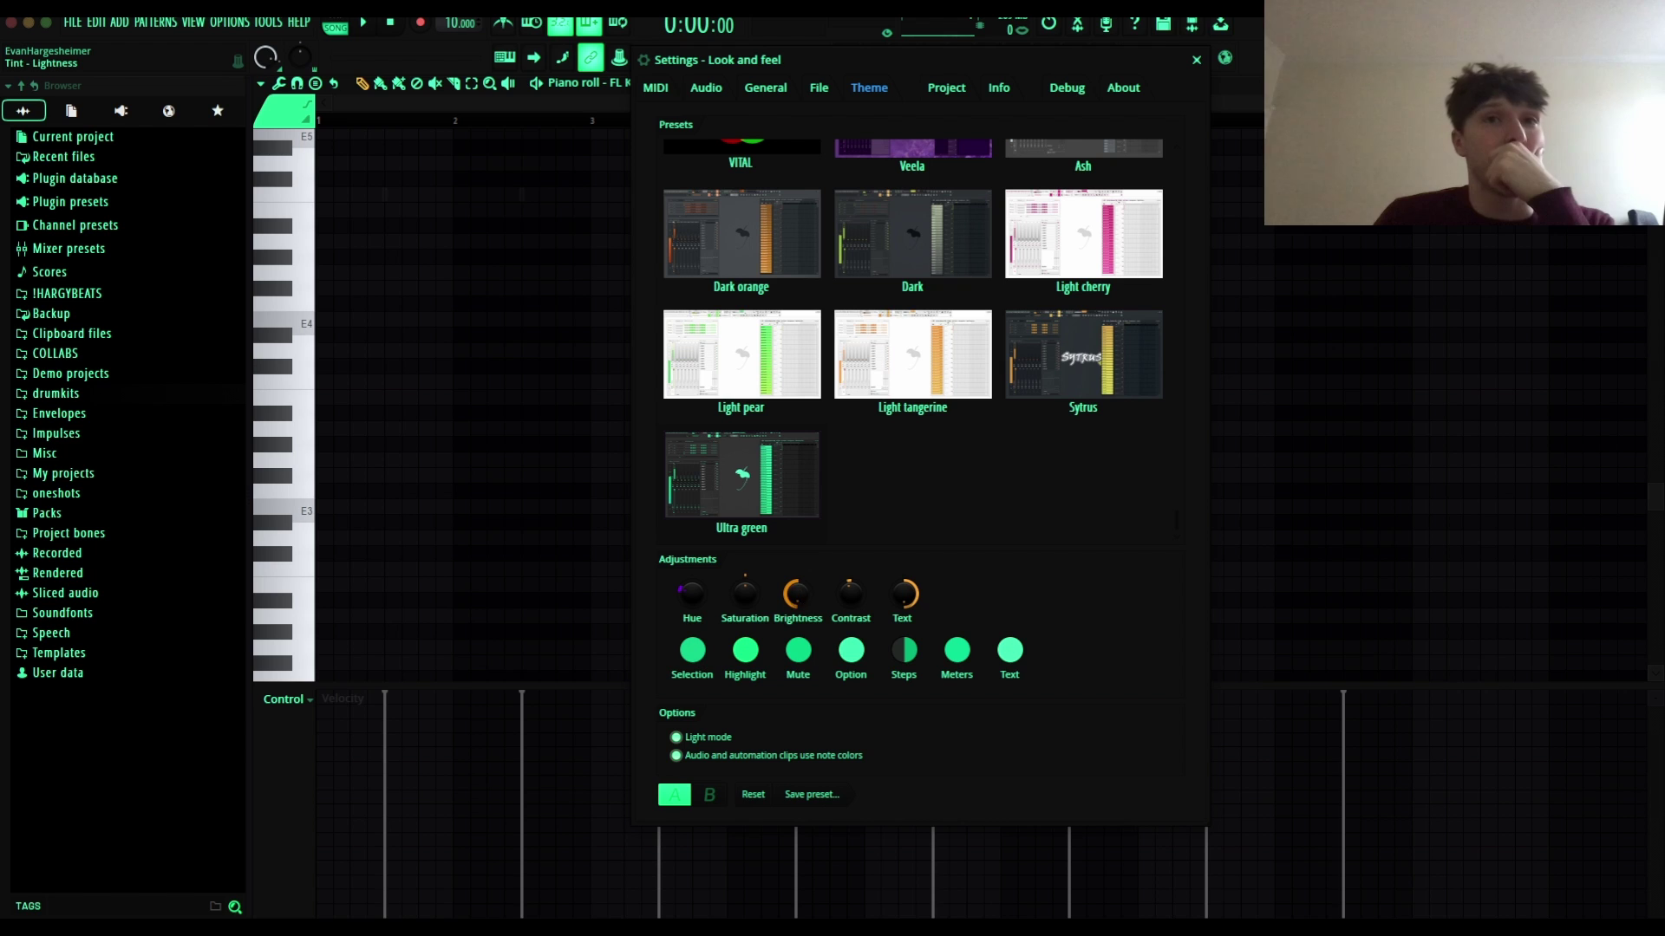
pyautogui.moveTo(797, 586); pyautogui.dragTo(795, 621)
pyautogui.moveTo(692, 595); pyautogui.dragTo(692, 573)
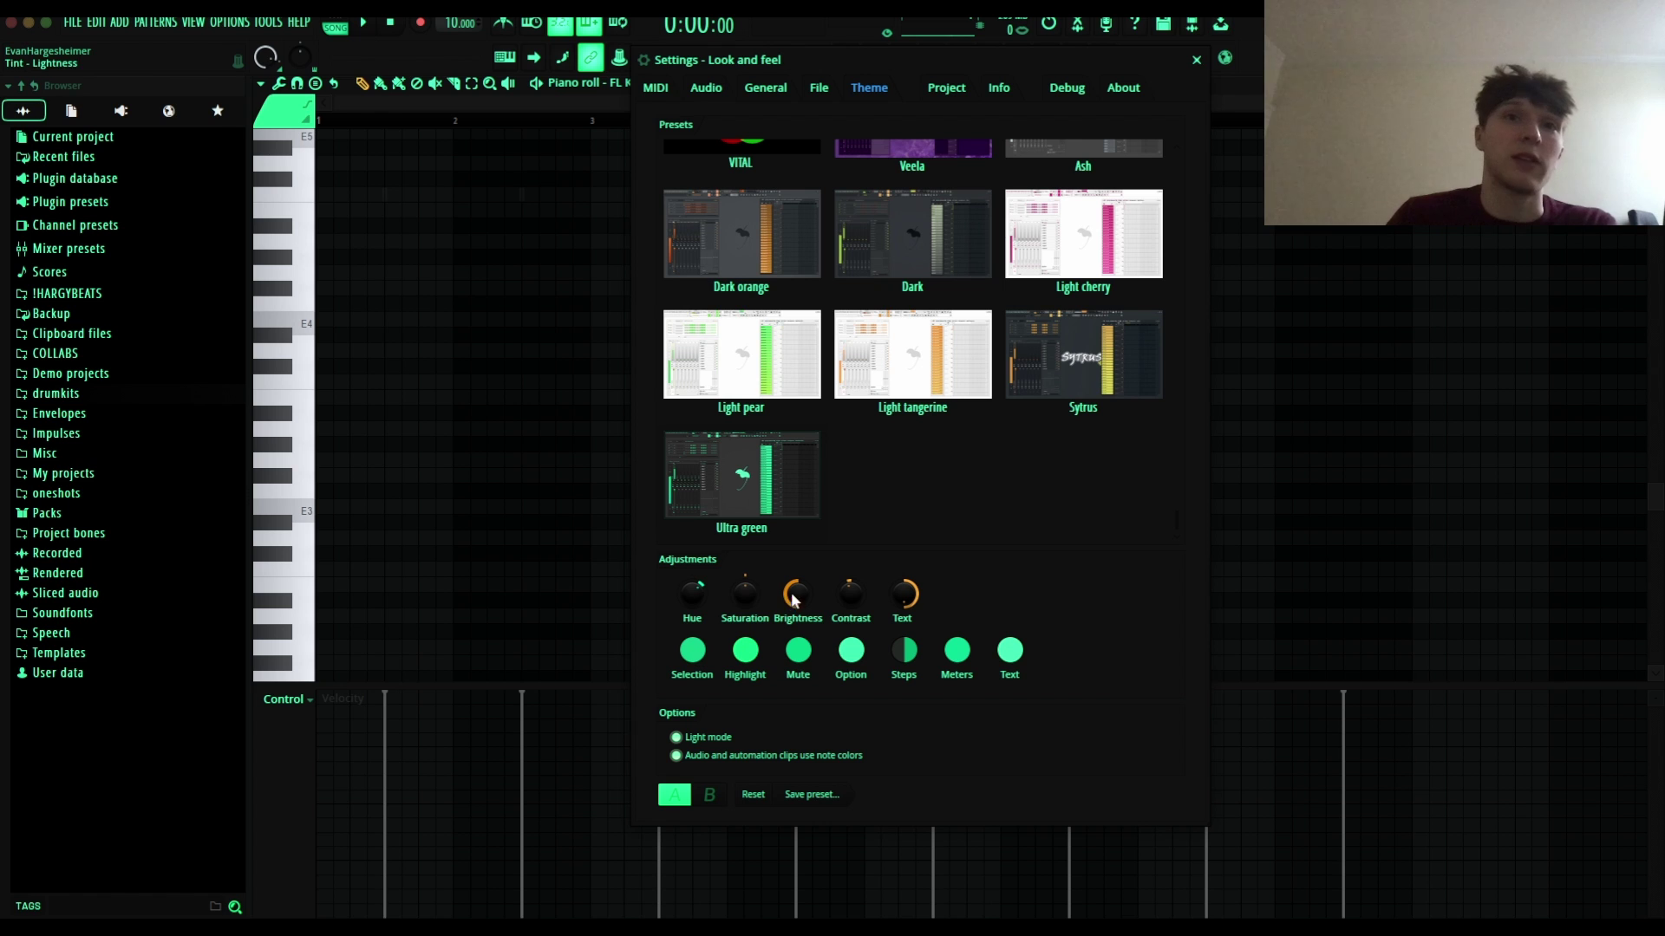
pyautogui.moveTo(744, 595); pyautogui.dragTo(744, 563)
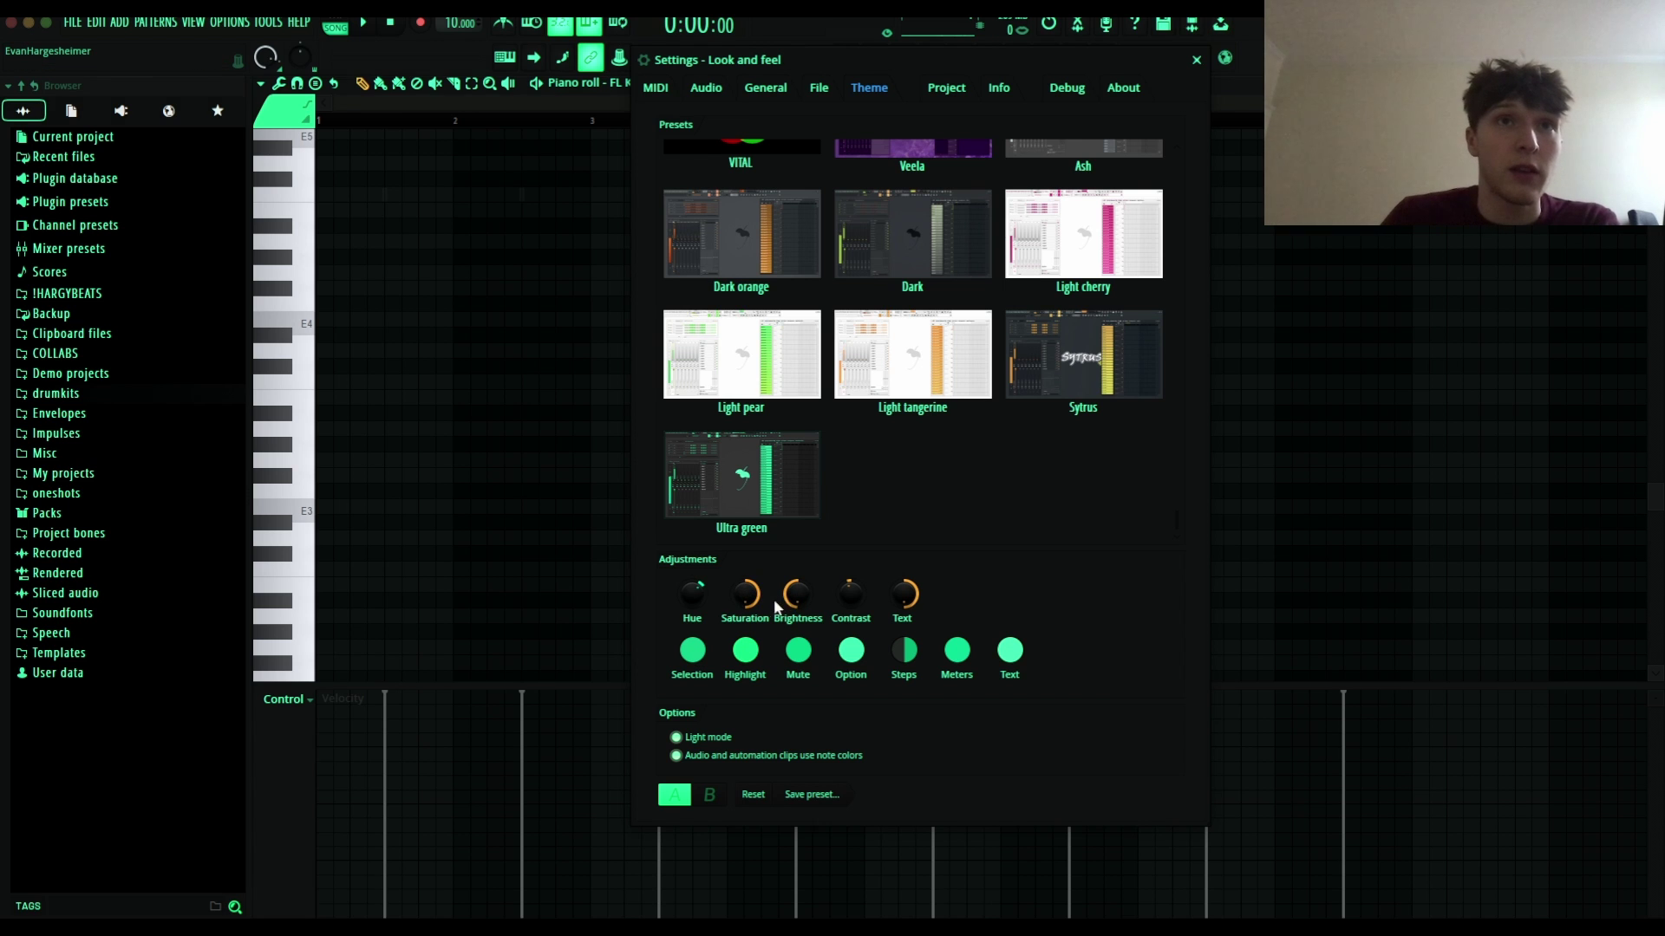
pyautogui.scroll(2, 795, 600)
pyautogui.scroll(-2, 795, 598)
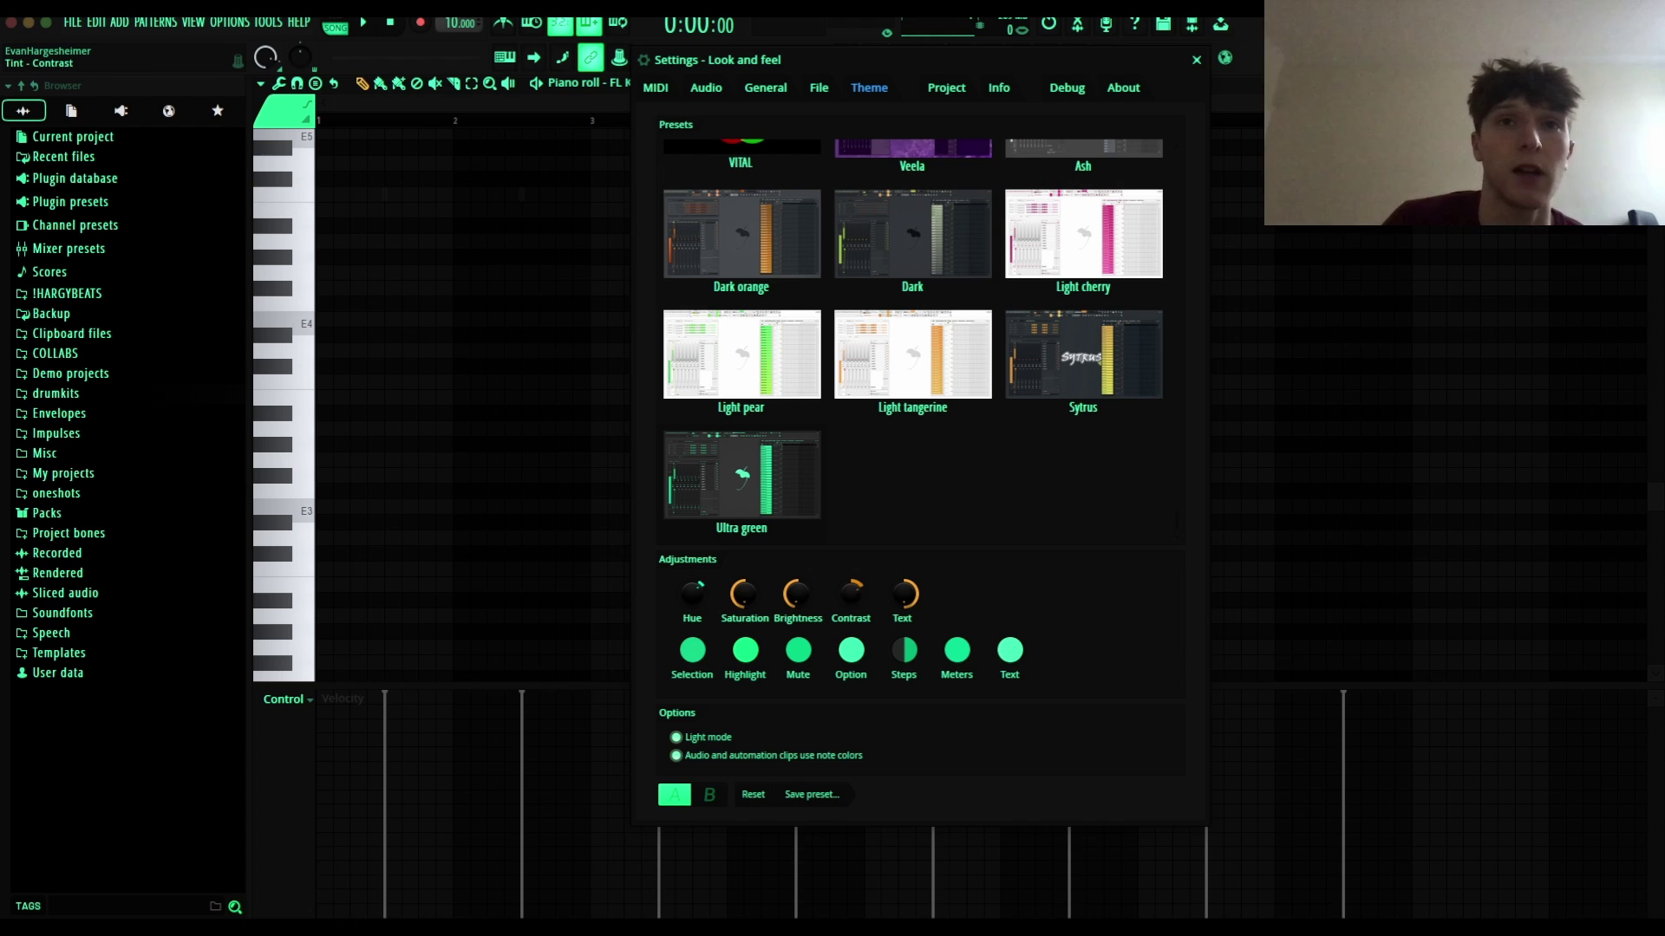
# Step: Scroll over the Contrast, Brightness and Saturation knobs, turning contrast up for a darker tint
pyautogui.scroll(8, 850, 593)
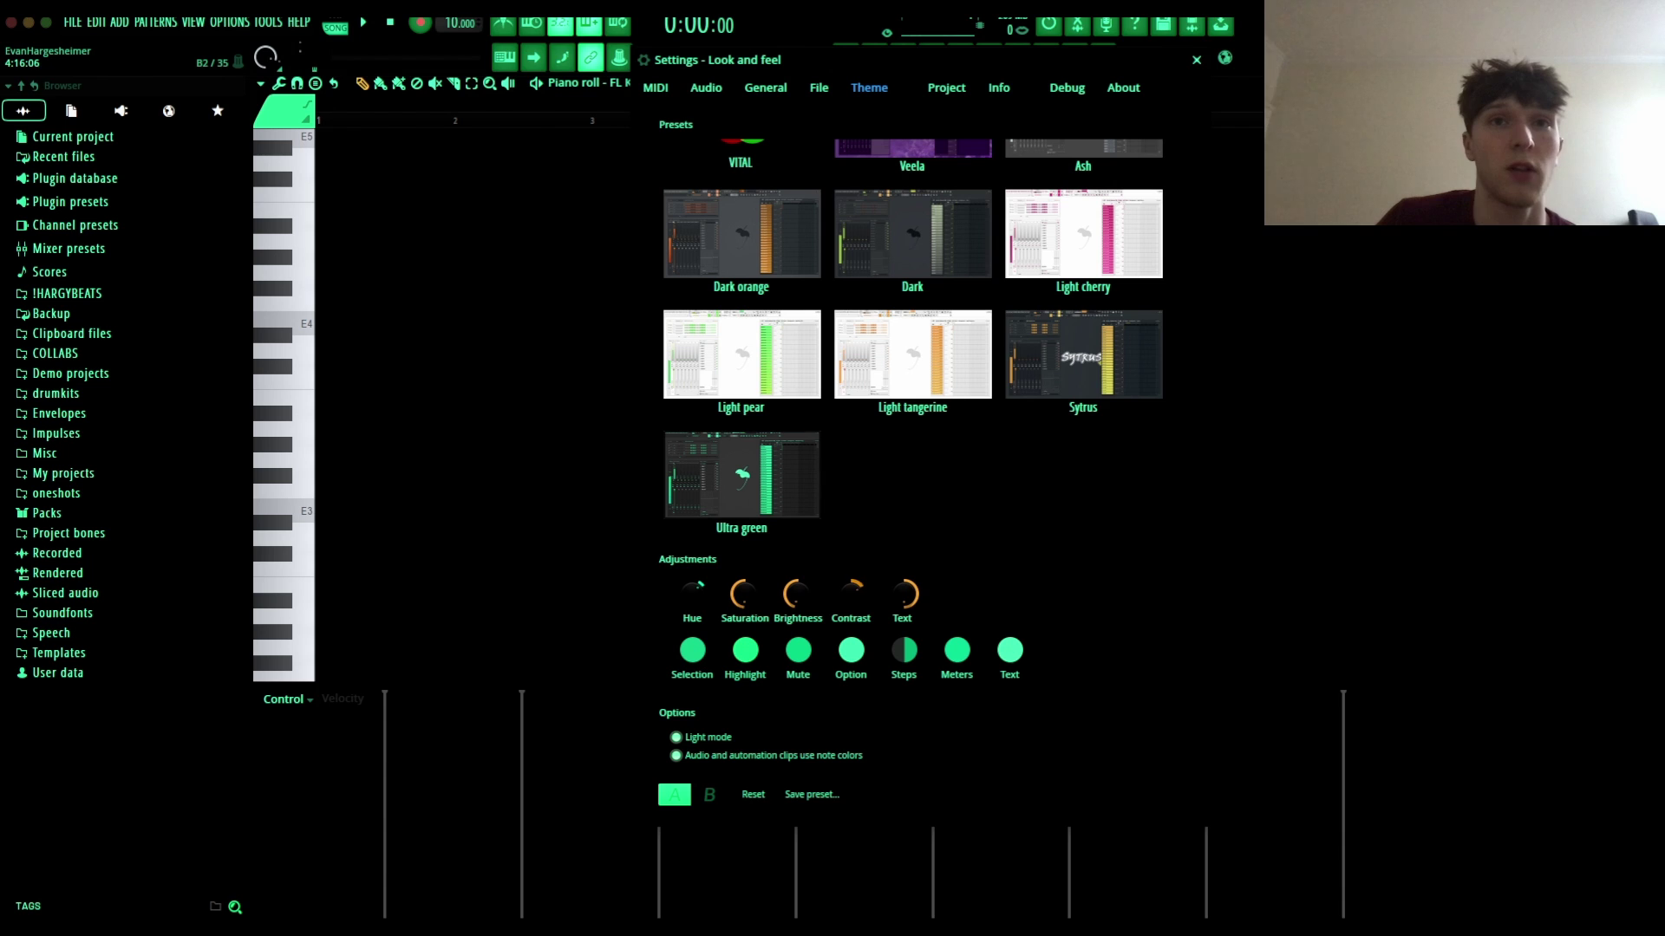
pyautogui.scroll(-8, 852, 598)
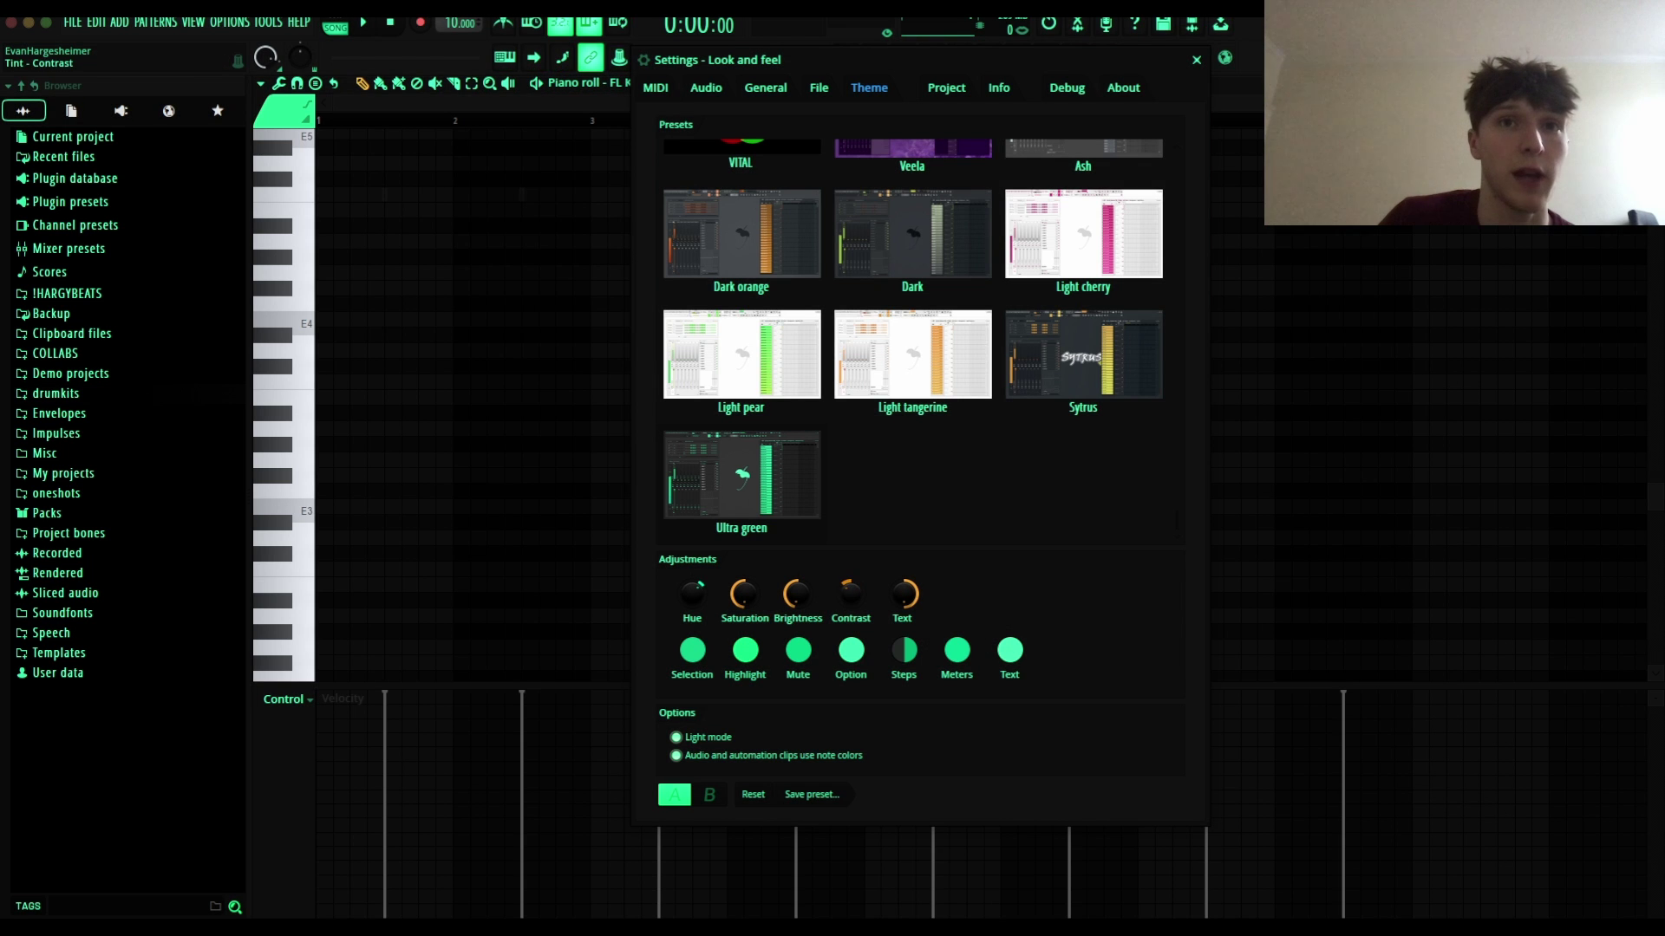
pyautogui.scroll(-5, 851, 589)
pyautogui.scroll(1, 849, 587)
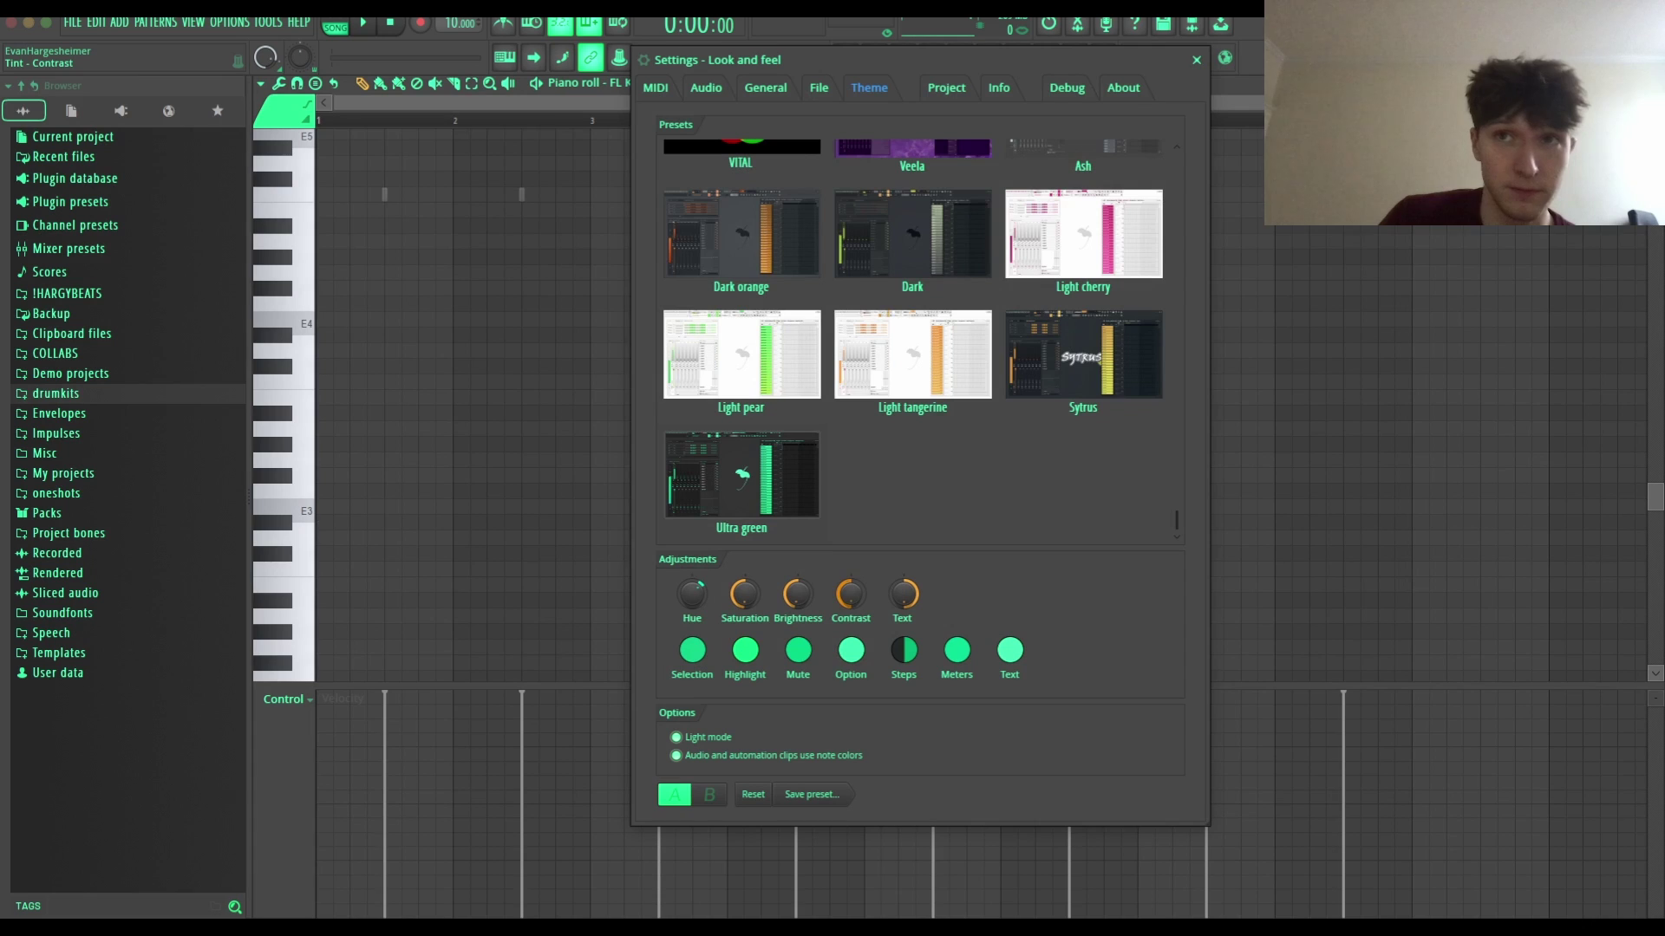
pyautogui.scroll(4, 849, 594)
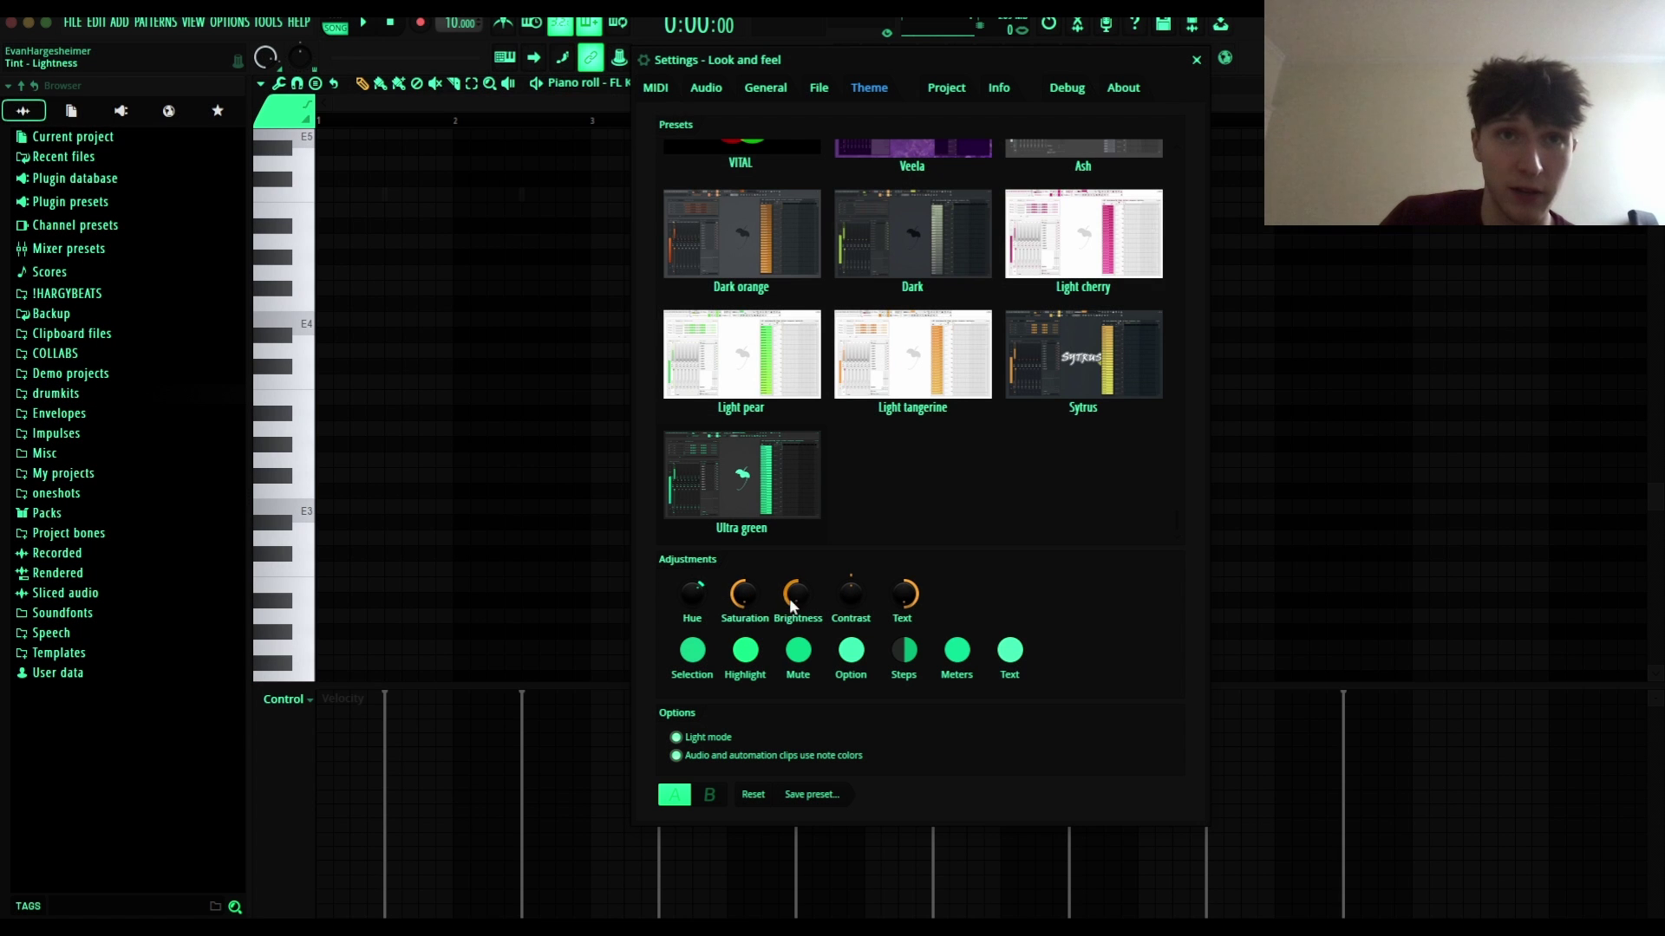
pyautogui.scroll(2, 796, 594)
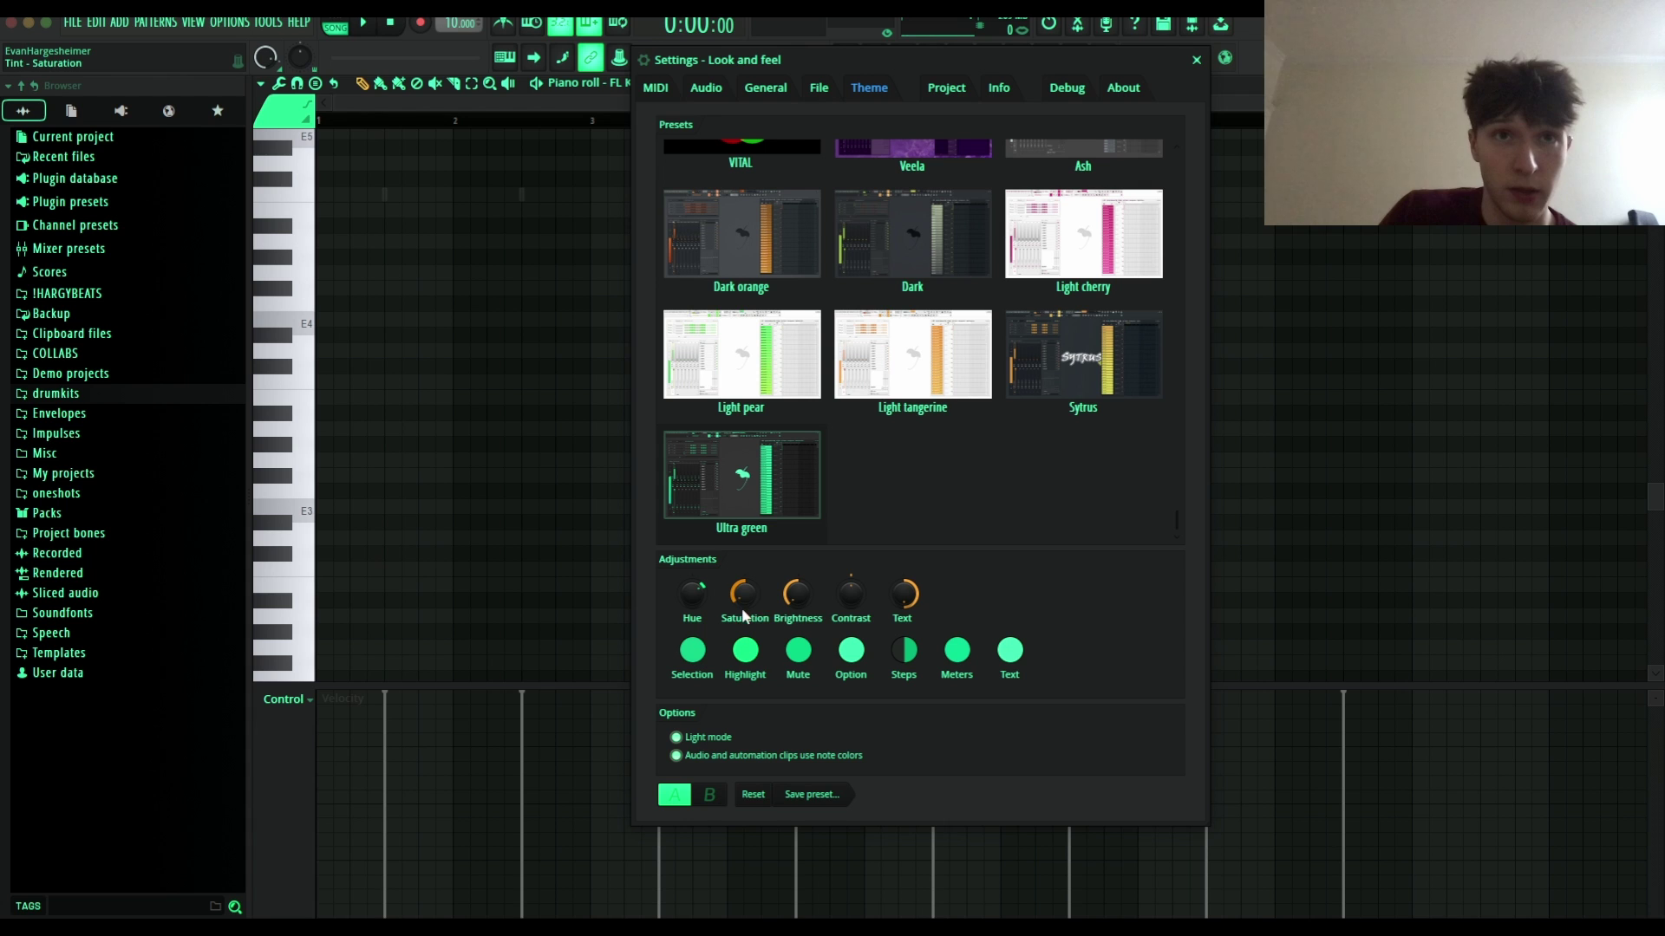
pyautogui.scroll(2, 851, 607)
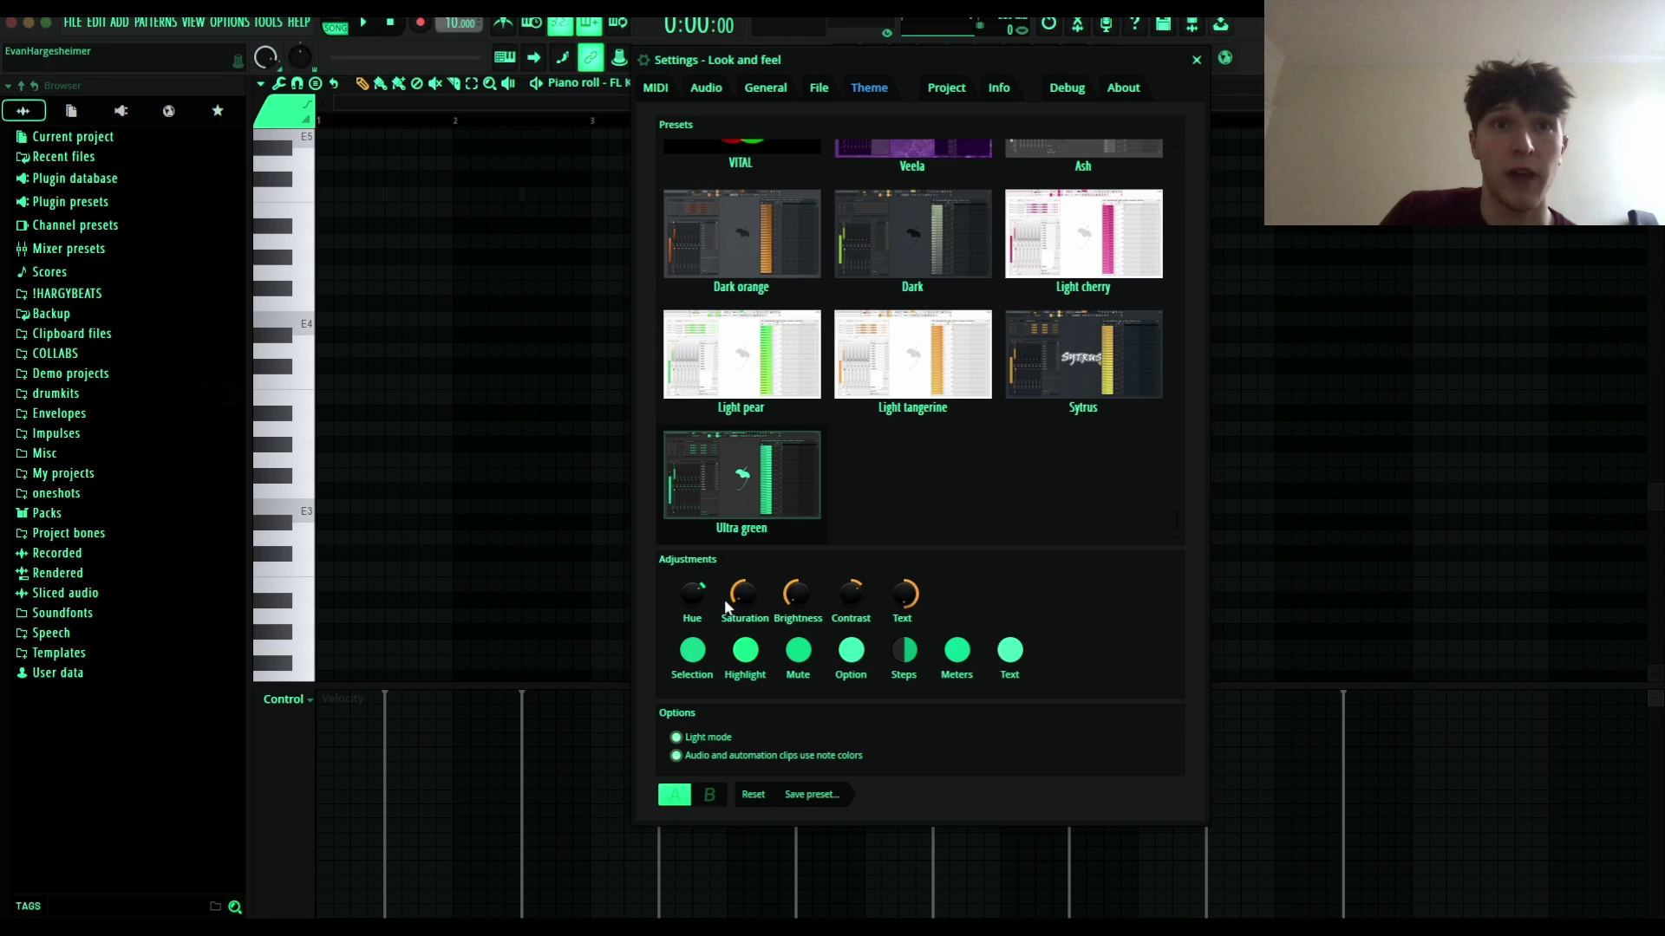
pyautogui.scroll(-1, 750, 603)
pyautogui.scroll(1, 848, 601)
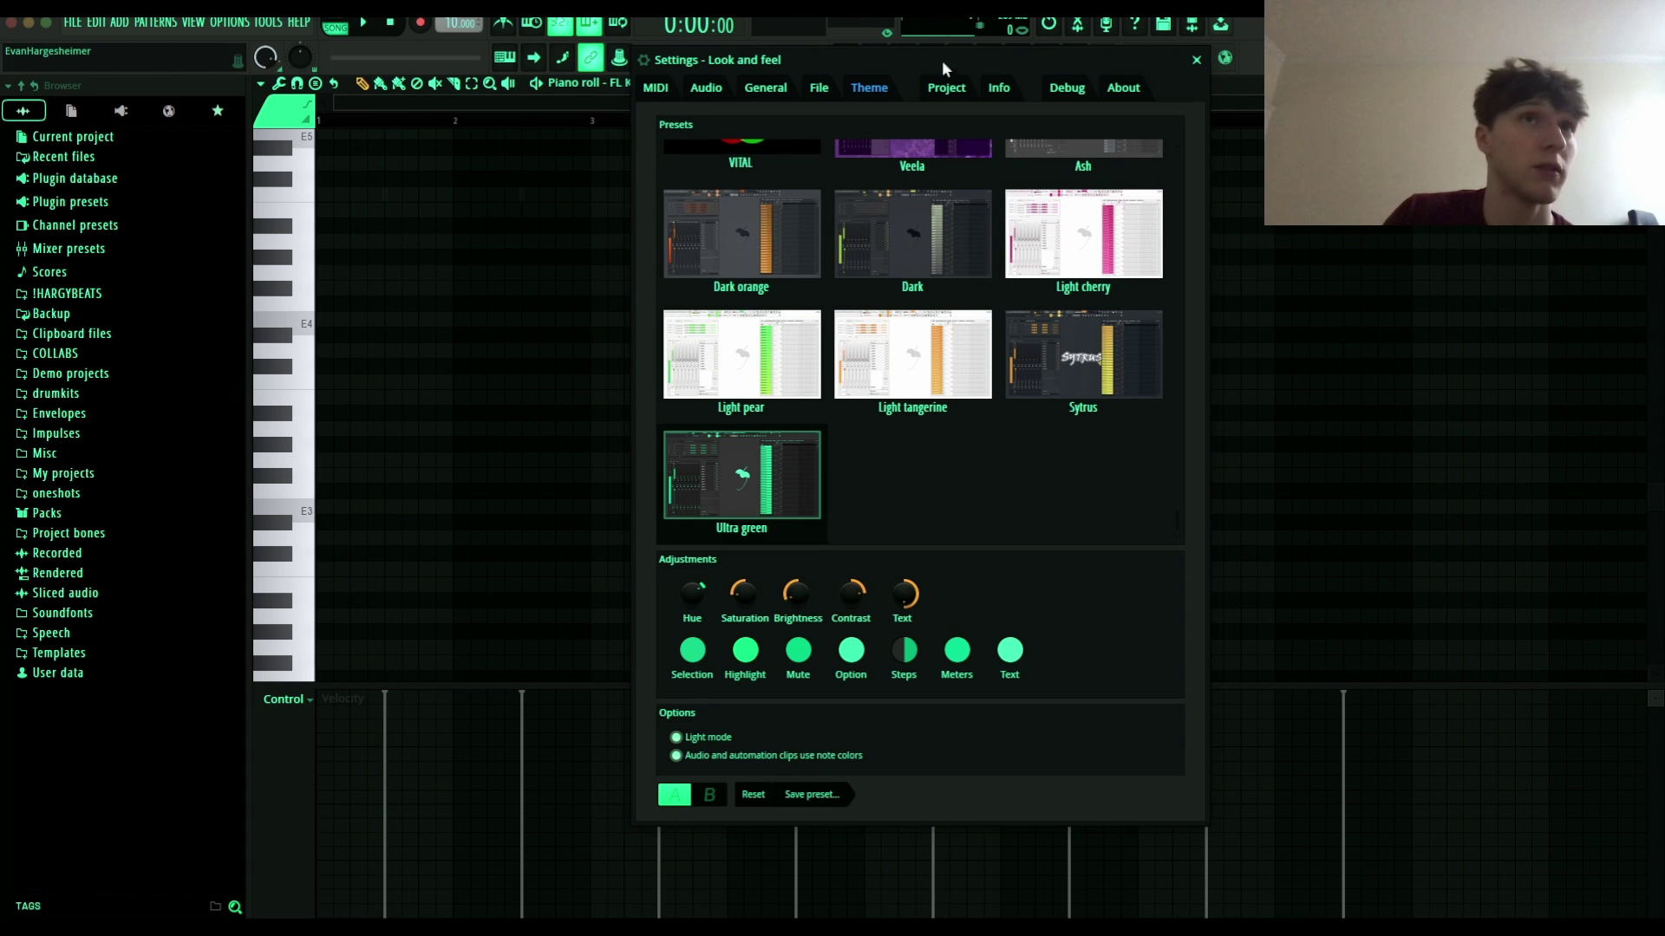
# Step: Move the settings window up and cycle the browser through project, plugin database and online packs
pyautogui.moveTo(953, 59); pyautogui.dragTo(987, 21)
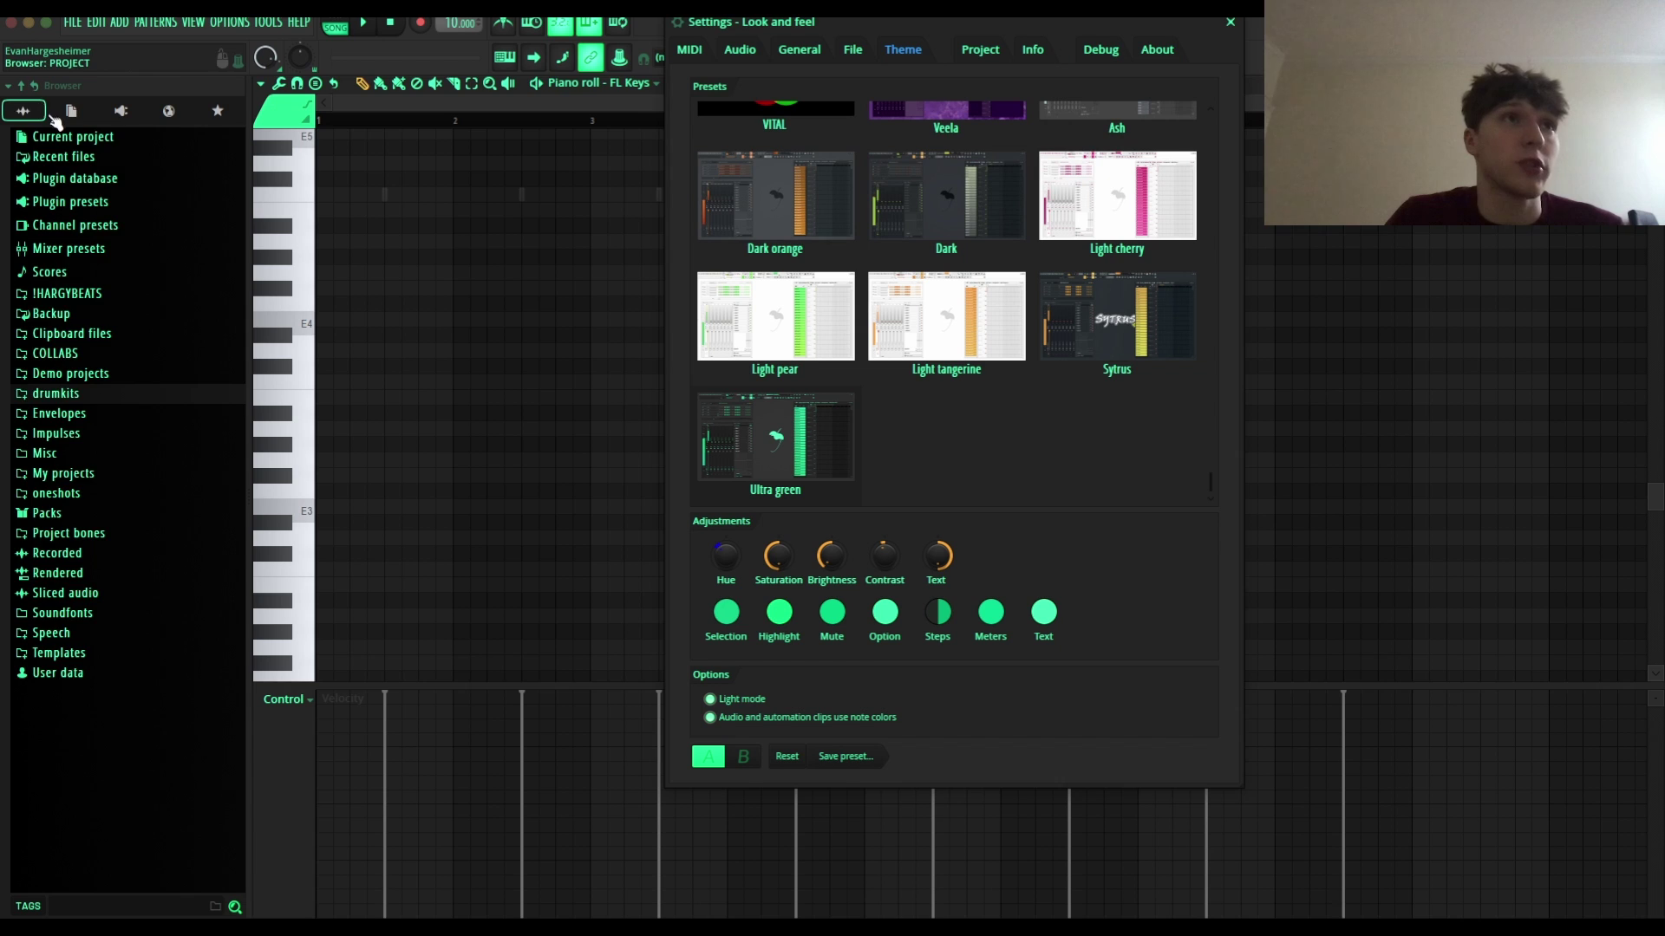
pyautogui.click(71, 111)
pyautogui.click(121, 111)
pyautogui.click(169, 111)
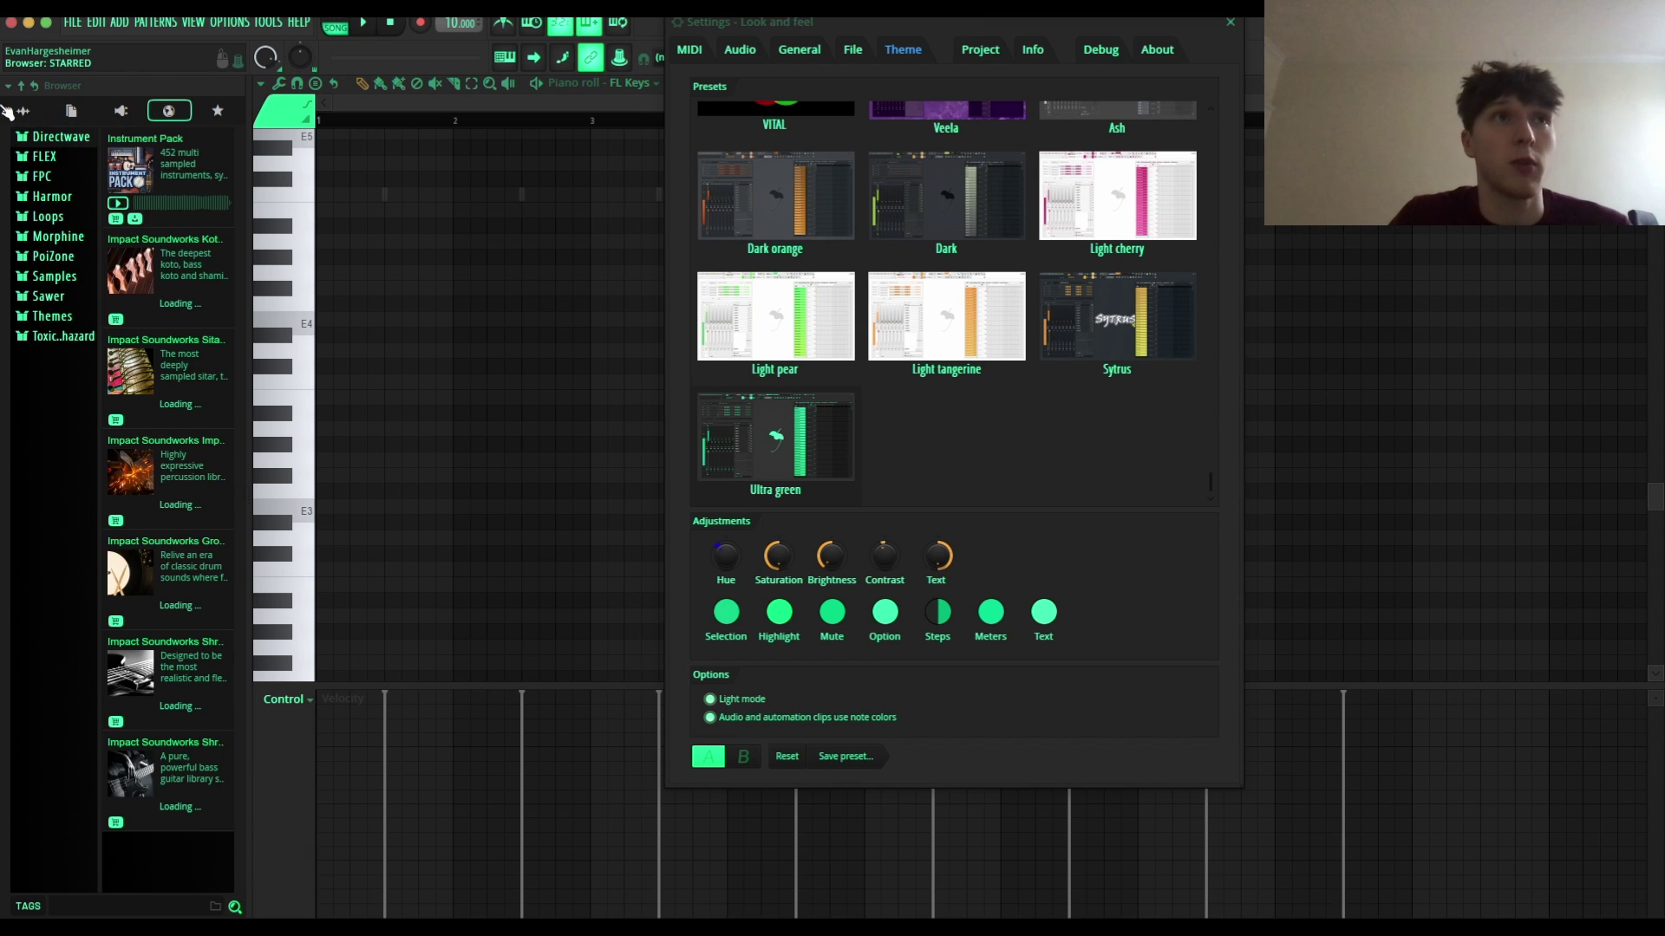
pyautogui.click(21, 111)
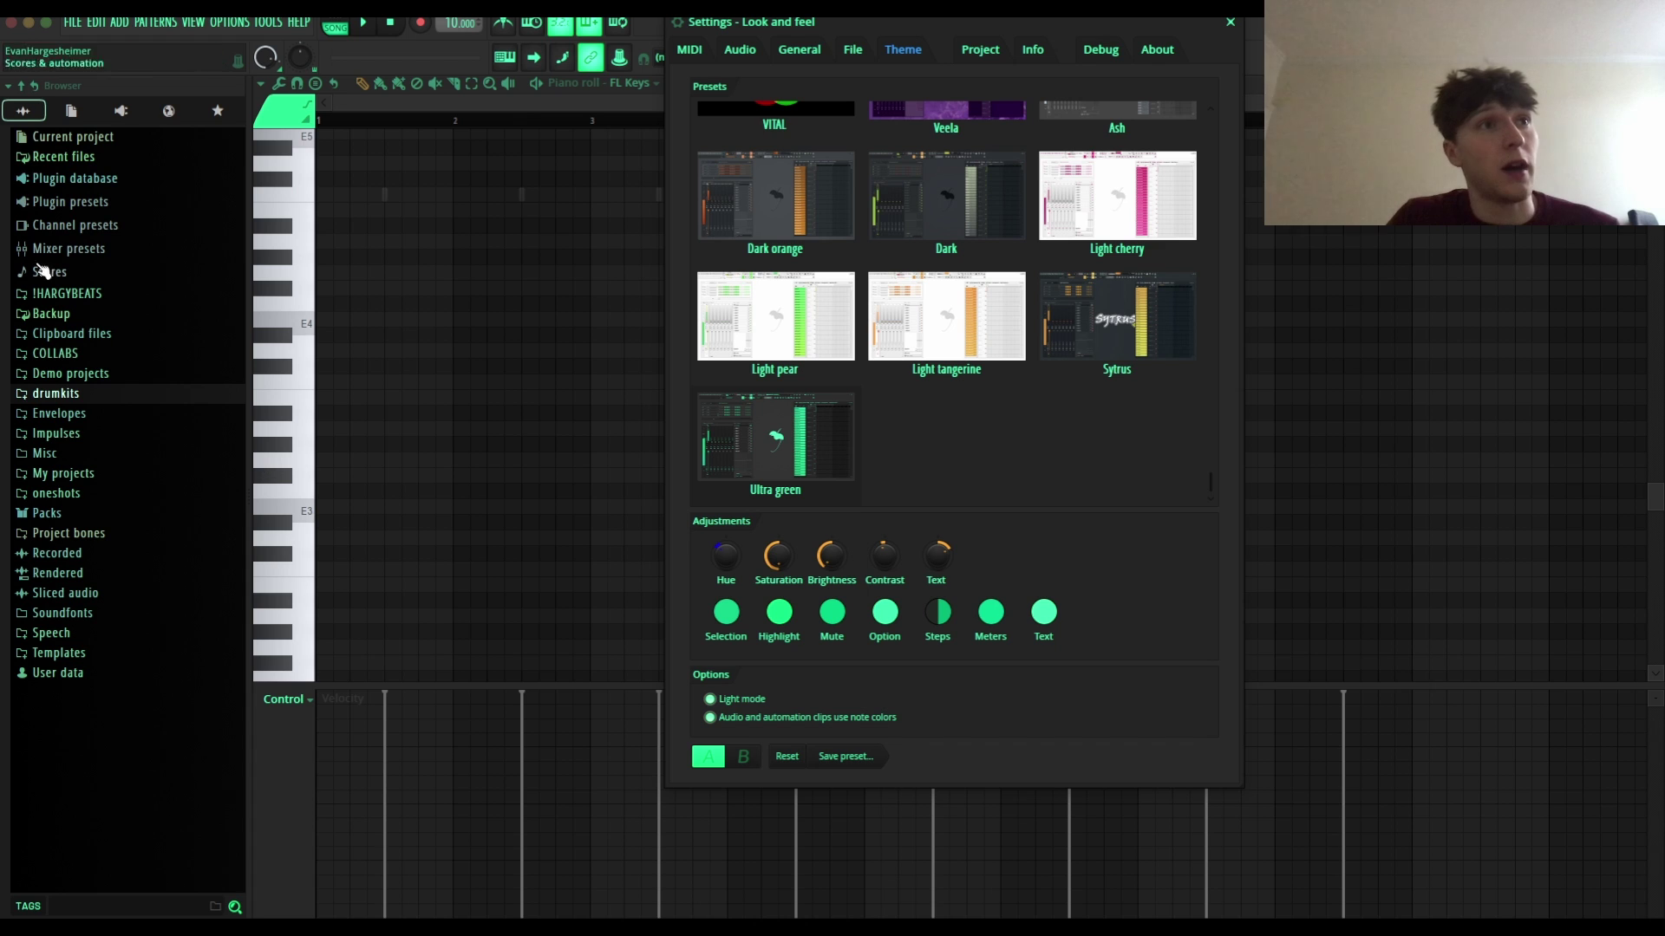
# Step: Reset the Text adjustment to its default, then turn it down to dim the text
pyautogui.rightClick(946, 573)
pyautogui.click(949, 576)
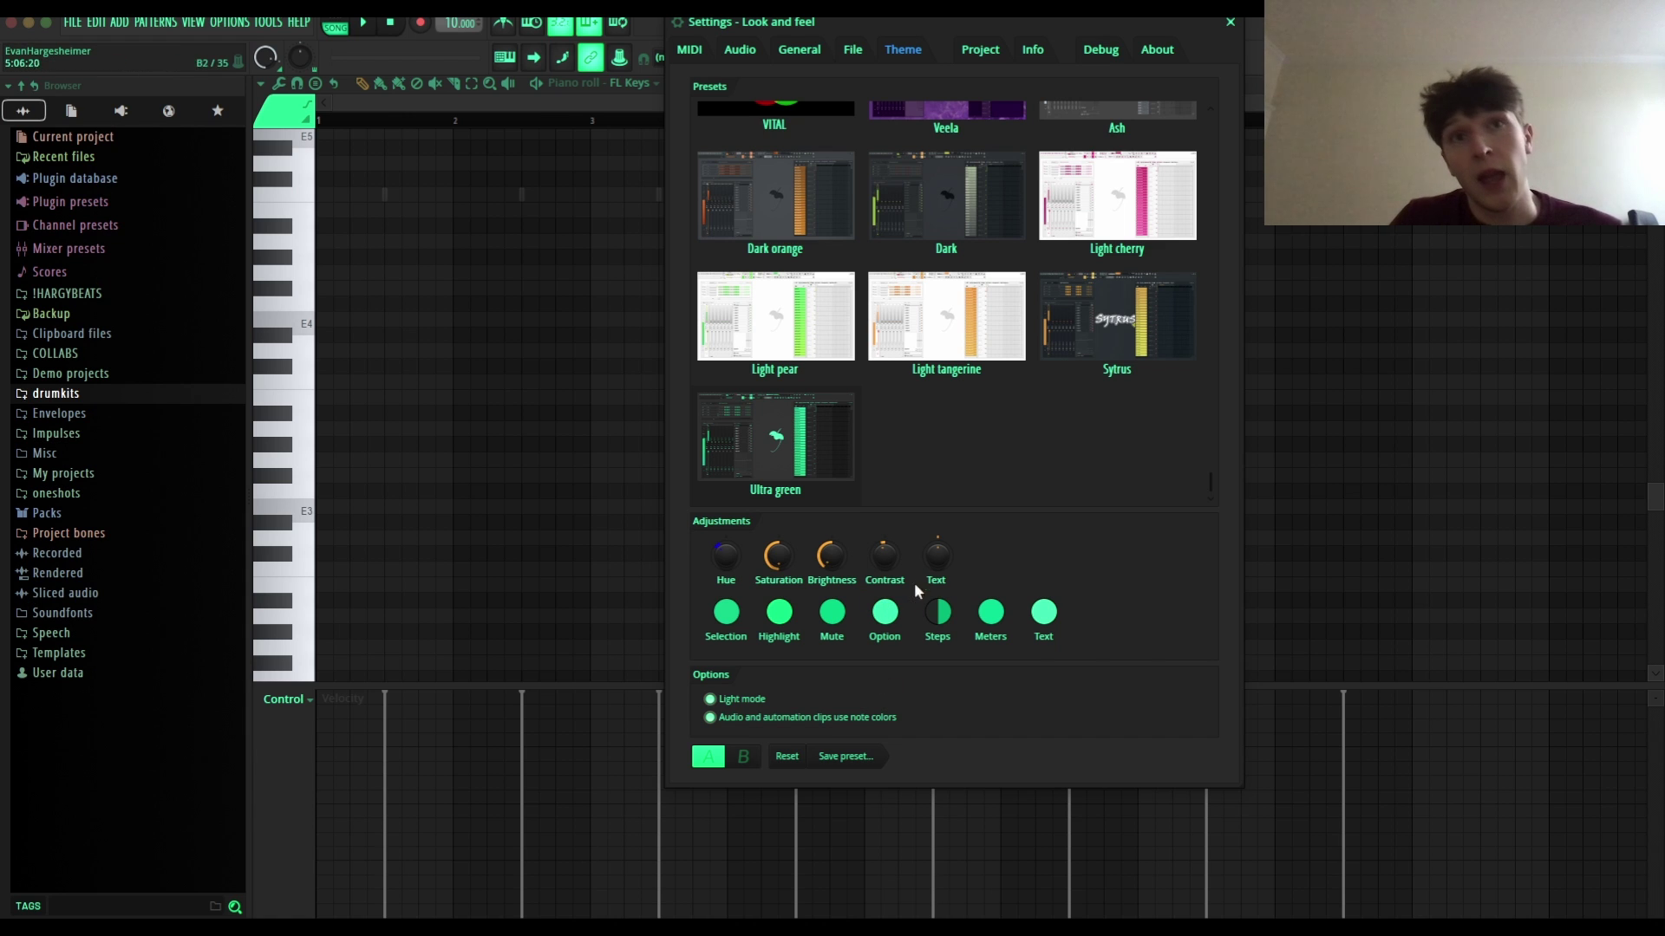
pyautogui.moveTo(936, 555); pyautogui.dragTo(454, 672)
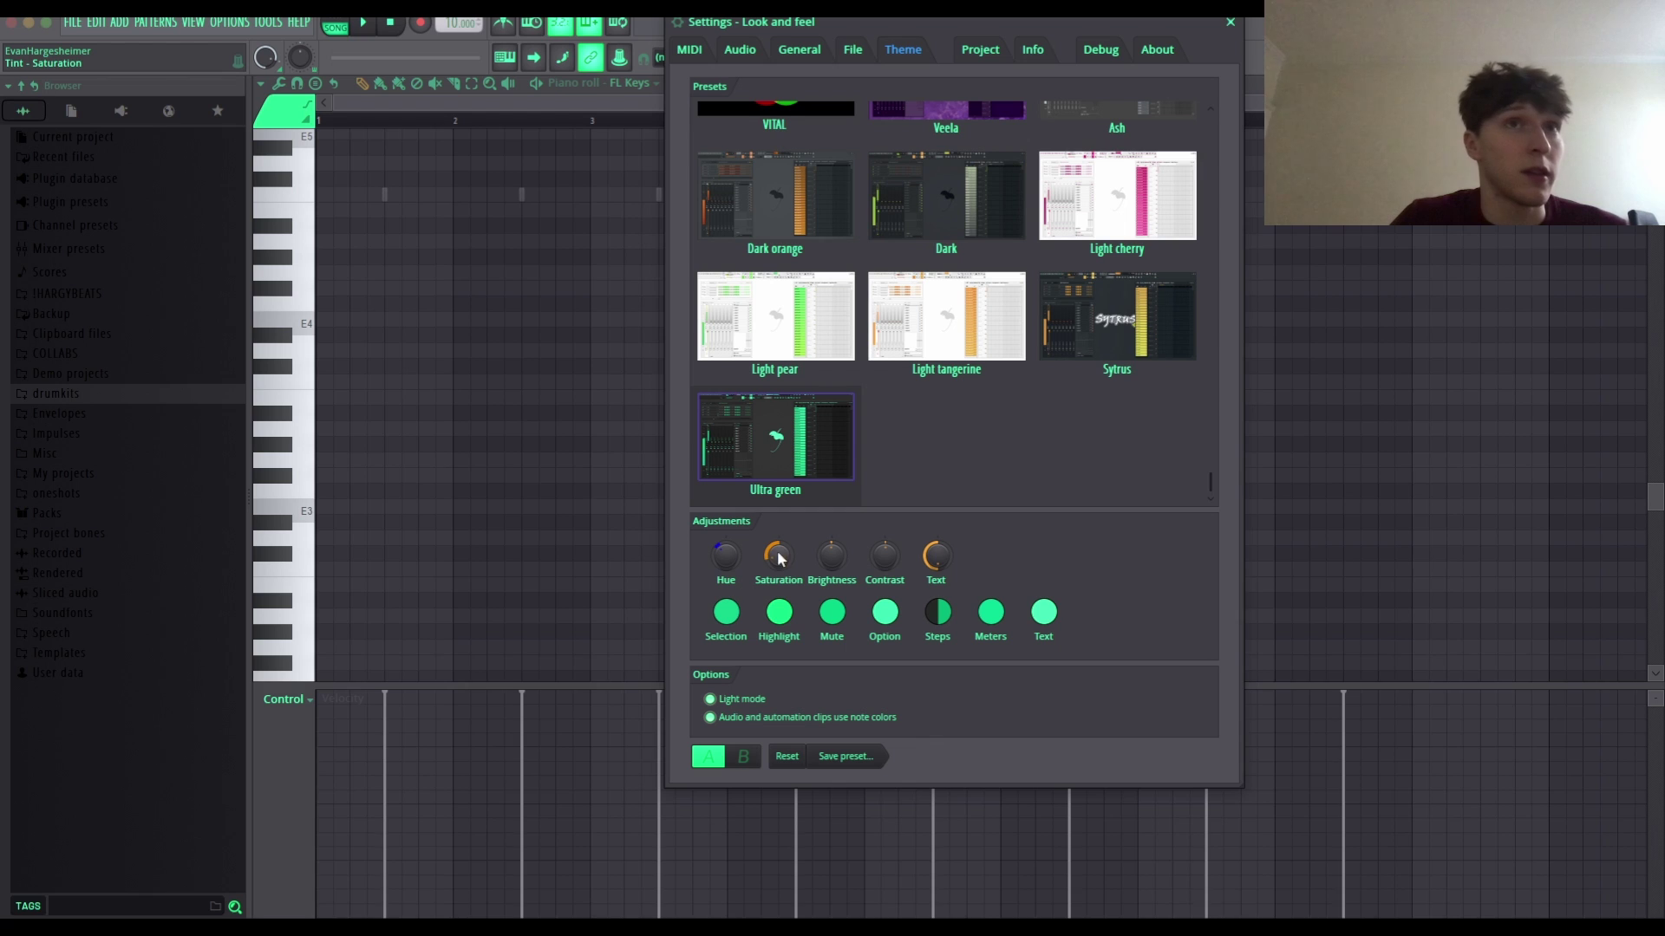
# Step: Reapply the Ultra green preset and show the plugin database in the browser
pyautogui.click(777, 451)
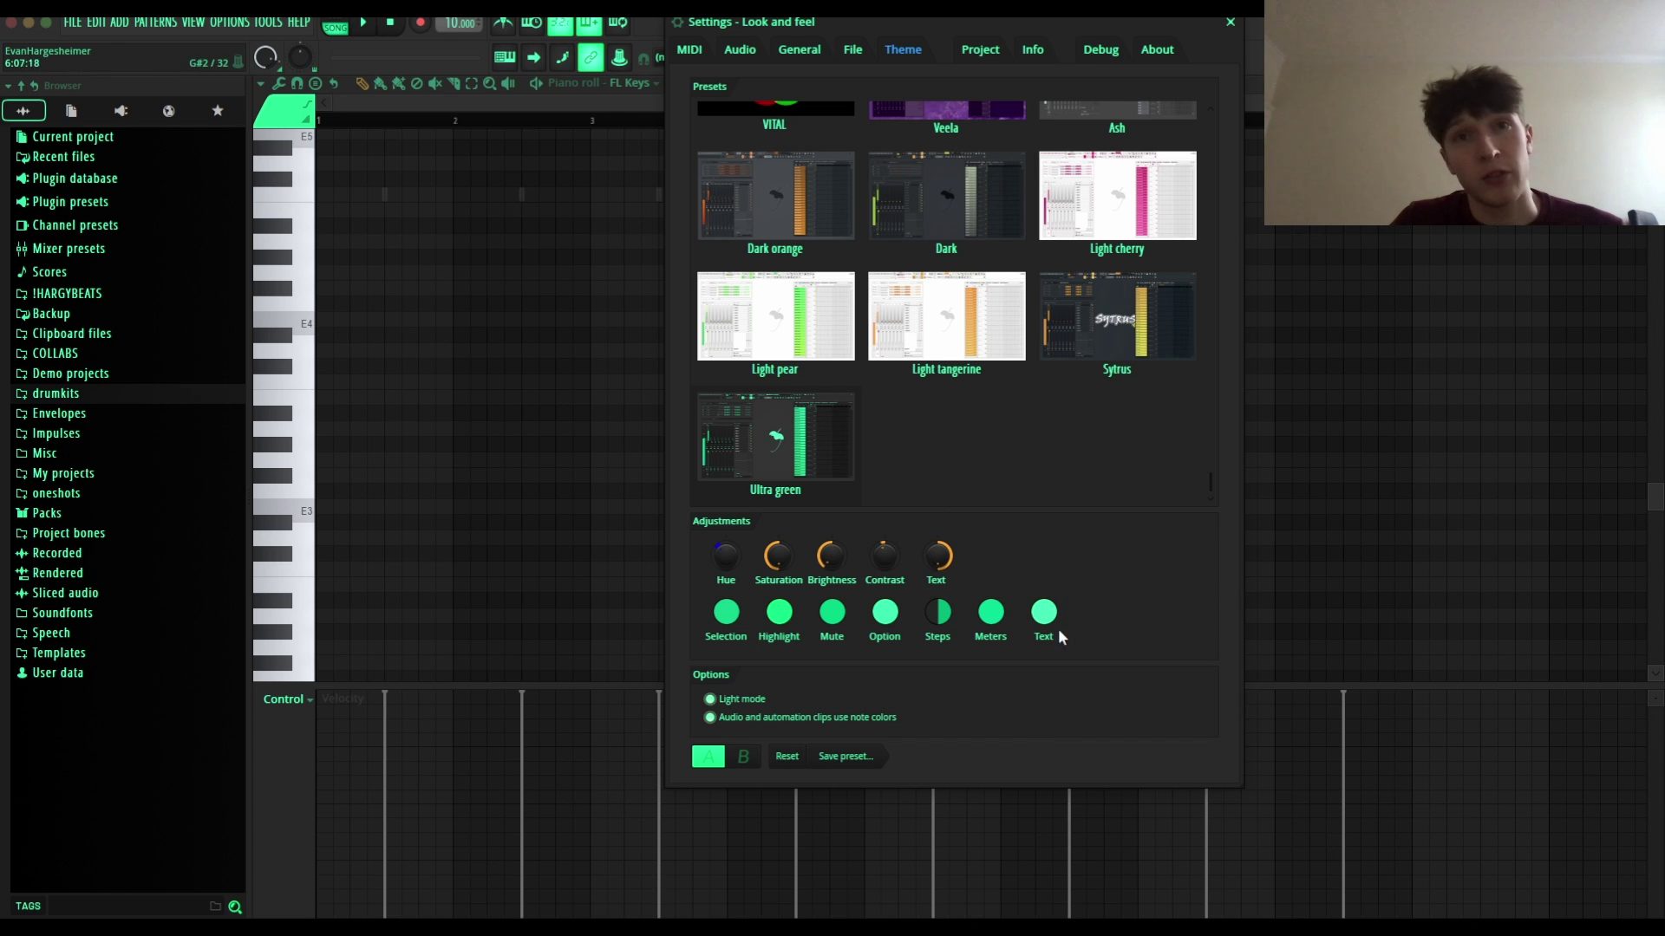
pyautogui.click(122, 111)
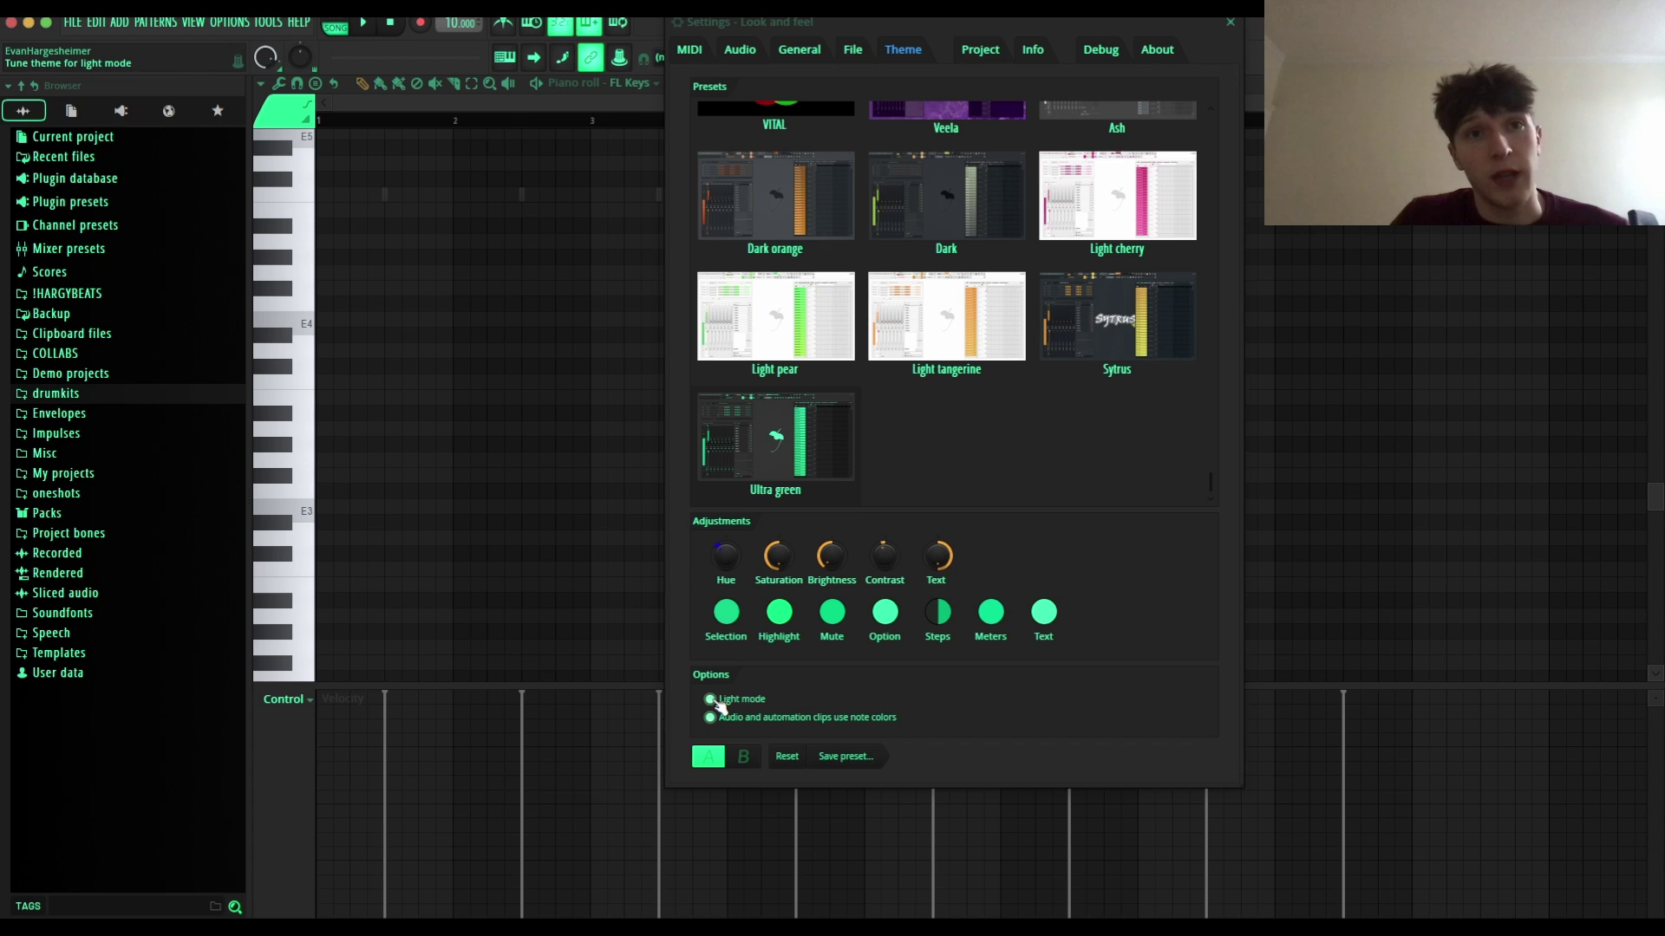
pyautogui.click(718, 706)
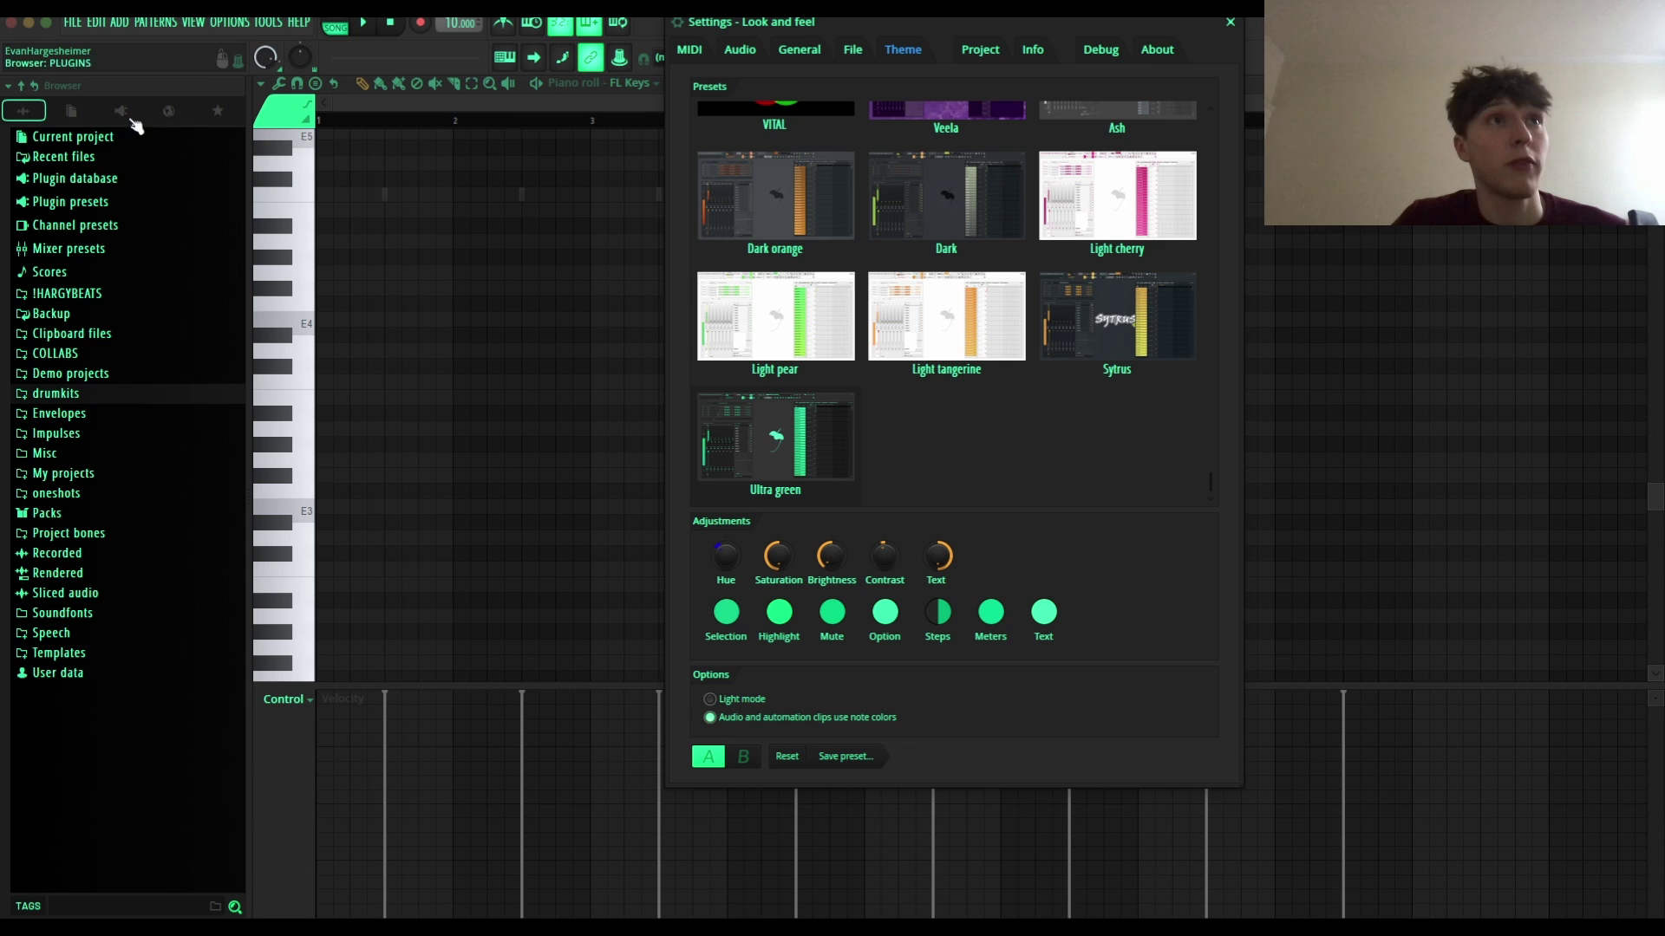
# Step: Move the theme settings window down and right, returning the browser to the full folder list
pyautogui.moveTo(902, 21); pyautogui.dragTo(1210, 76)
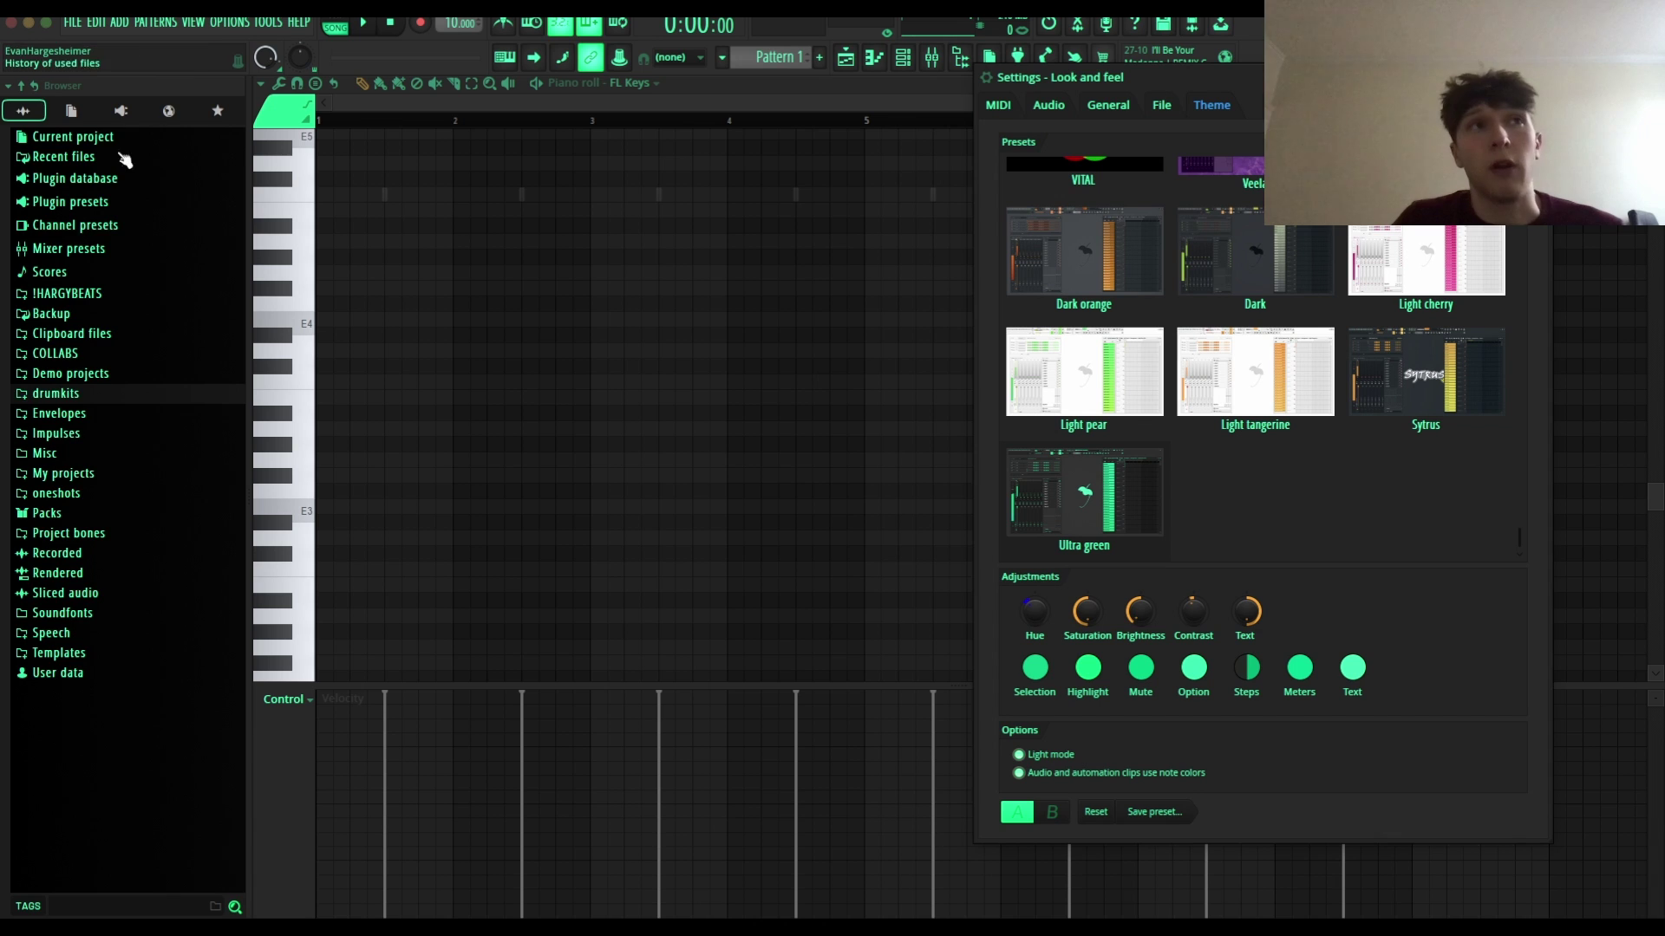
pyautogui.click(71, 110)
pyautogui.click(24, 110)
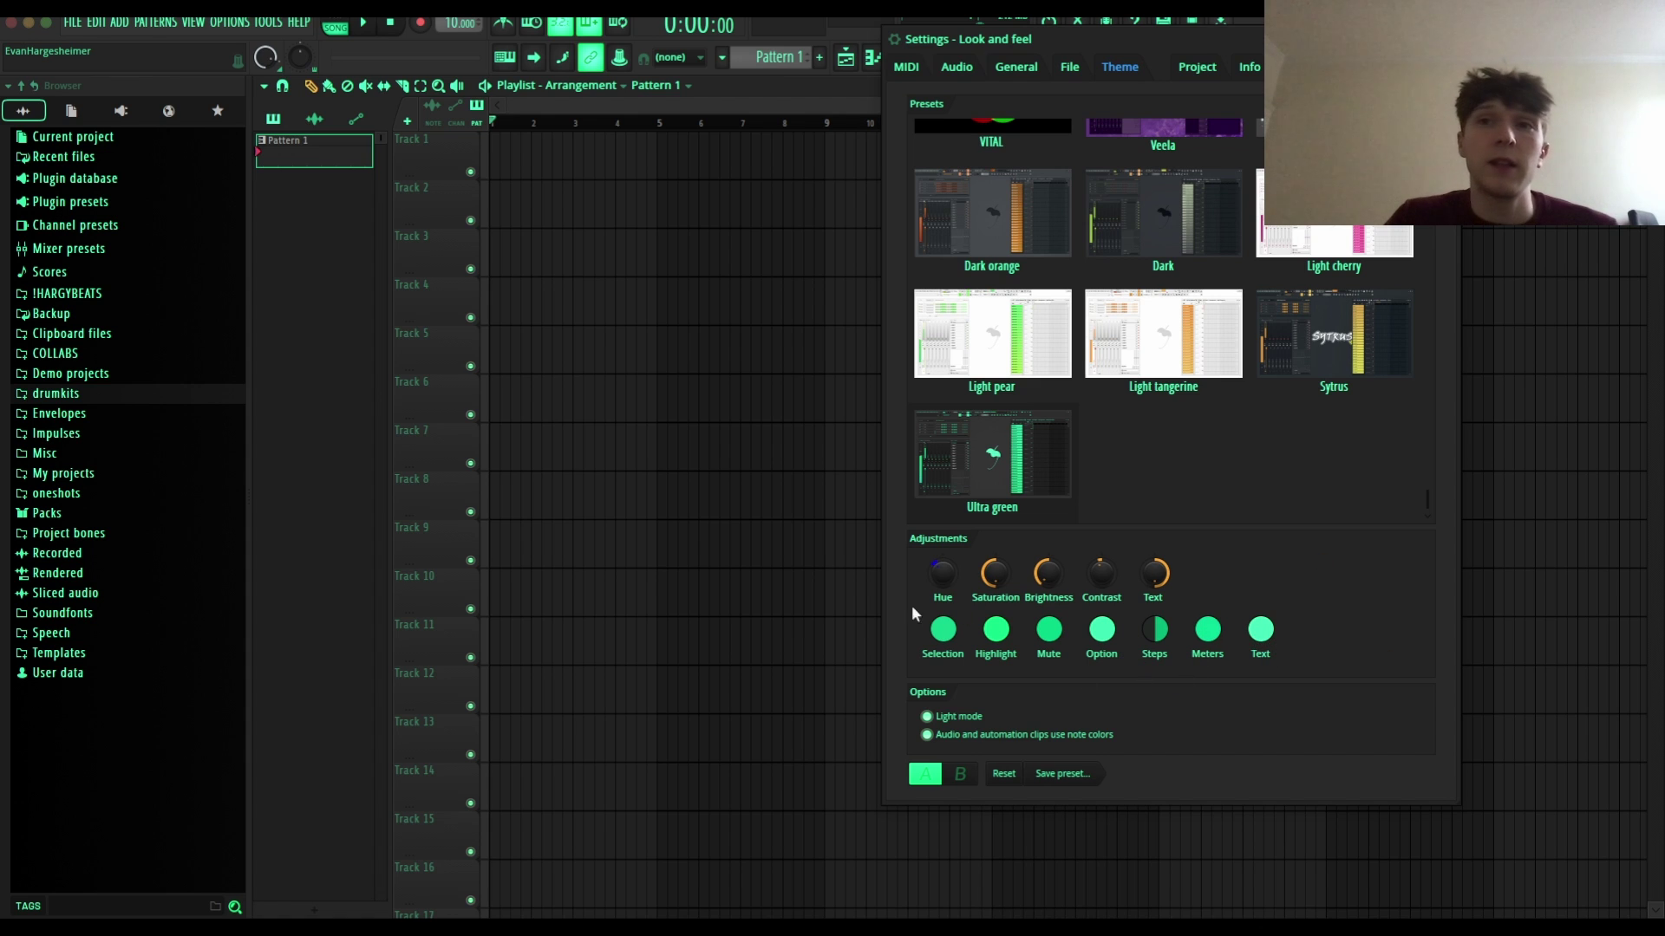
# Step: Open the Text colour picker, lower the settings window, and apply the JAYSON TATUM TIE MY TIE!!! preset
pyautogui.click(1262, 631)
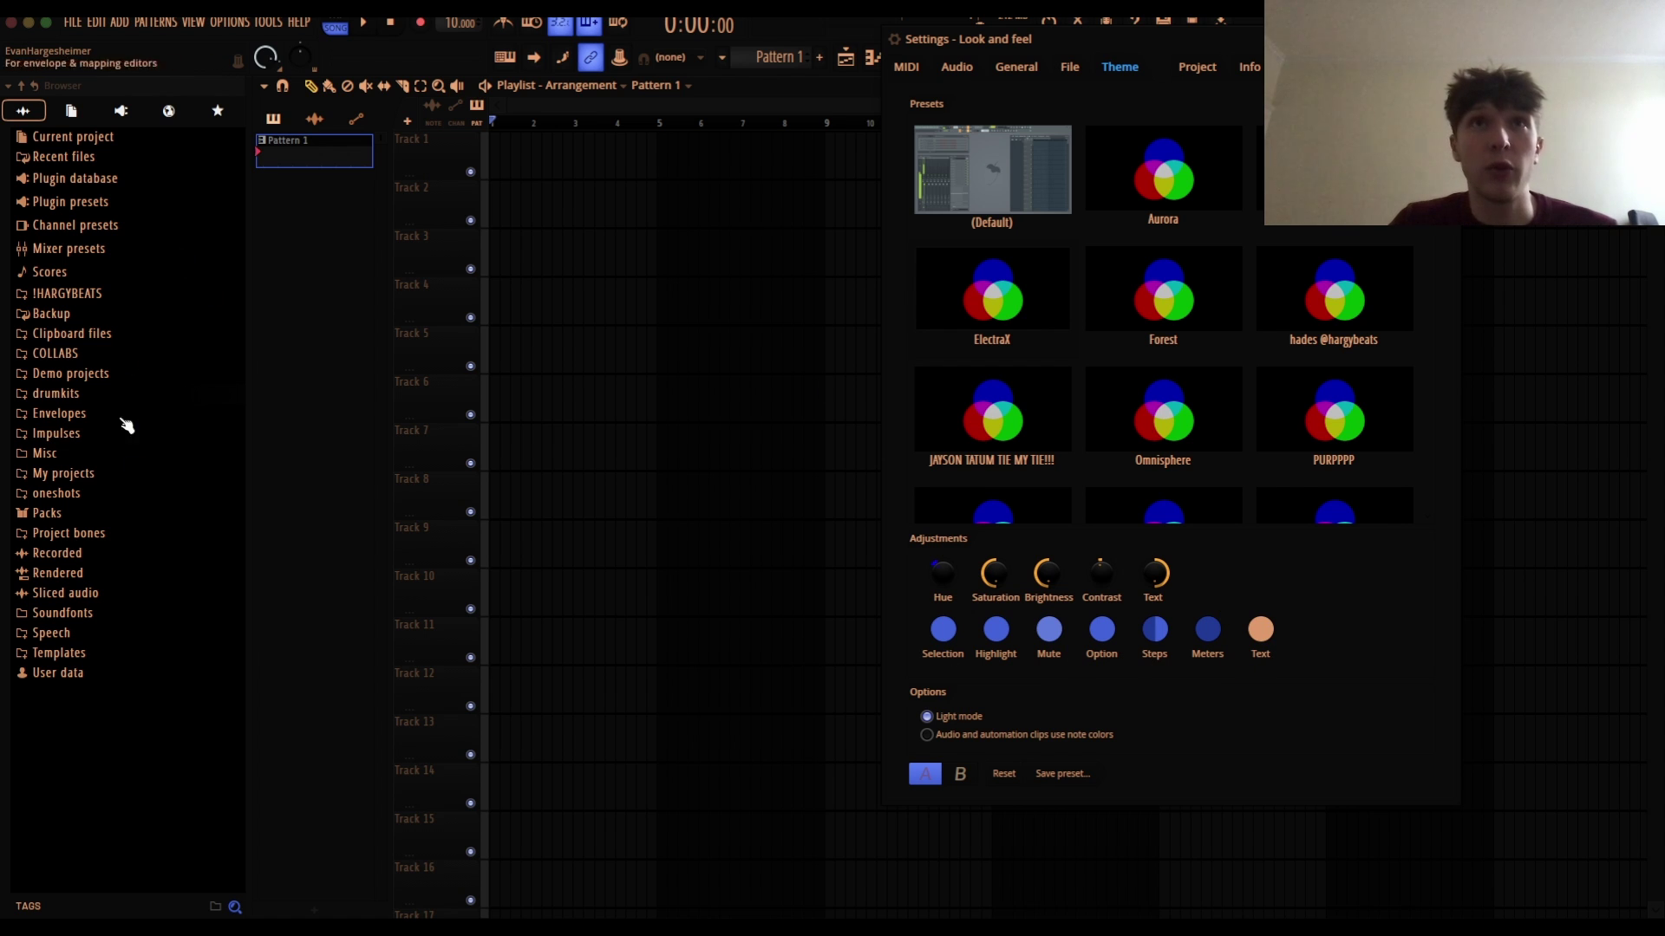
pyautogui.moveTo(1232, 43); pyautogui.dragTo(1234, 209)
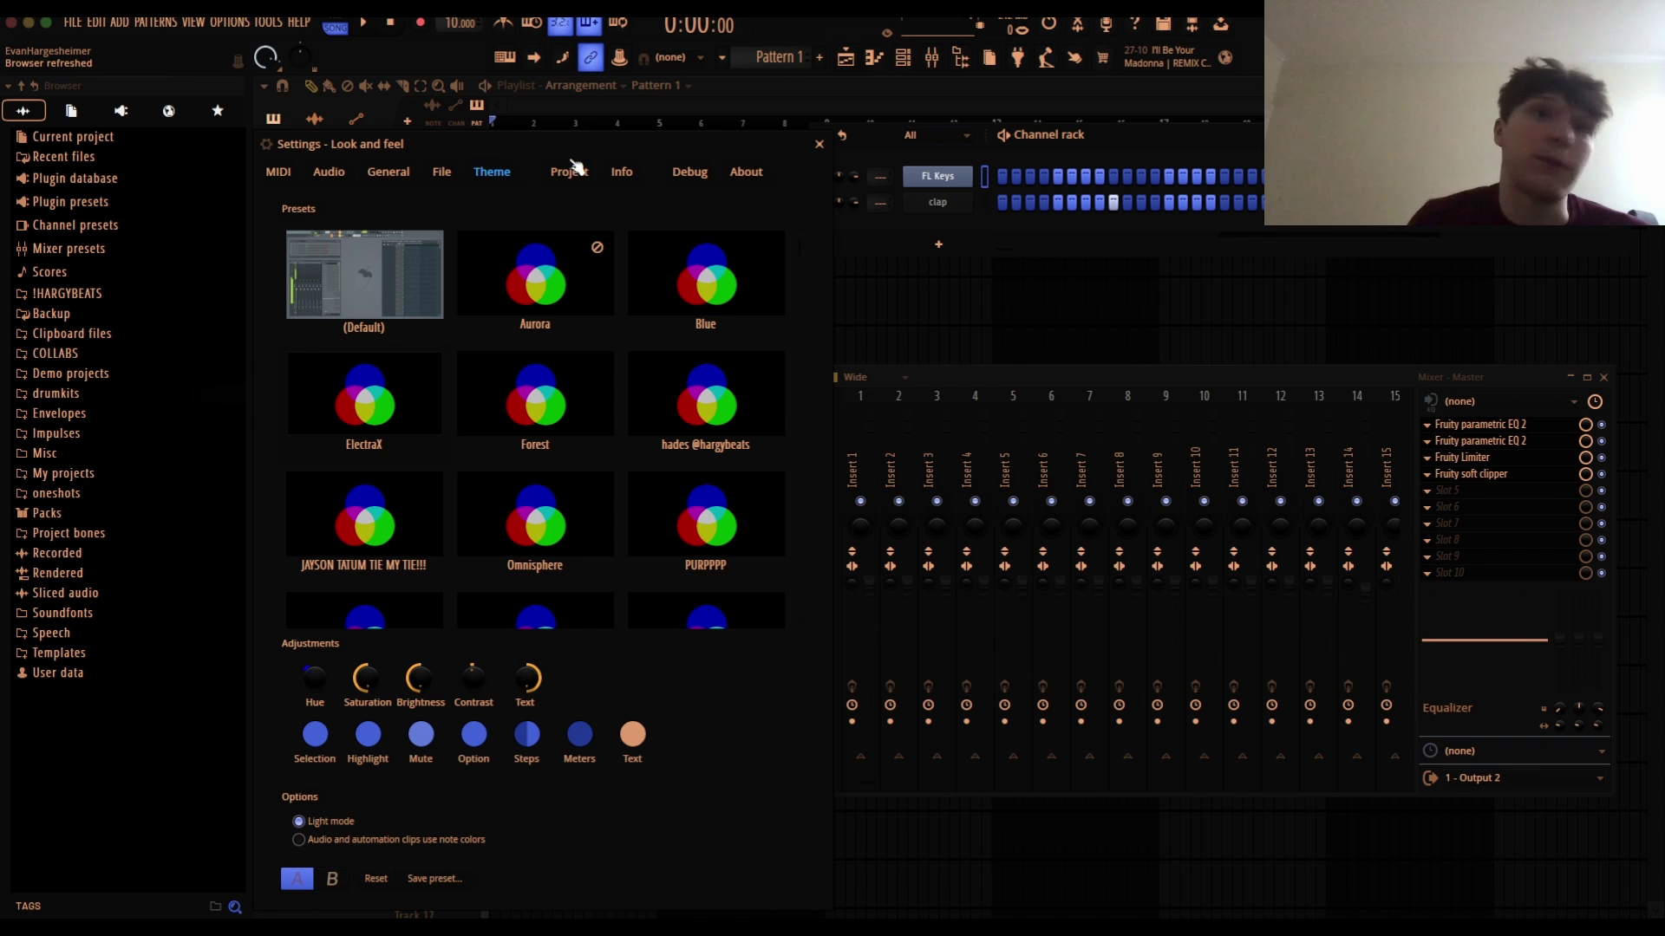
pyautogui.click(345, 540)
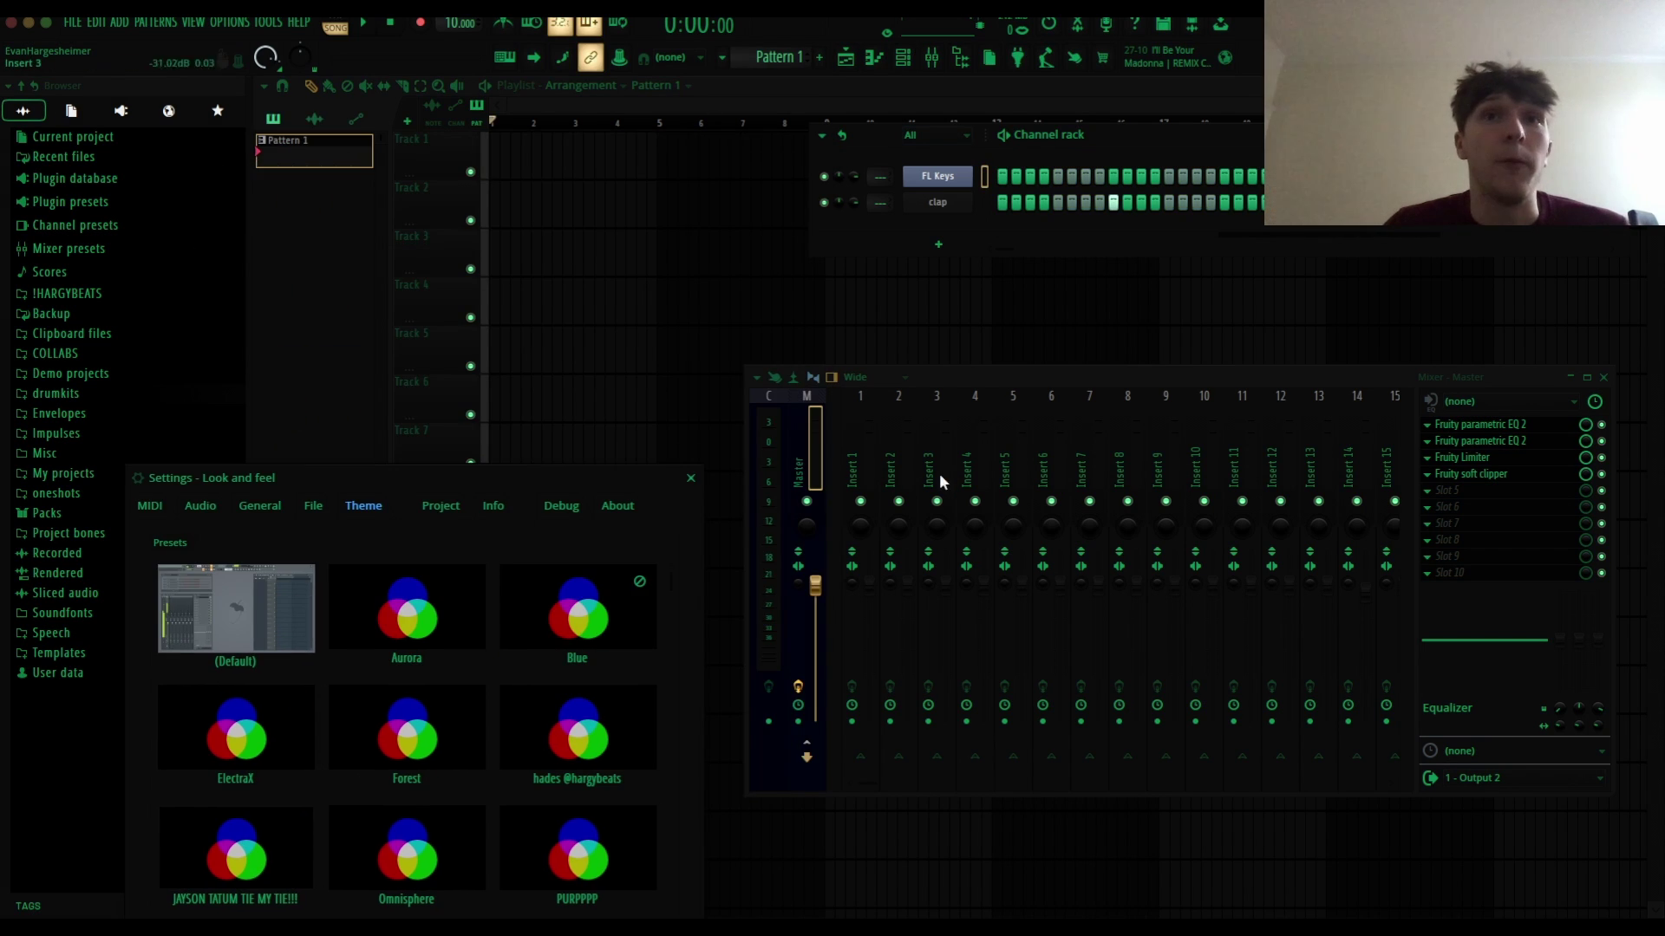
# Step: Select mixer Inserts 1 and 2, then bring the theme settings in front of the mixer
pyautogui.click(862, 456)
pyautogui.click(898, 464)
pyautogui.moveTo(485, 486); pyautogui.dragTo(765, 169)
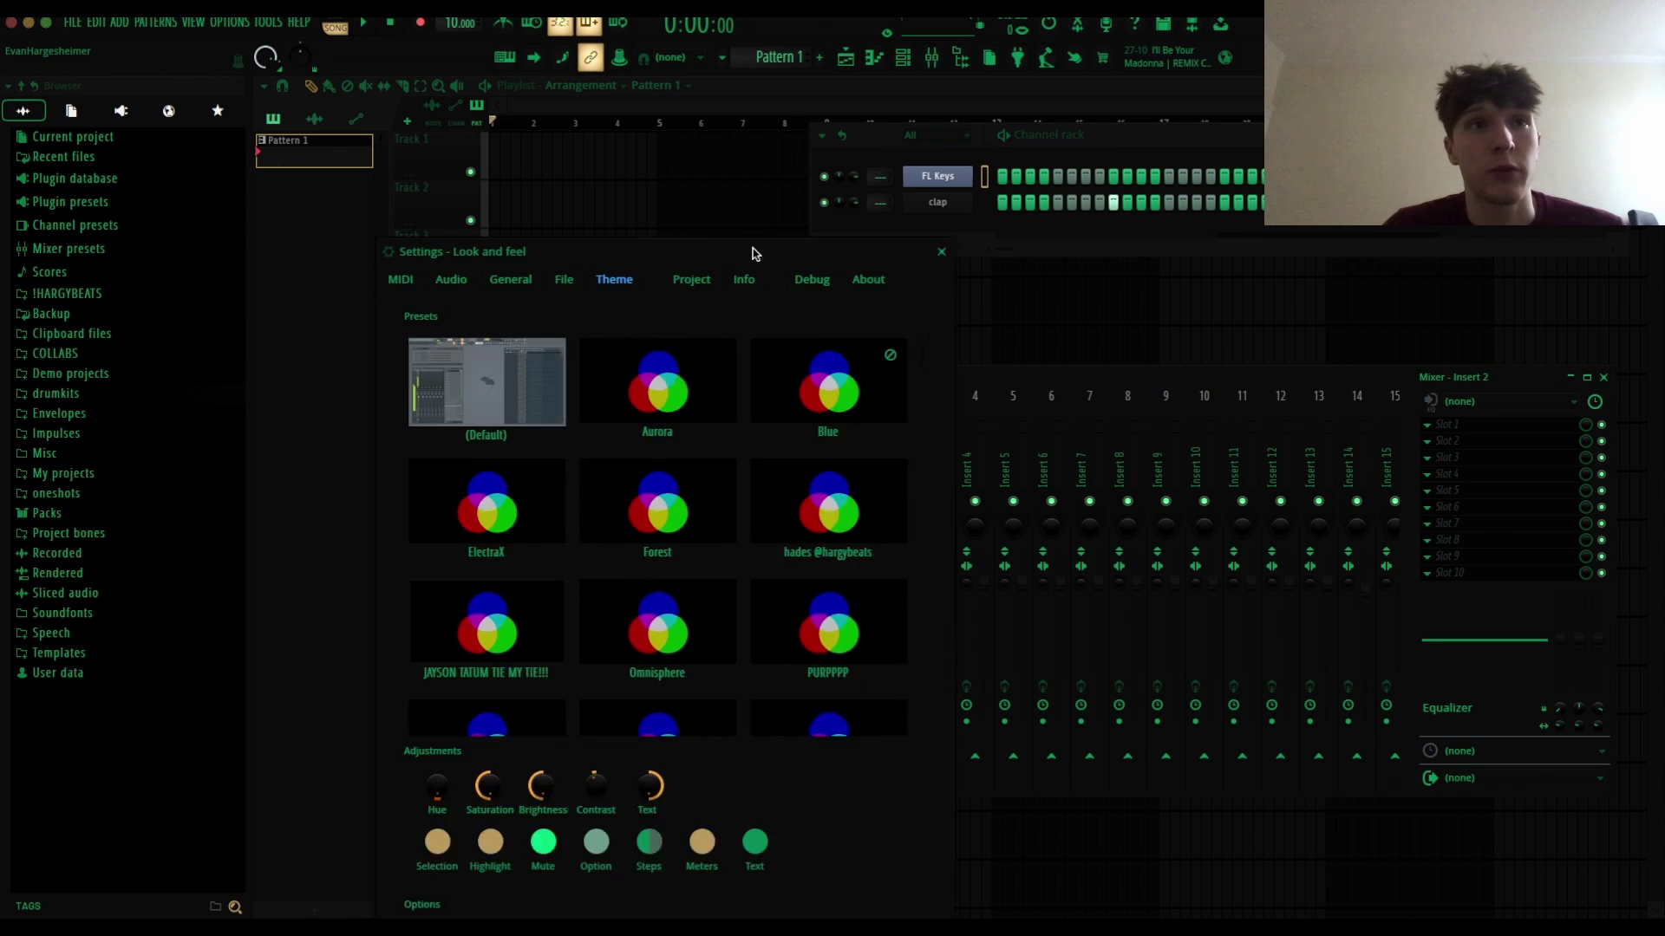
# Step: Preview the level meter colour editor, then move the settings window and select the Master track
pyautogui.click(855, 678)
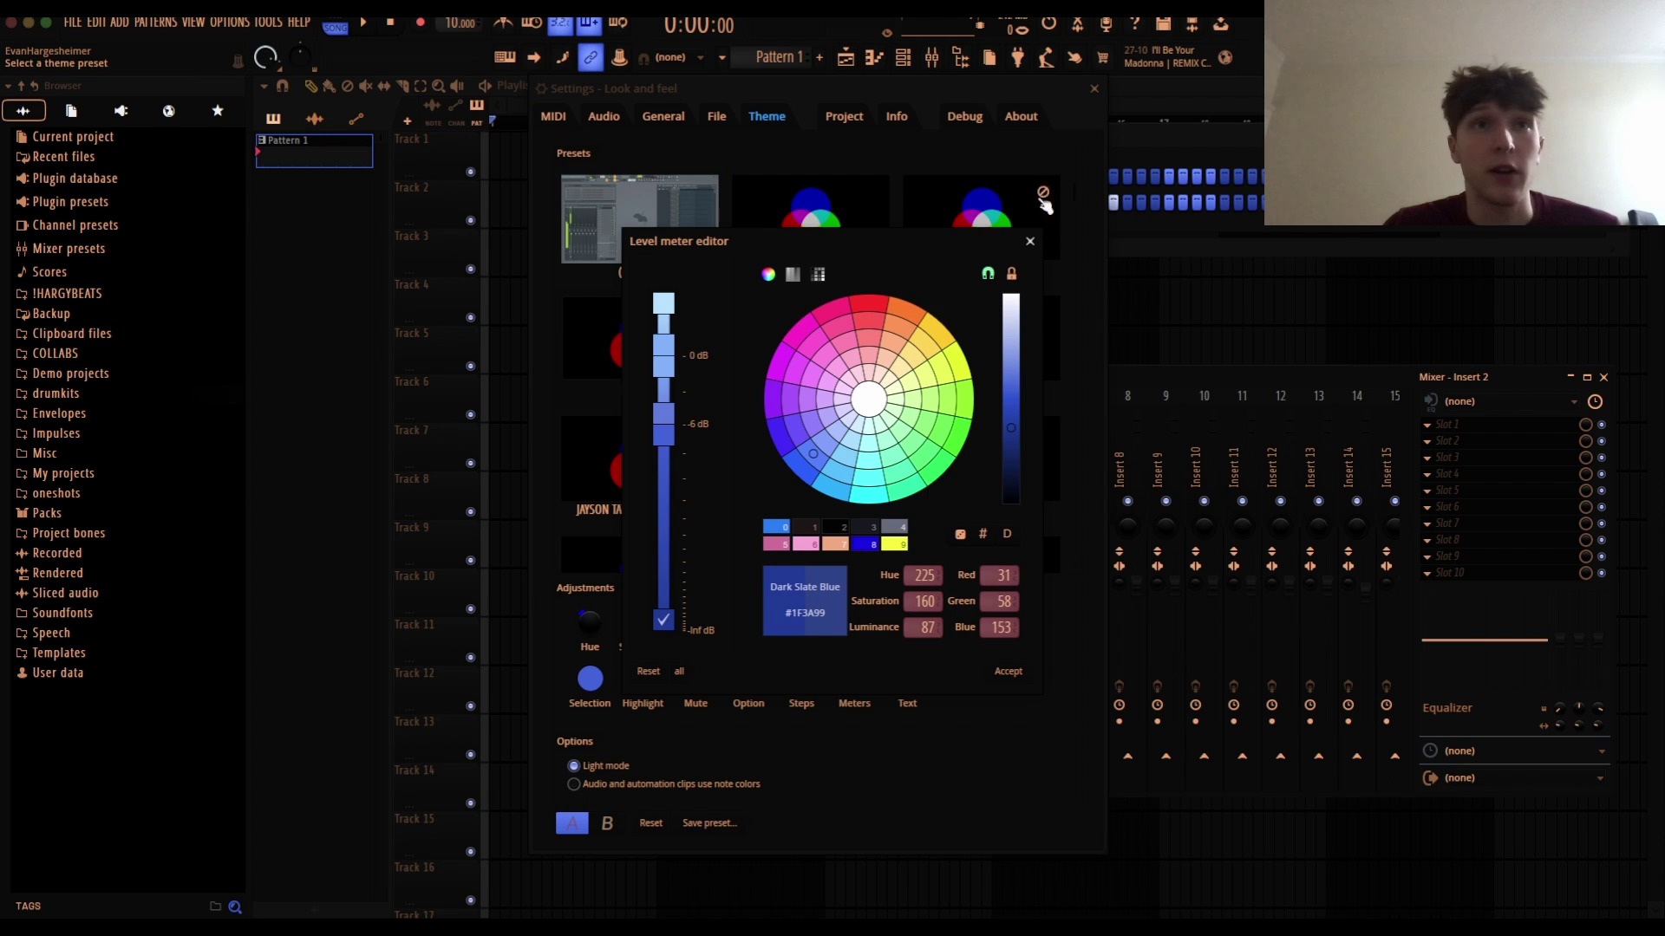
pyautogui.click(1030, 241)
pyautogui.moveTo(988, 87); pyautogui.dragTo(607, 143)
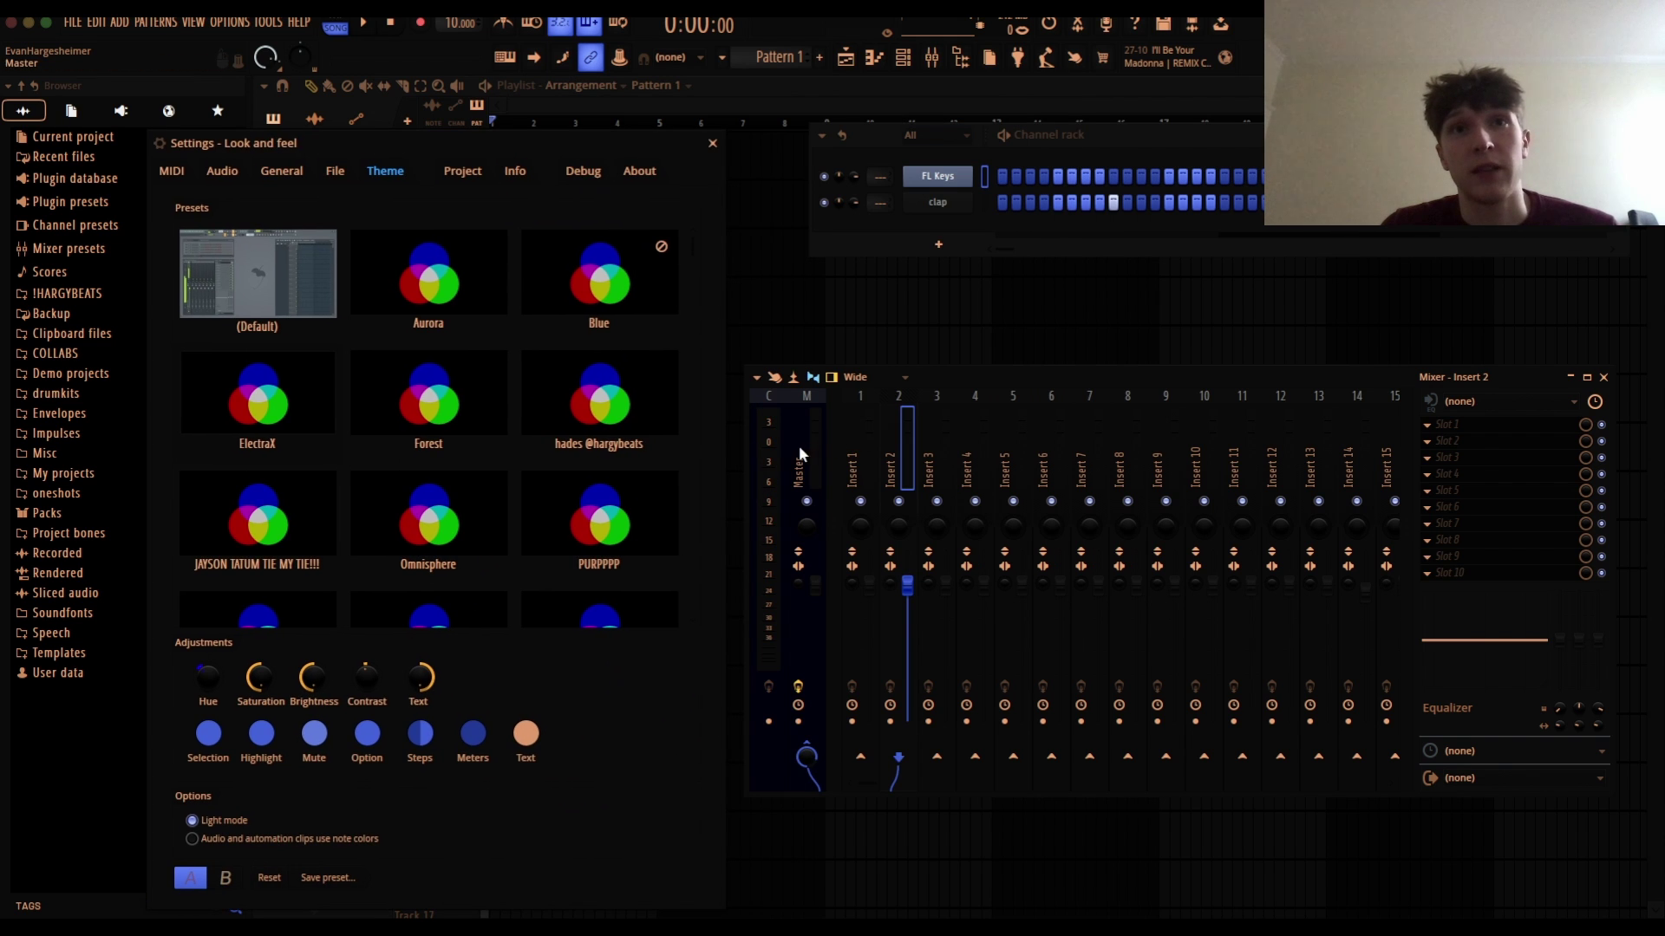
pyautogui.click(799, 445)
# Step: Preview the meter, step and accent colour editors, closing each without changes
pyautogui.click(474, 737)
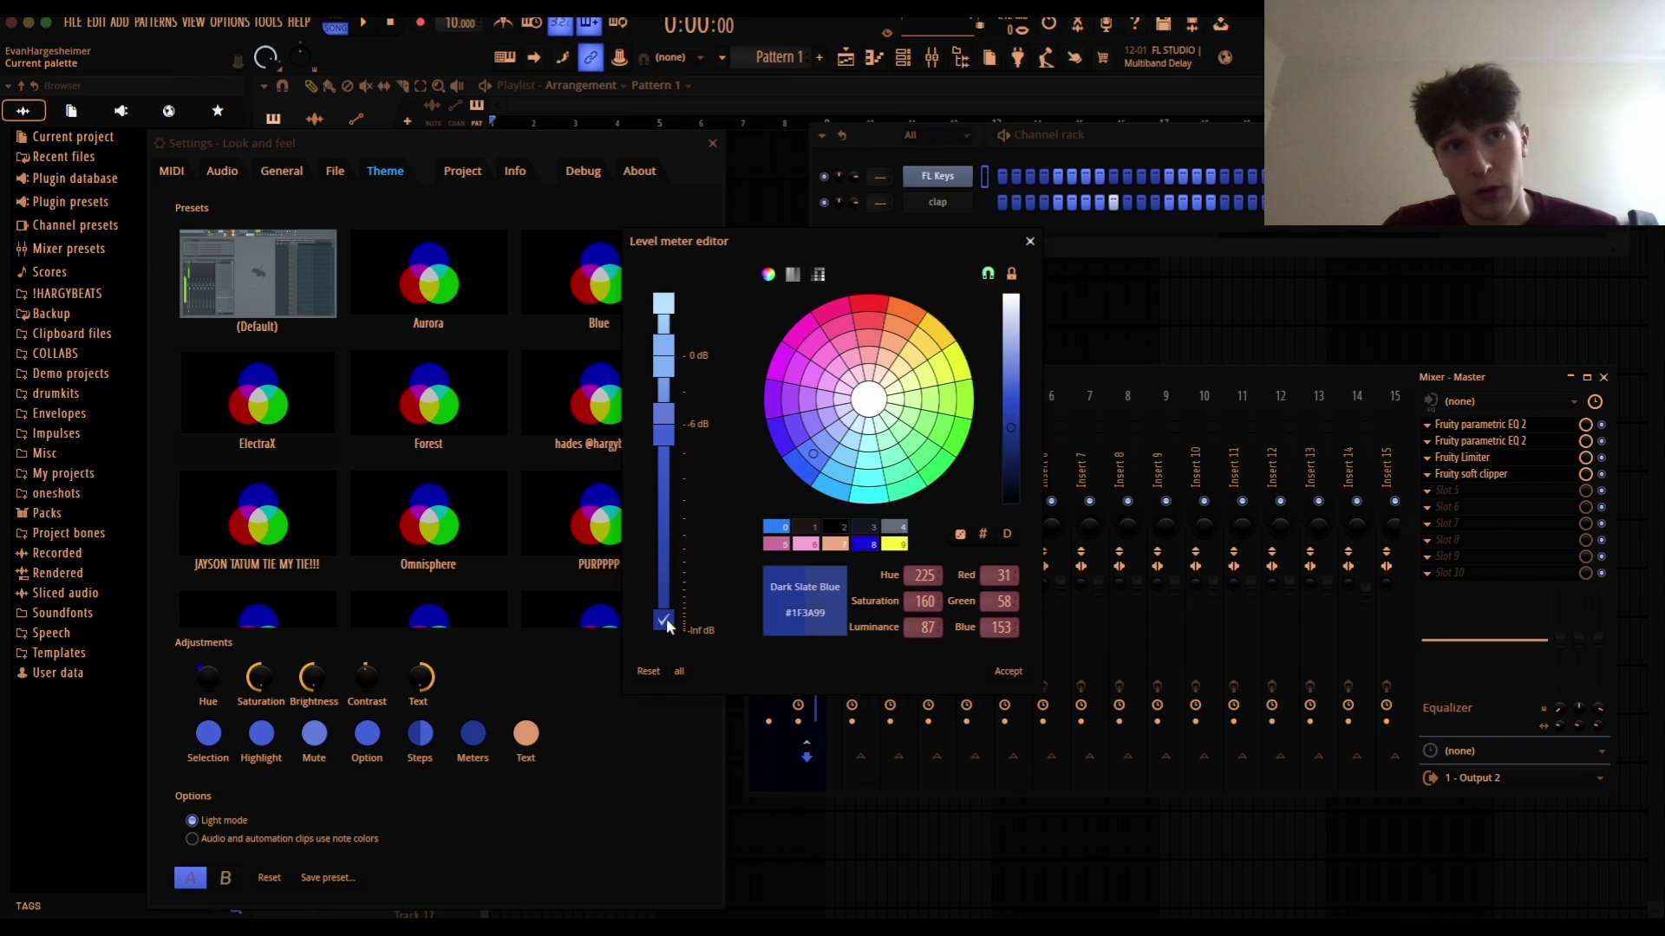
pyautogui.click(1030, 241)
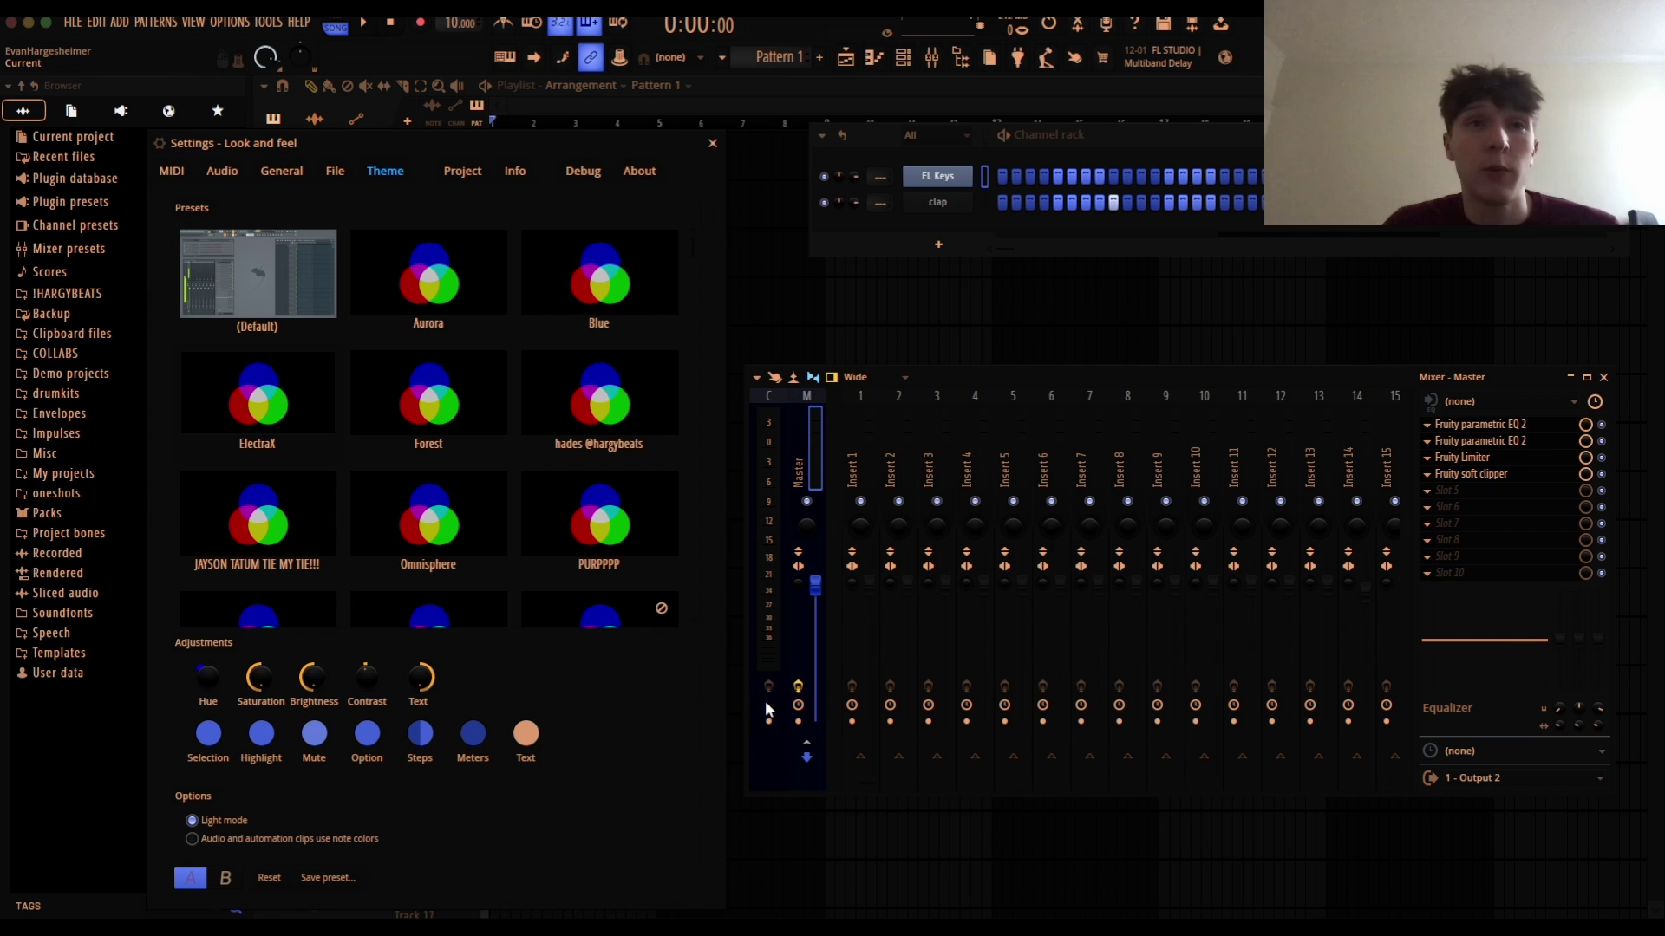
pyautogui.click(419, 735)
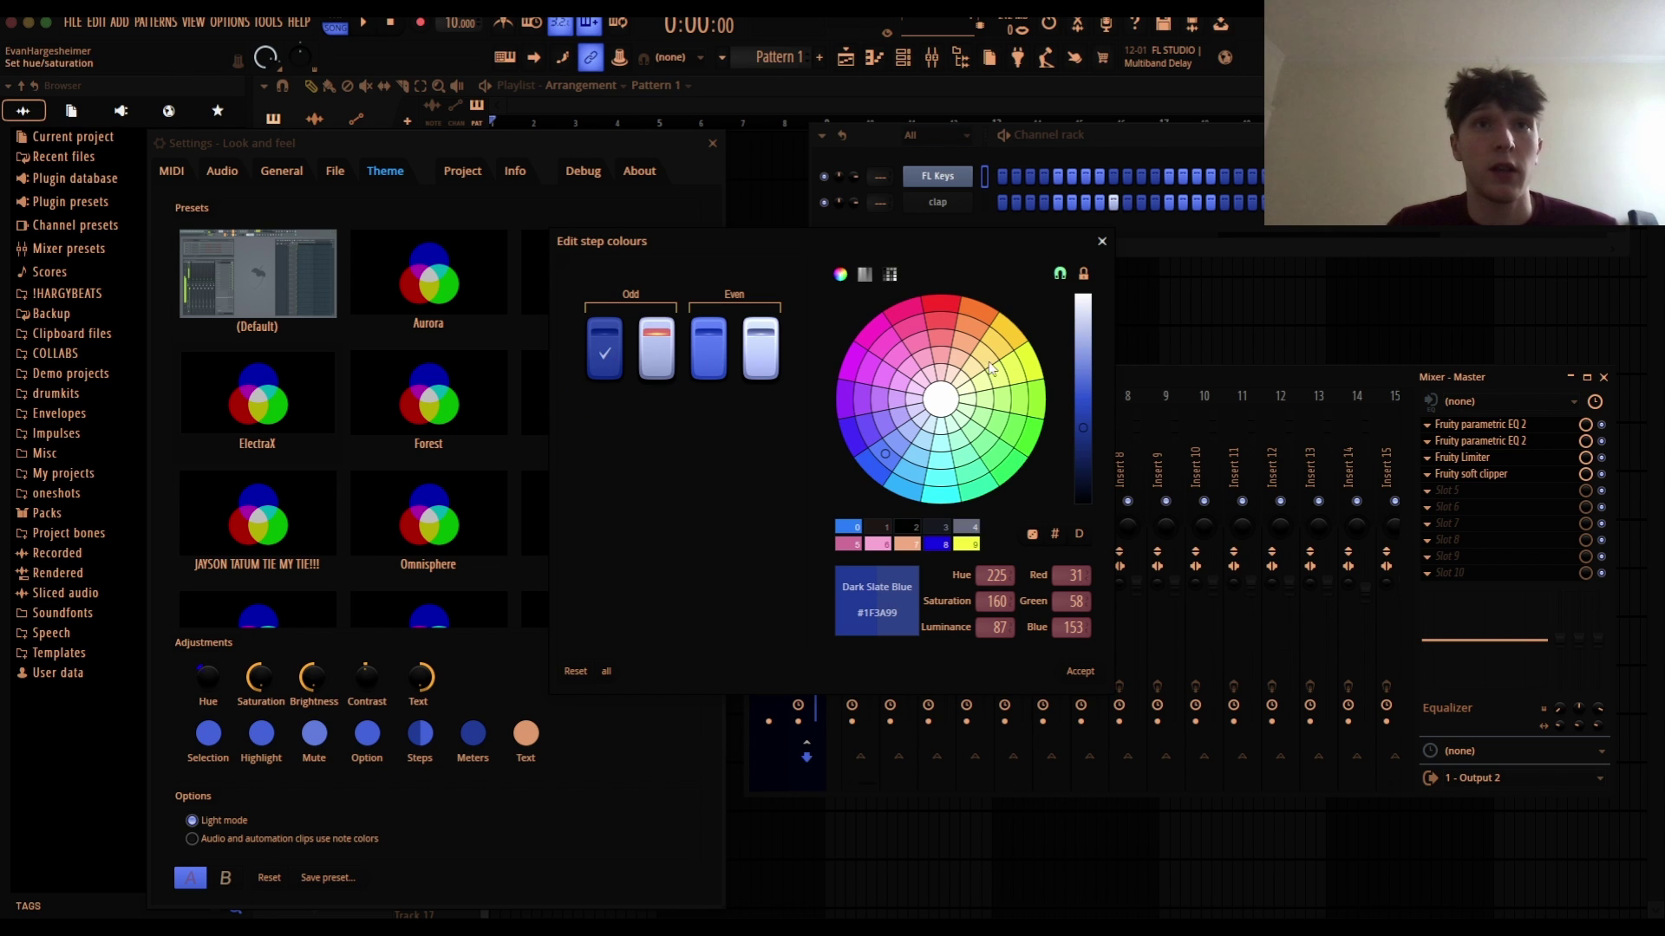
pyautogui.click(1103, 242)
pyautogui.click(473, 733)
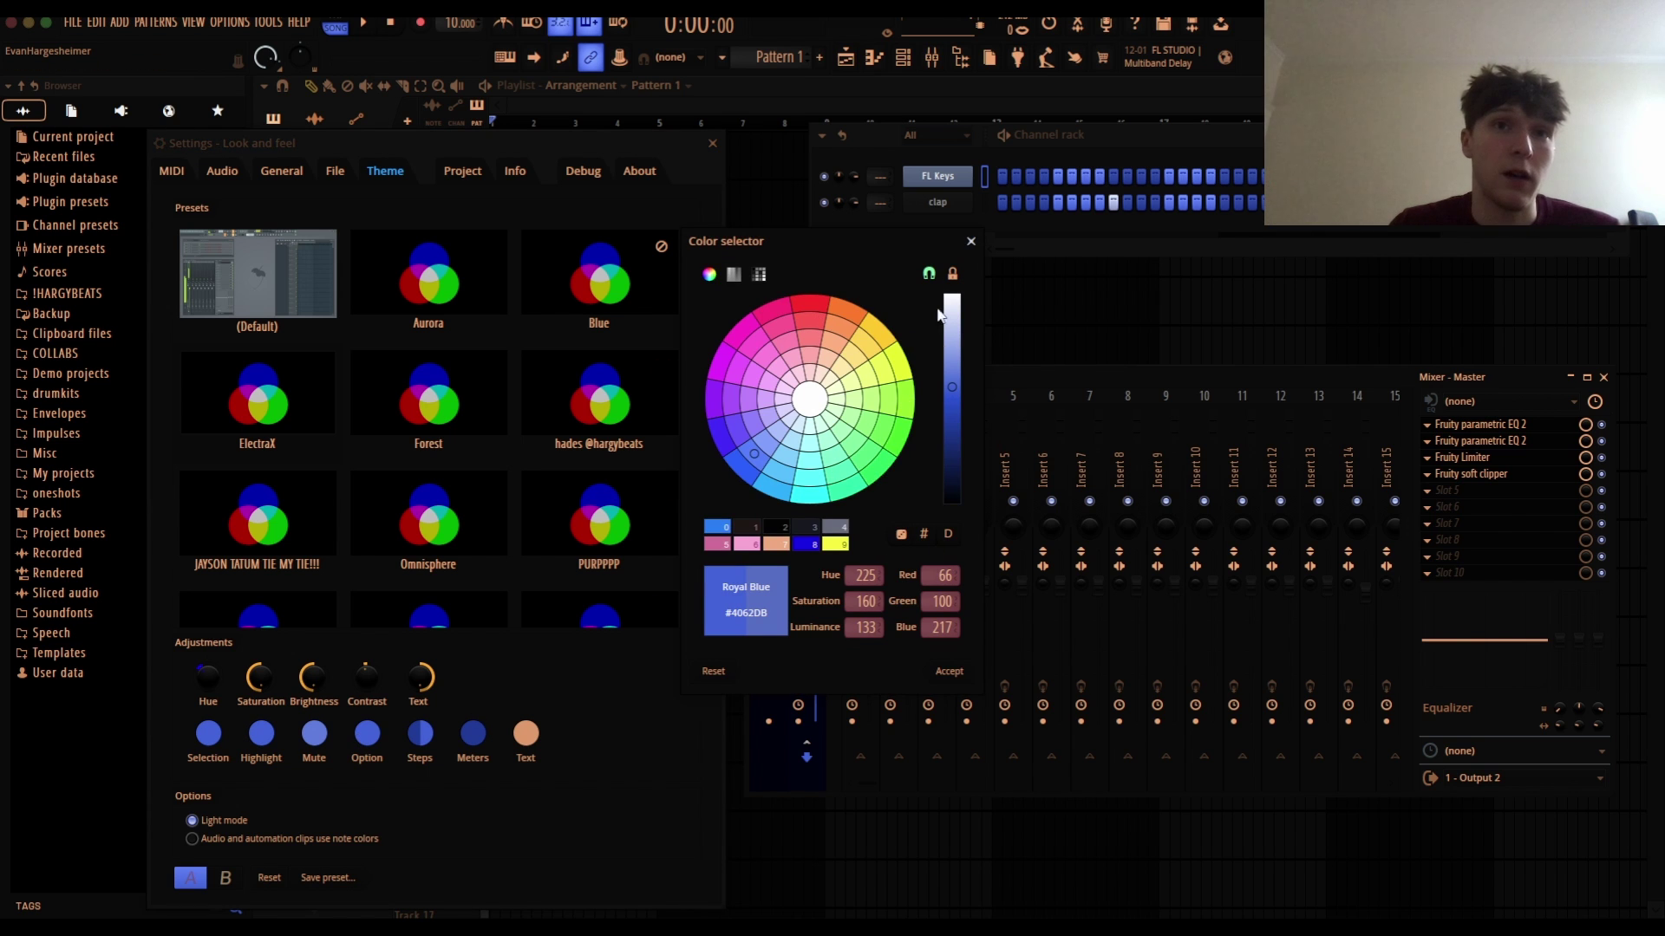
pyautogui.click(972, 243)
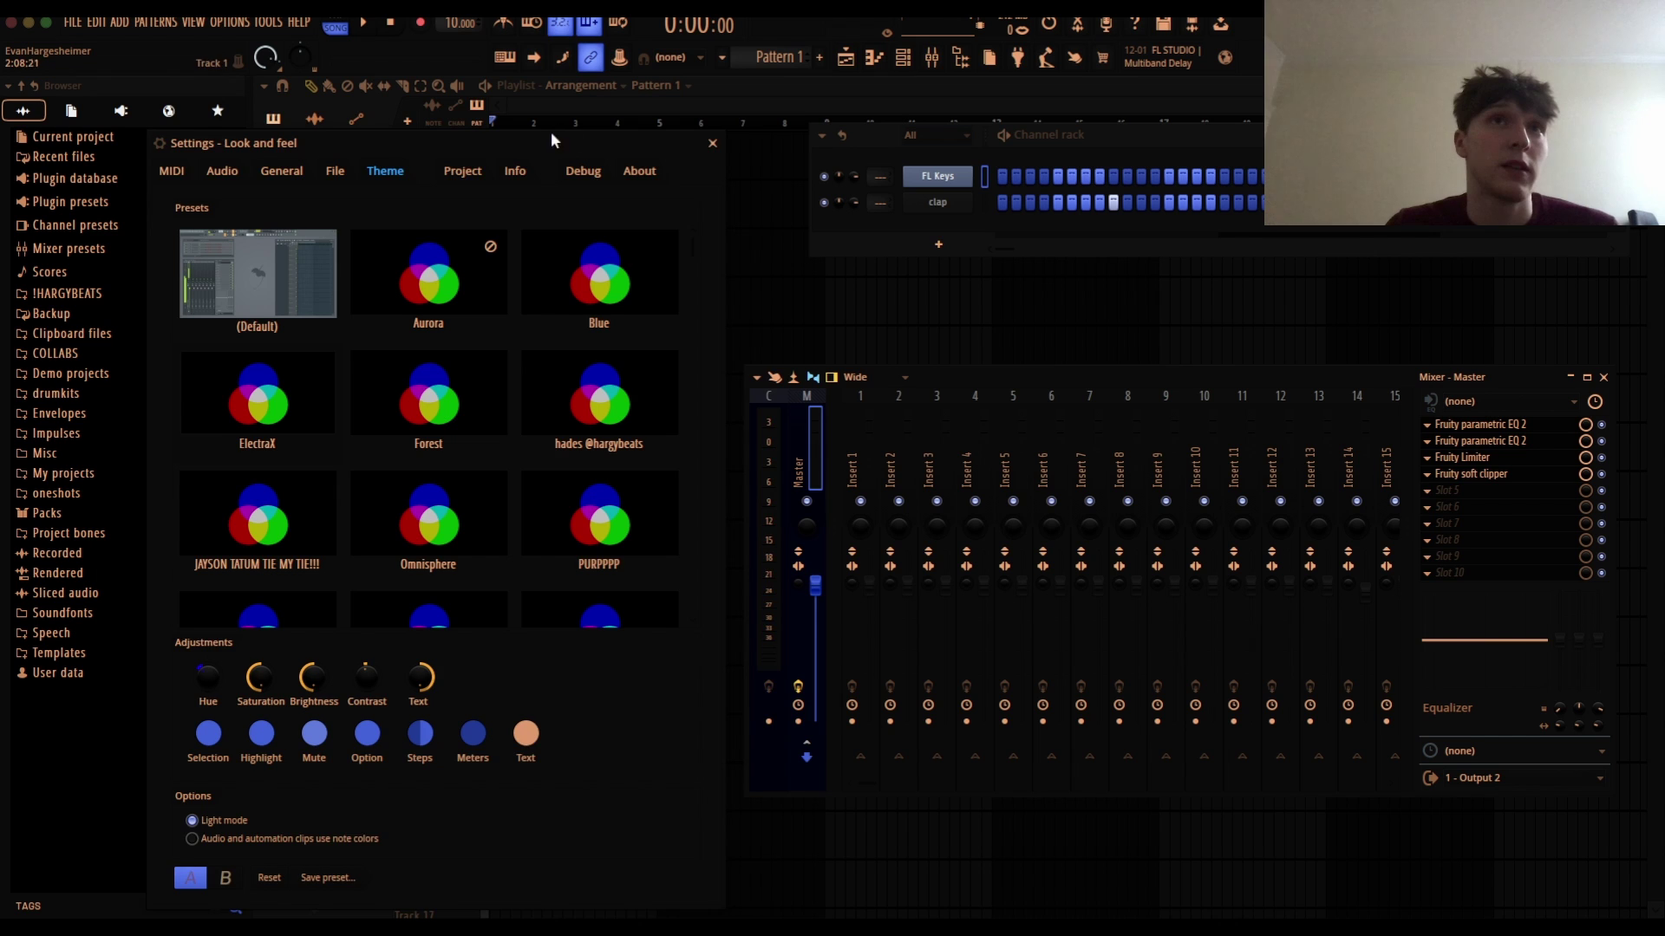
# Step: Reposition the theme settings and preview the Highlight colour picker without changing it
pyautogui.moveTo(550, 149); pyautogui.dragTo(593, 120)
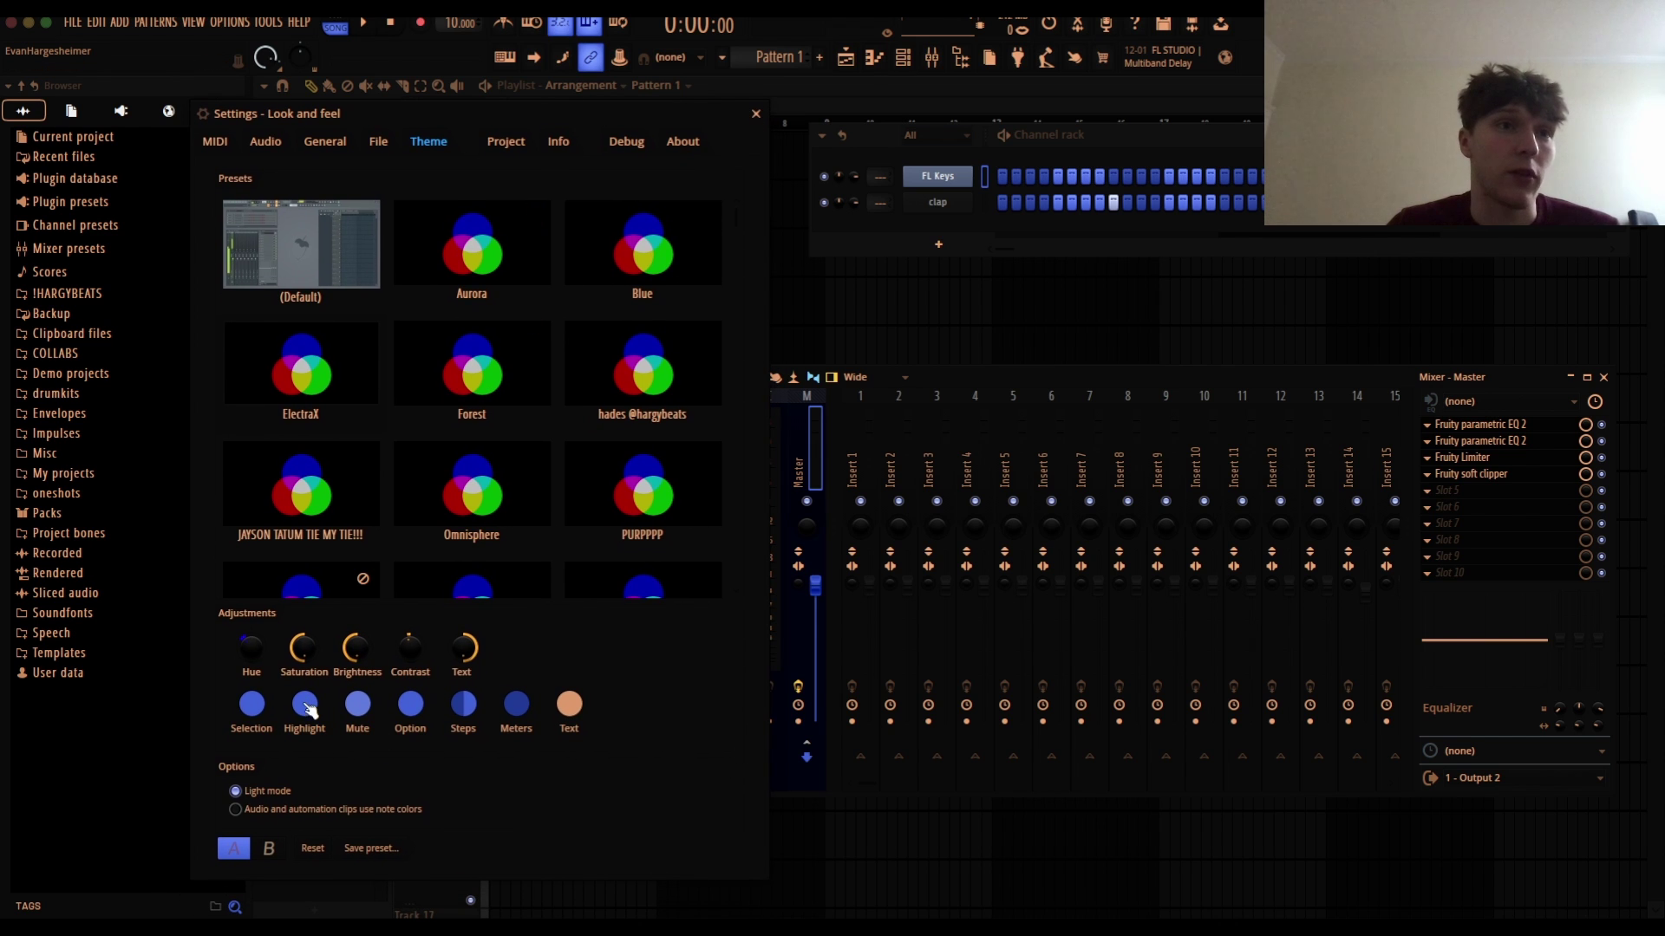
pyautogui.click(305, 704)
pyautogui.click(972, 243)
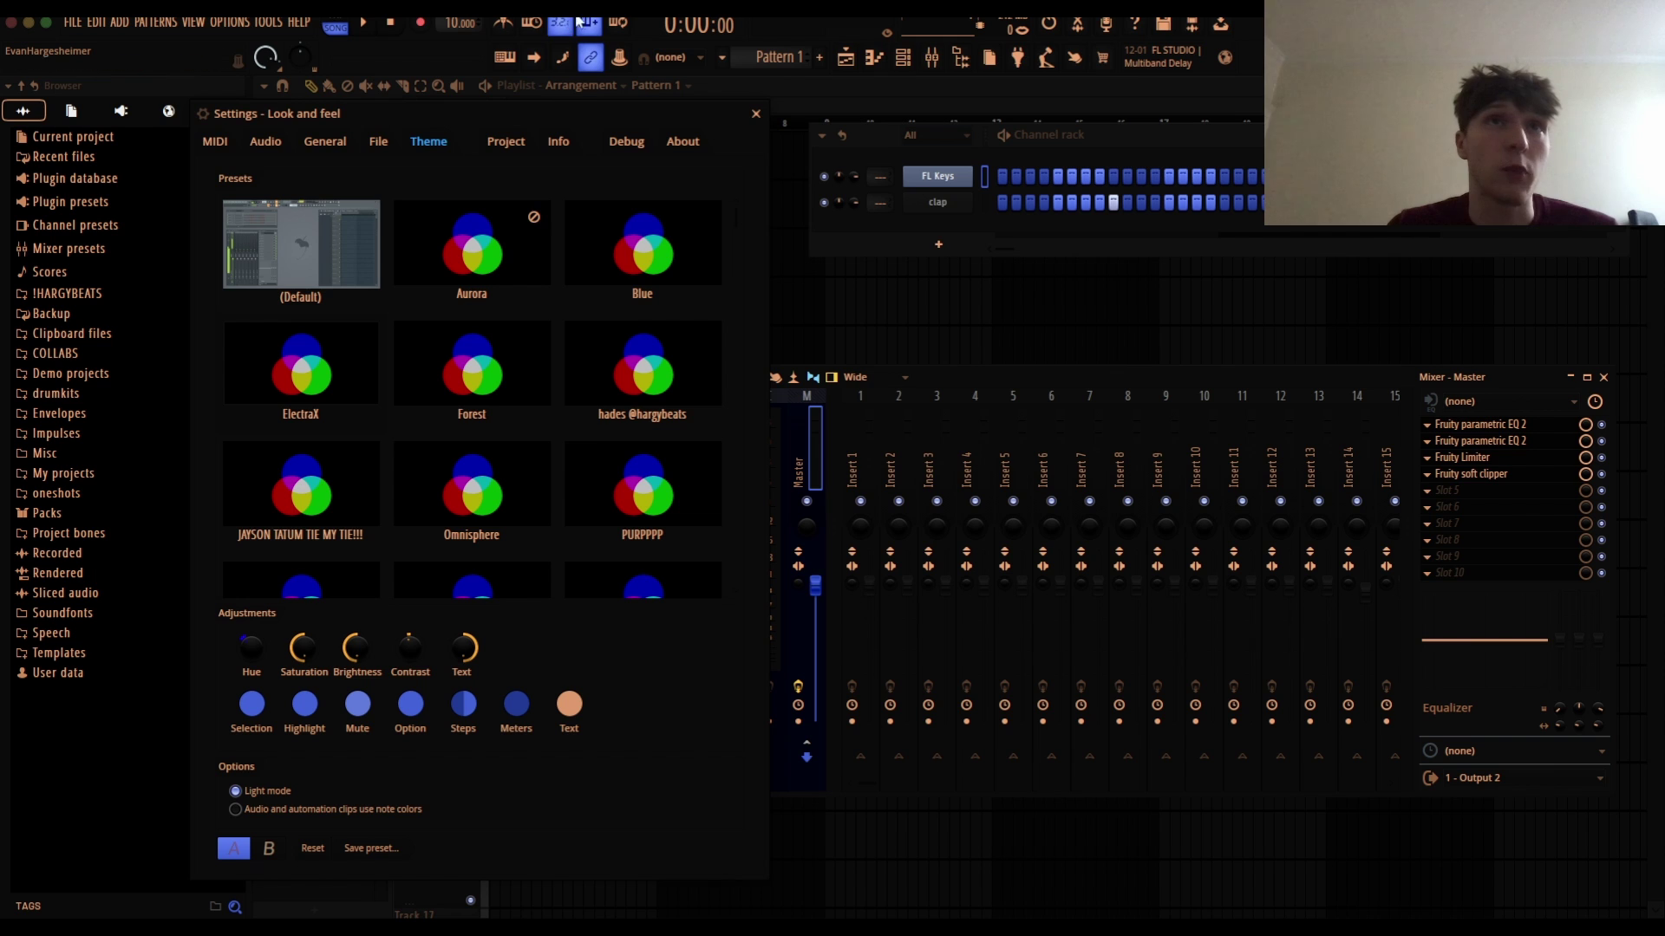
# Step: Open the FL Keys piano roll and move the settings aside, leaving the Text colour Dark Salmon
pyautogui.click(586, 23)
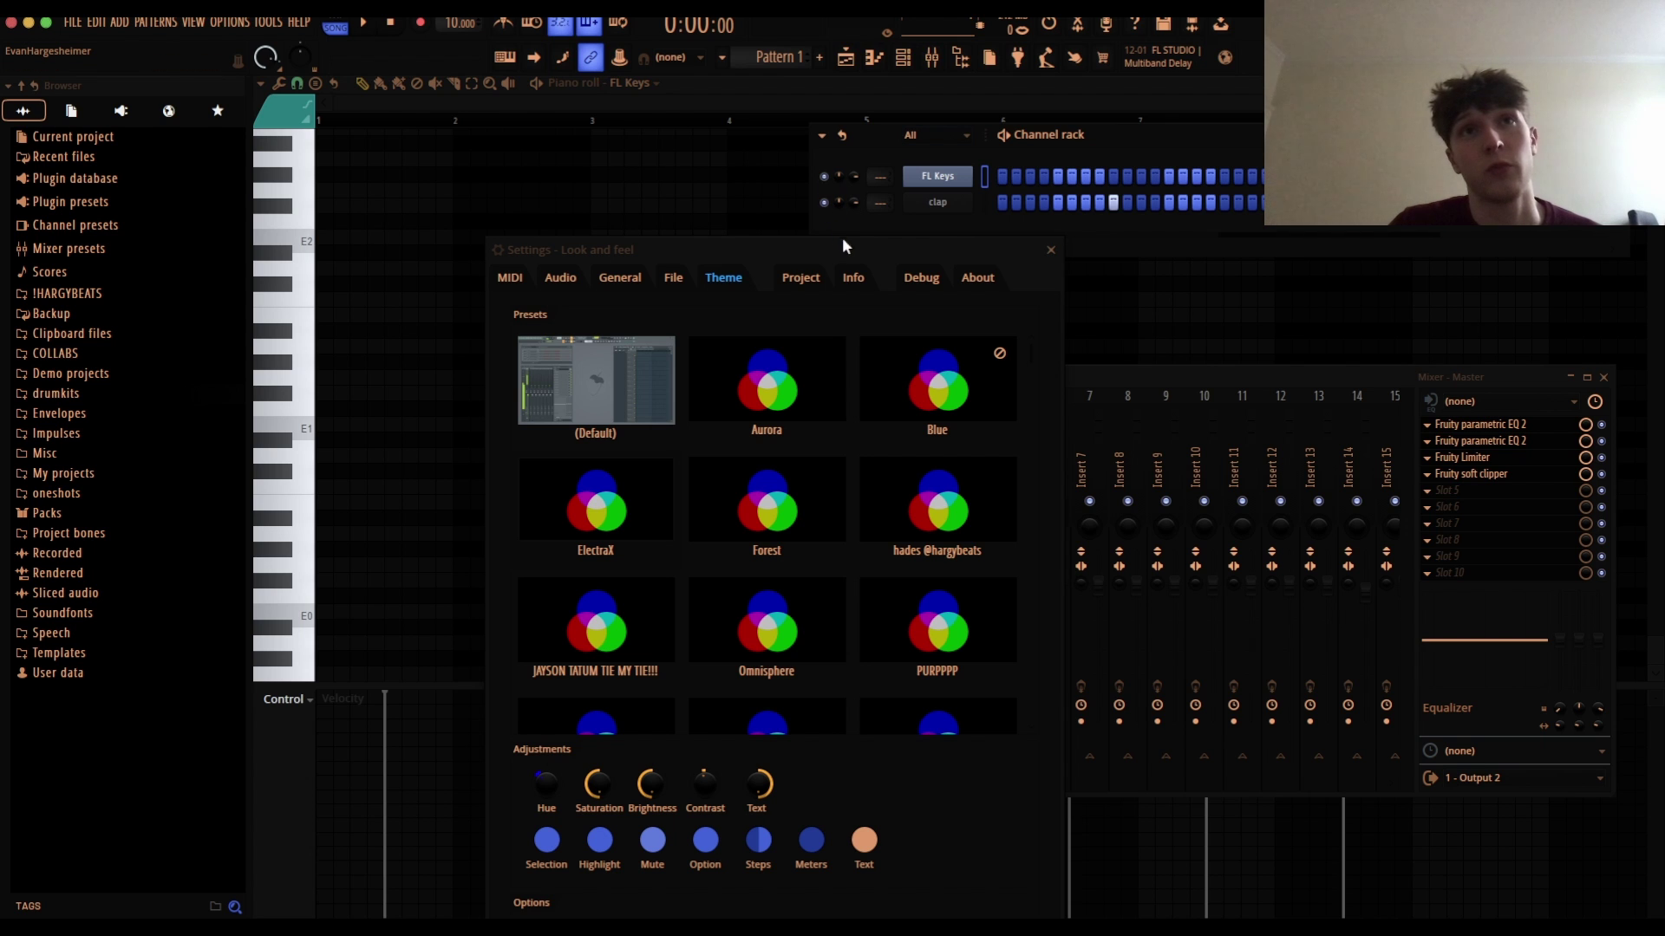
pyautogui.moveTo(841, 250); pyautogui.dragTo(461, 396)
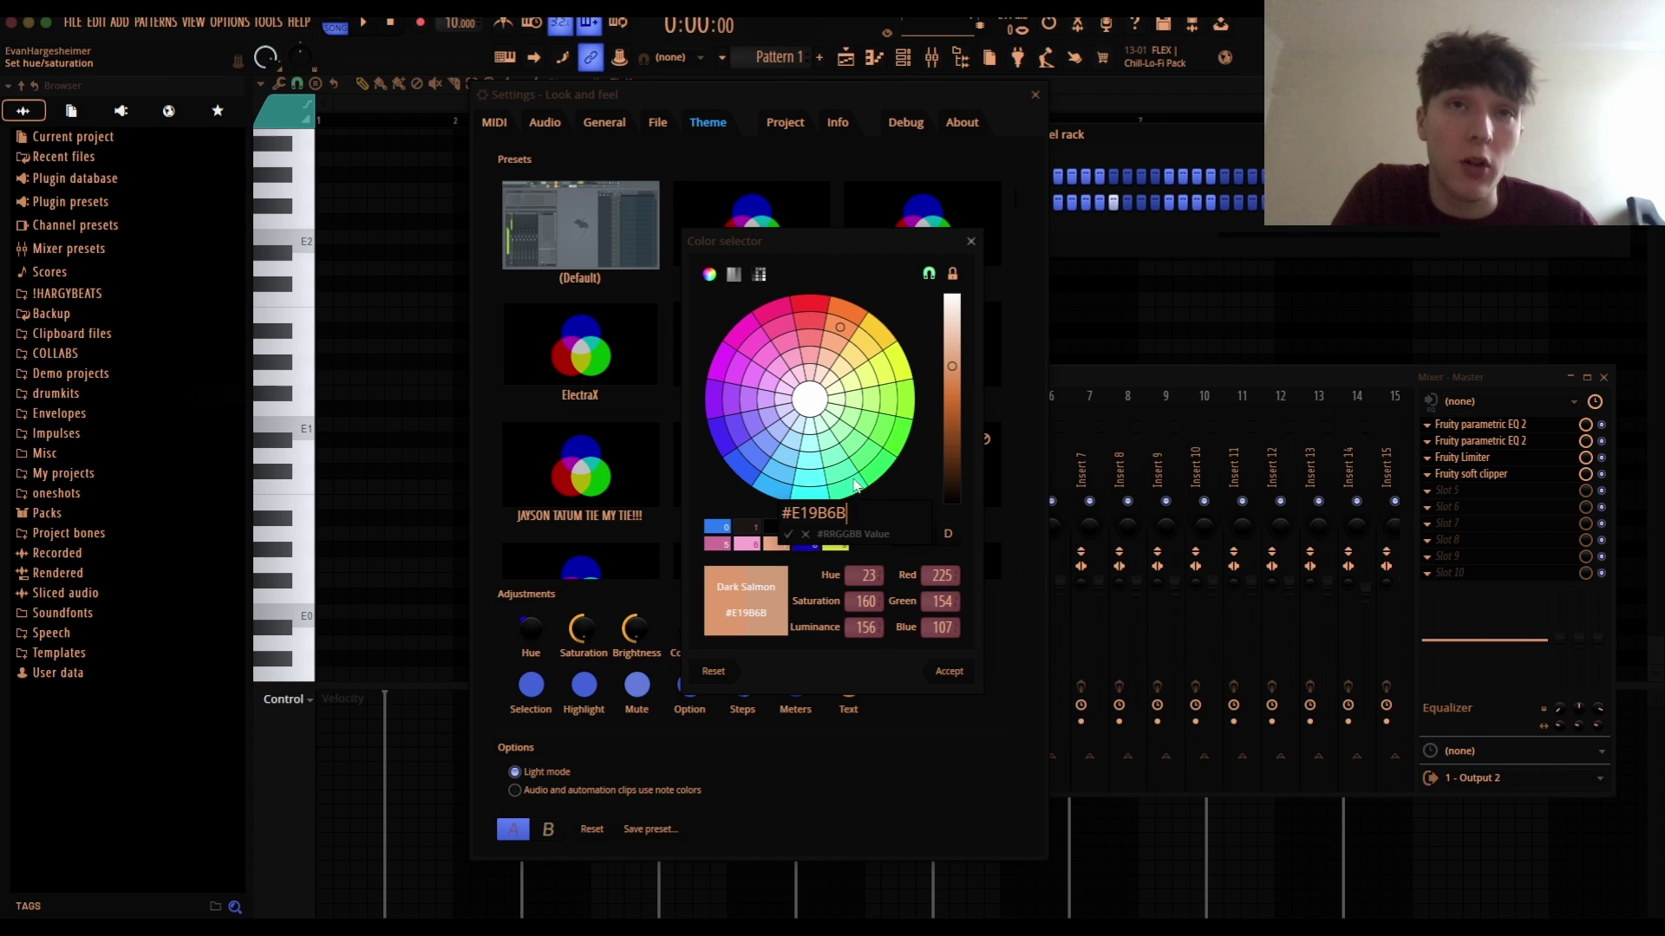
pyautogui.click(927, 503)
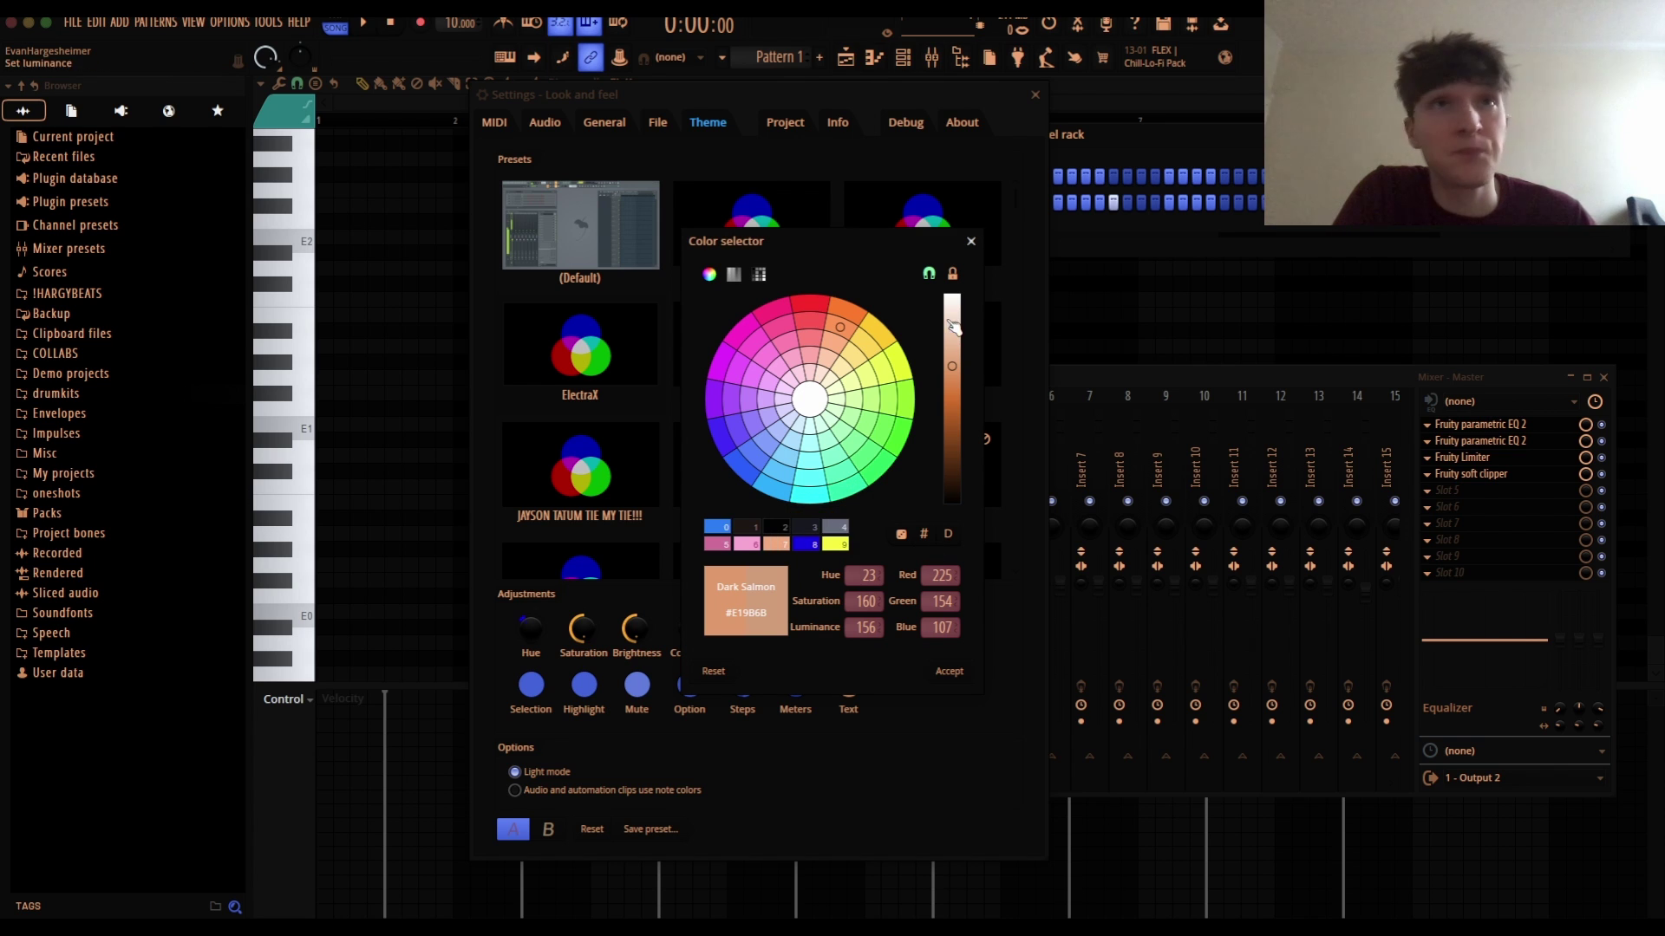
pyautogui.click(970, 241)
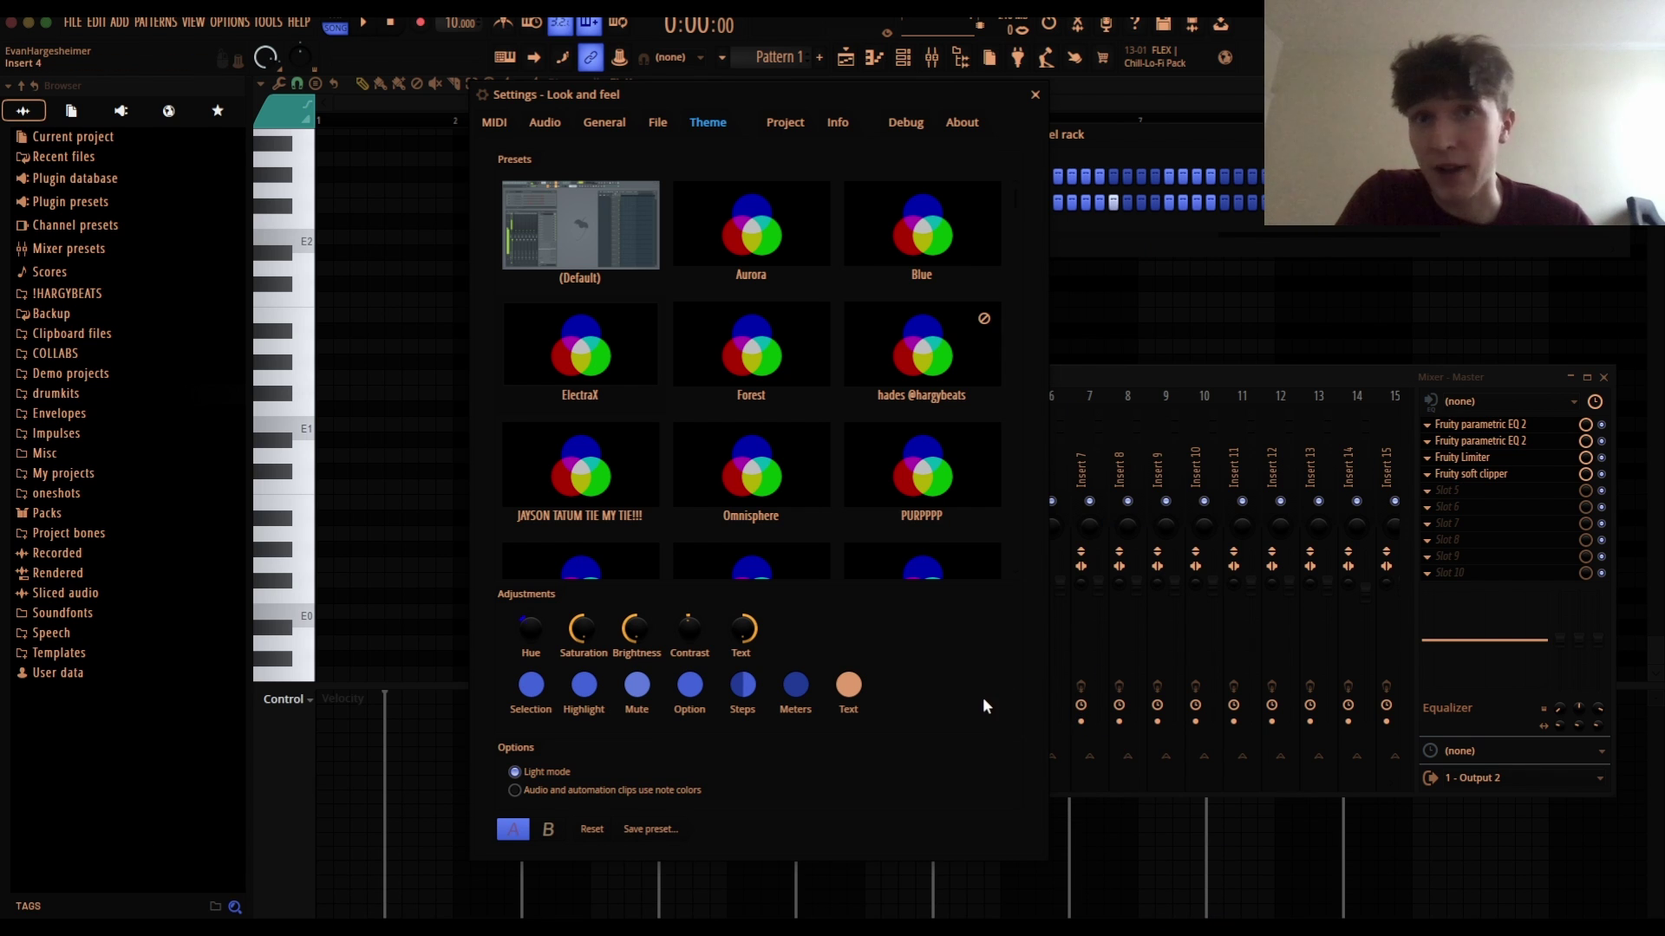
# Step: Launch Digital Color Meter, position its window beside FL Studio, and show Mission Control
pyautogui.moveTo(1045, 906)
pyautogui.click(1478, 903)
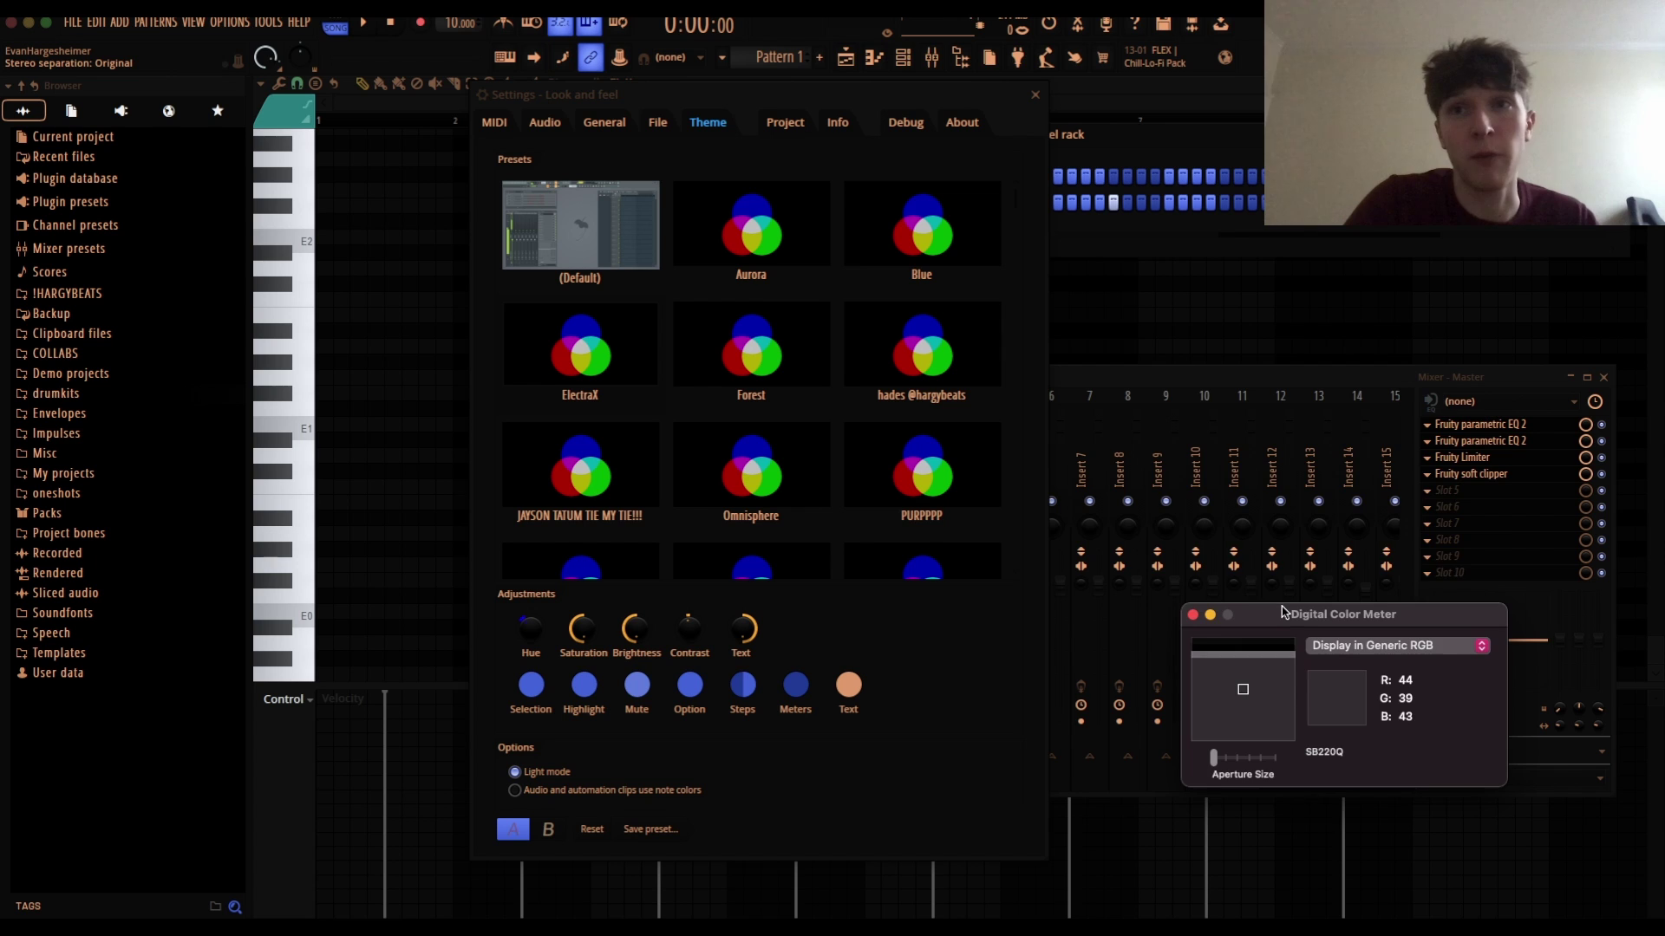
pyautogui.moveTo(1283, 614); pyautogui.dragTo(1239, 398)
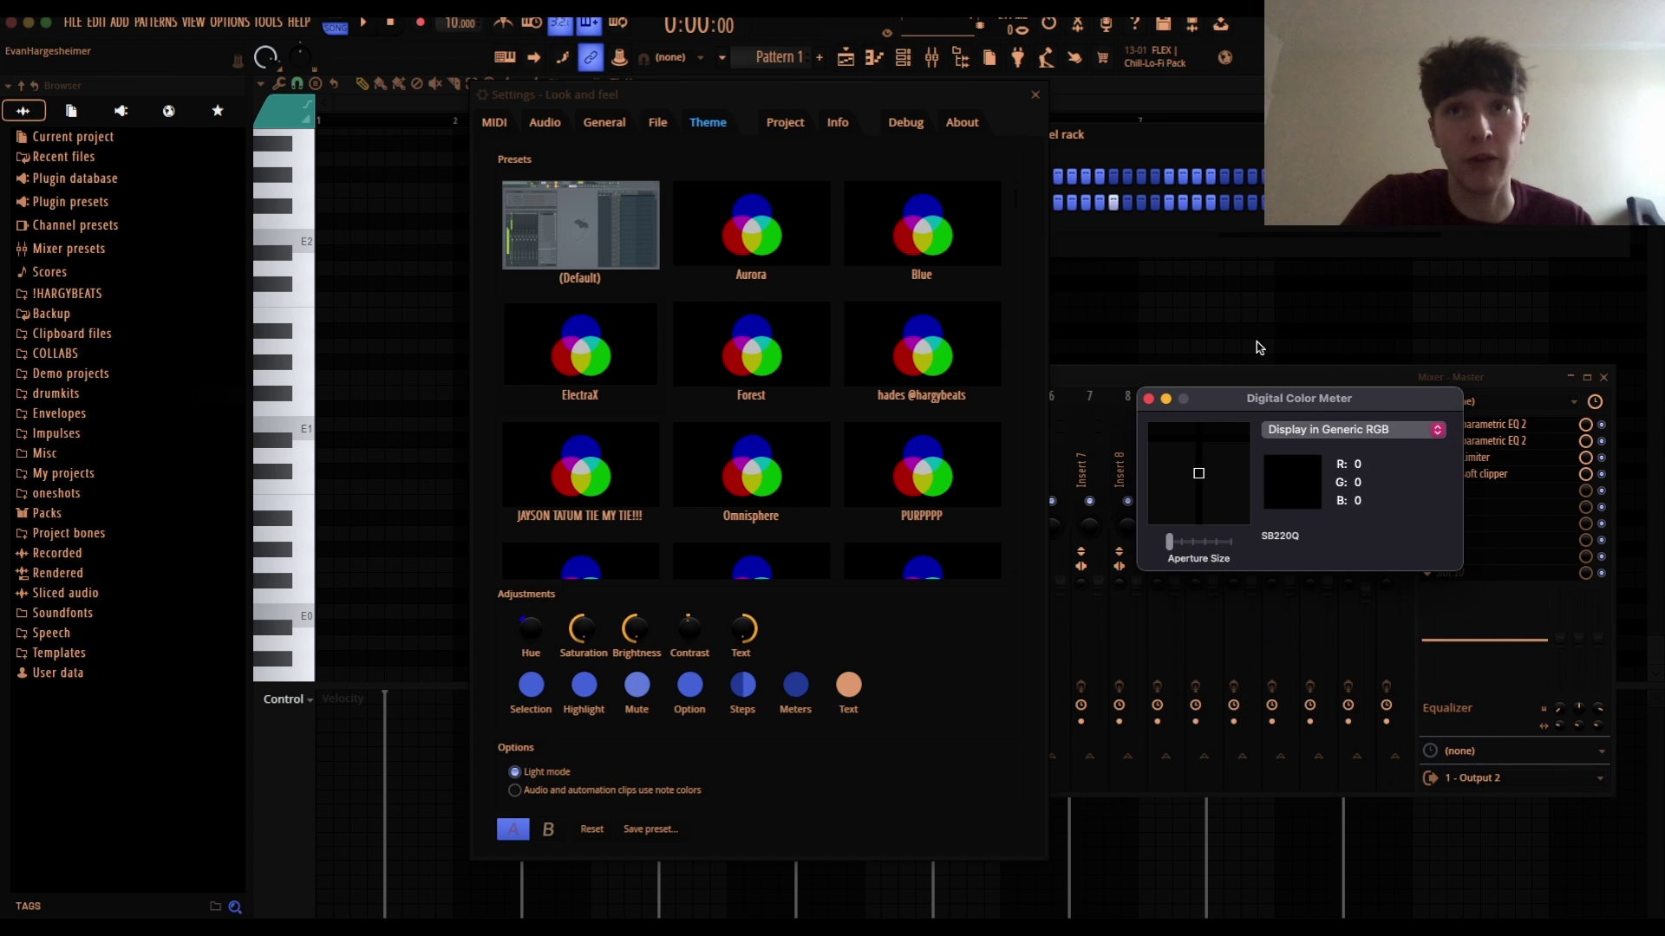
pyautogui.moveTo(1201, 411); pyautogui.dragTo(1185, 459)
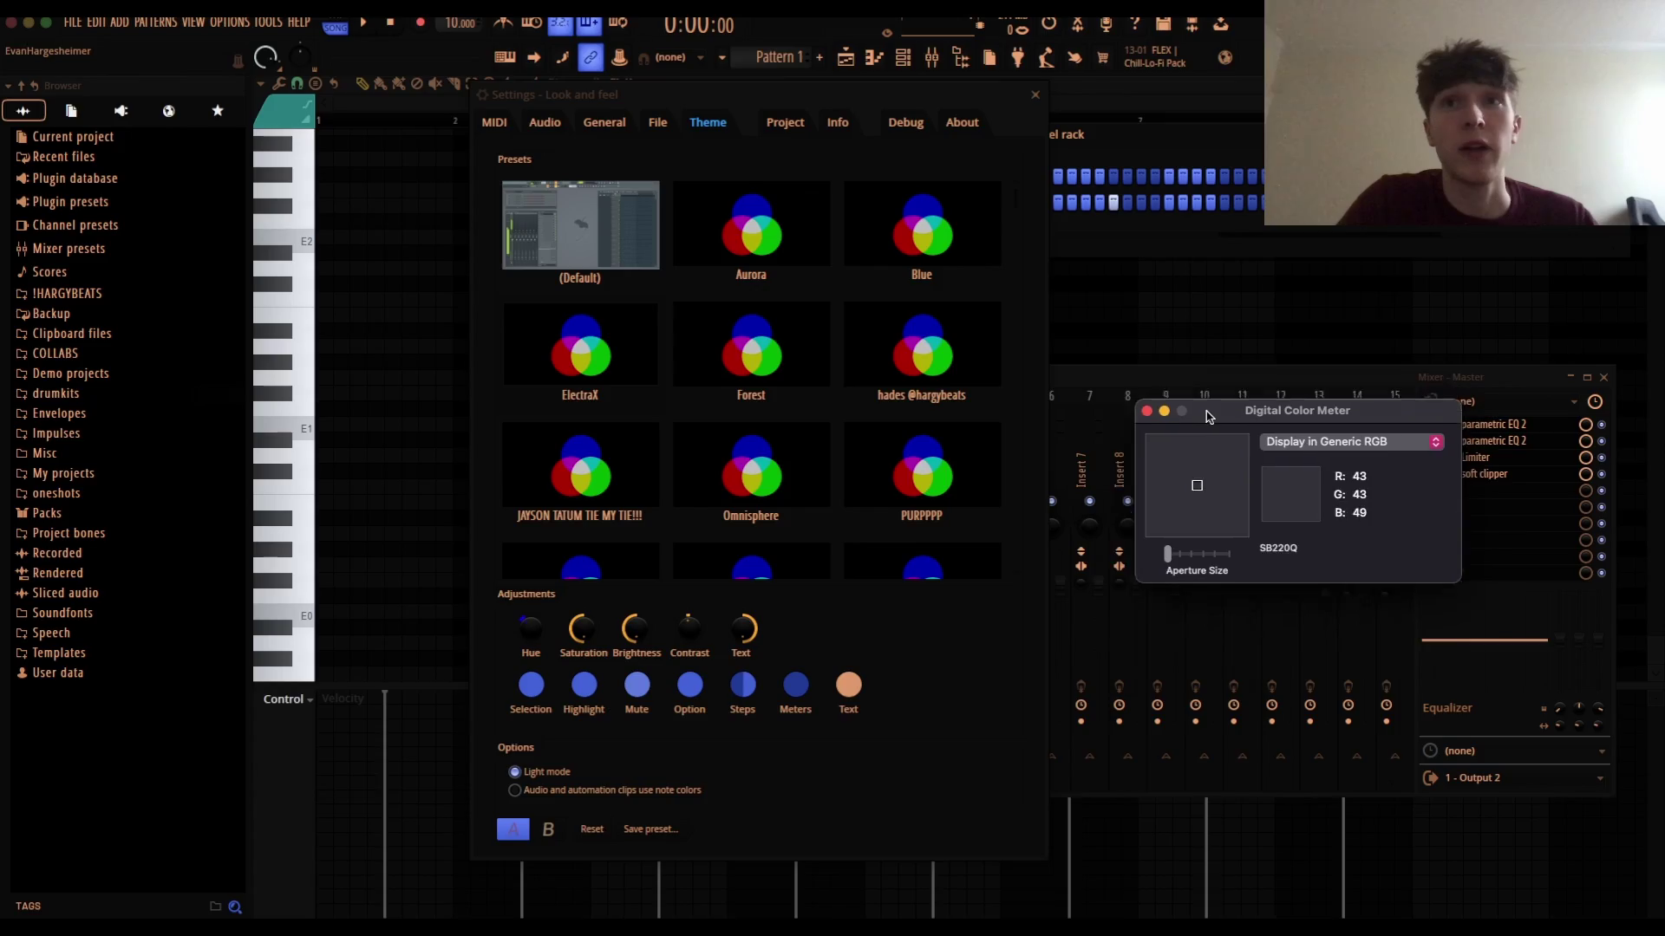
pyautogui.hotkey('ctrl', 'Up')
pyautogui.moveTo(612, 93)
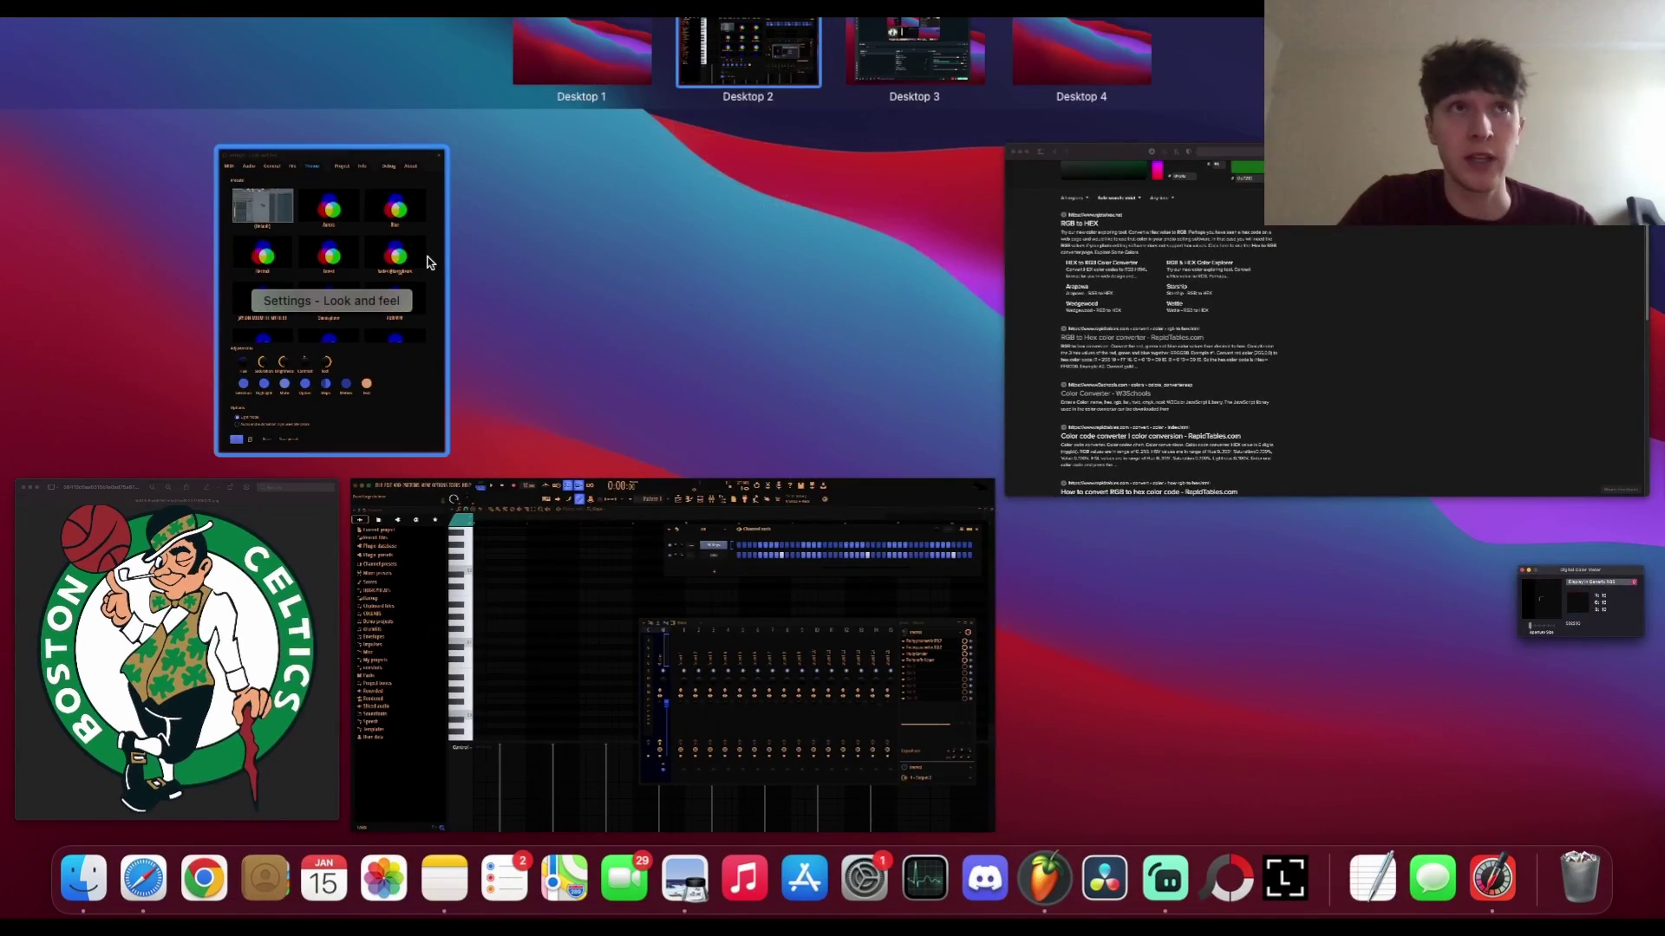
# Step: Bring up the Celtics logo in Preview and read its green as R 15, G 114, B 56
pyautogui.click(288, 586)
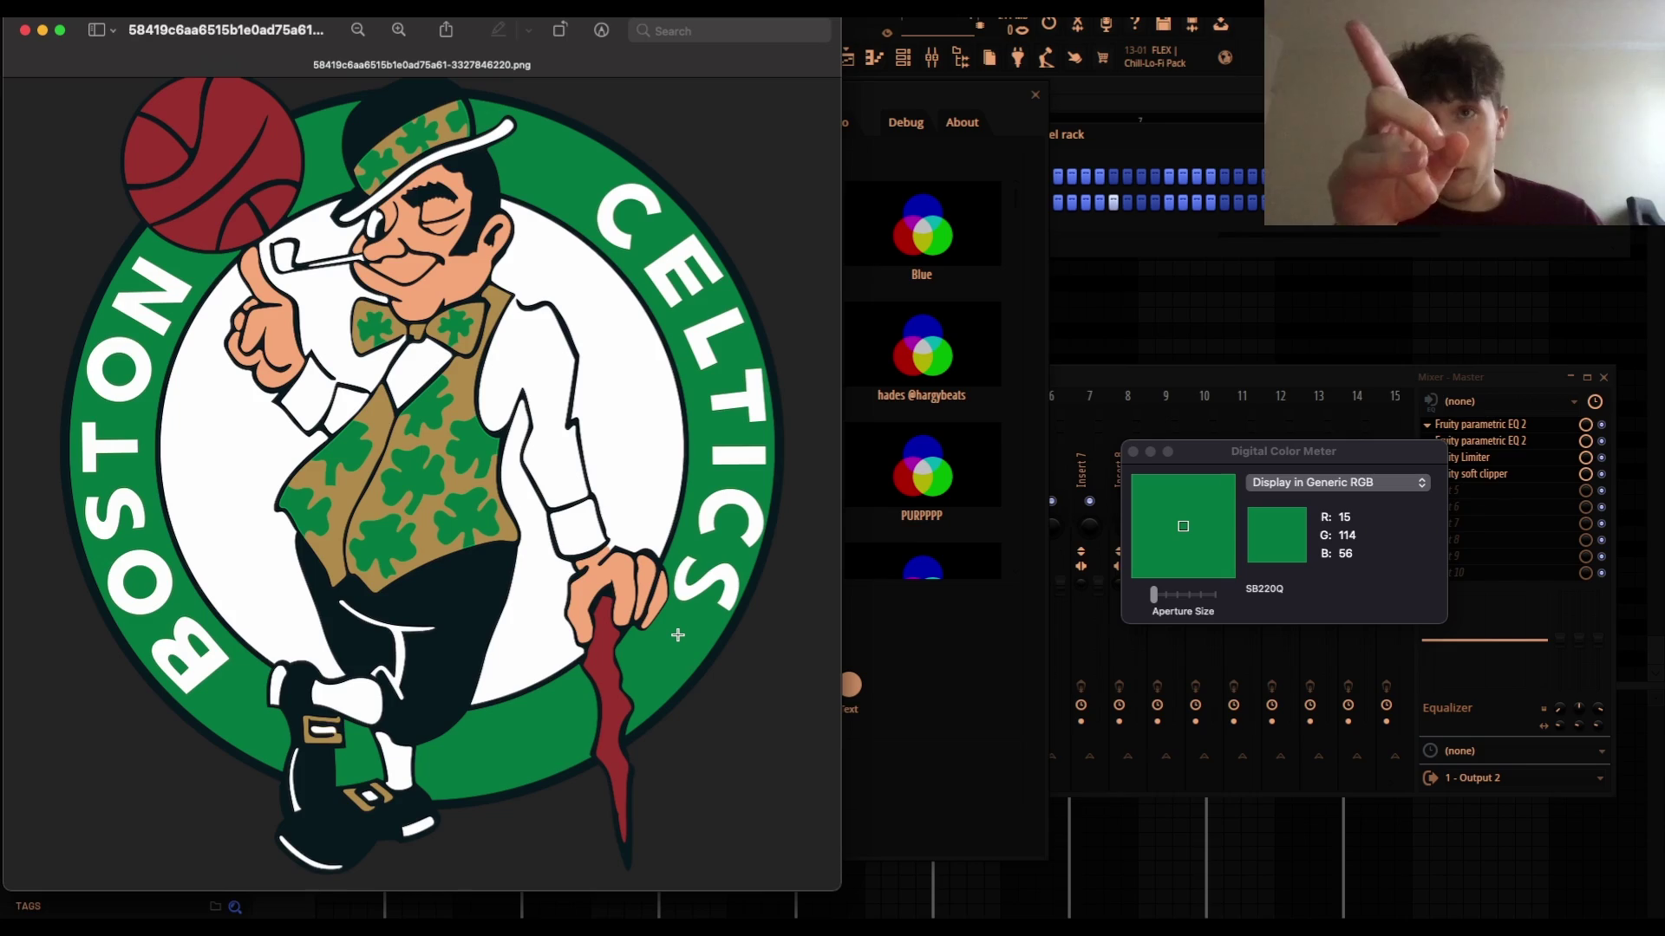
pyautogui.hotkey('ctrl', 'Up')
# Step: In Safari's 'rgb to hex color' search answer, select the hex value 0f7242
pyautogui.click(1110, 322)
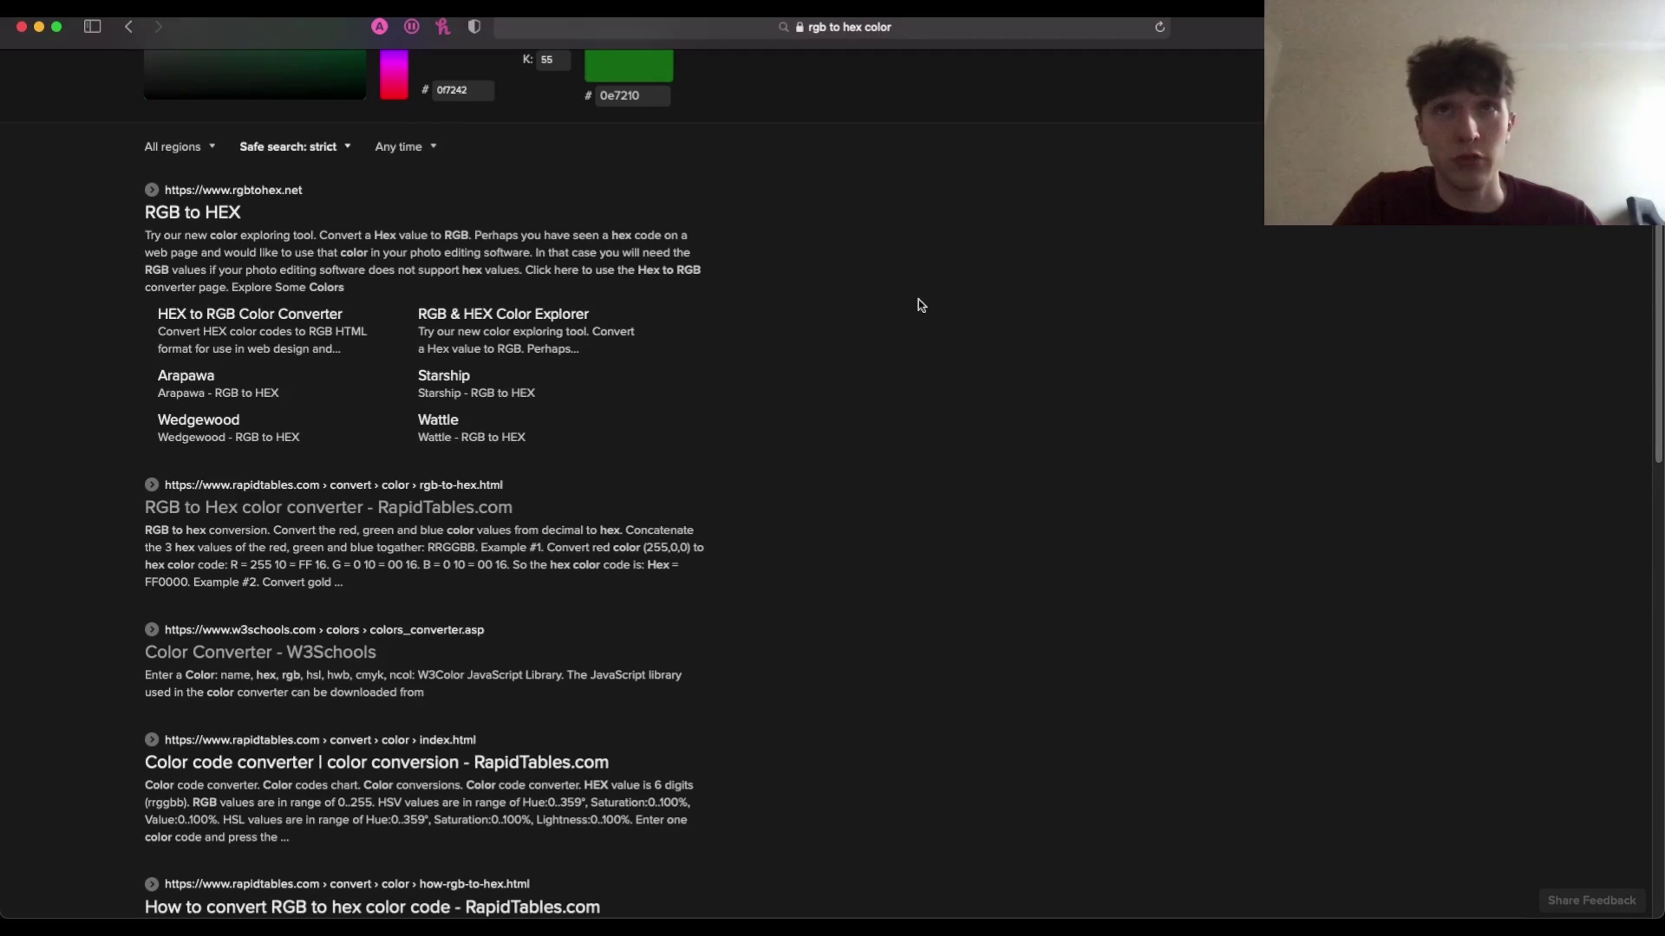
pyautogui.scroll(5, 695, 335)
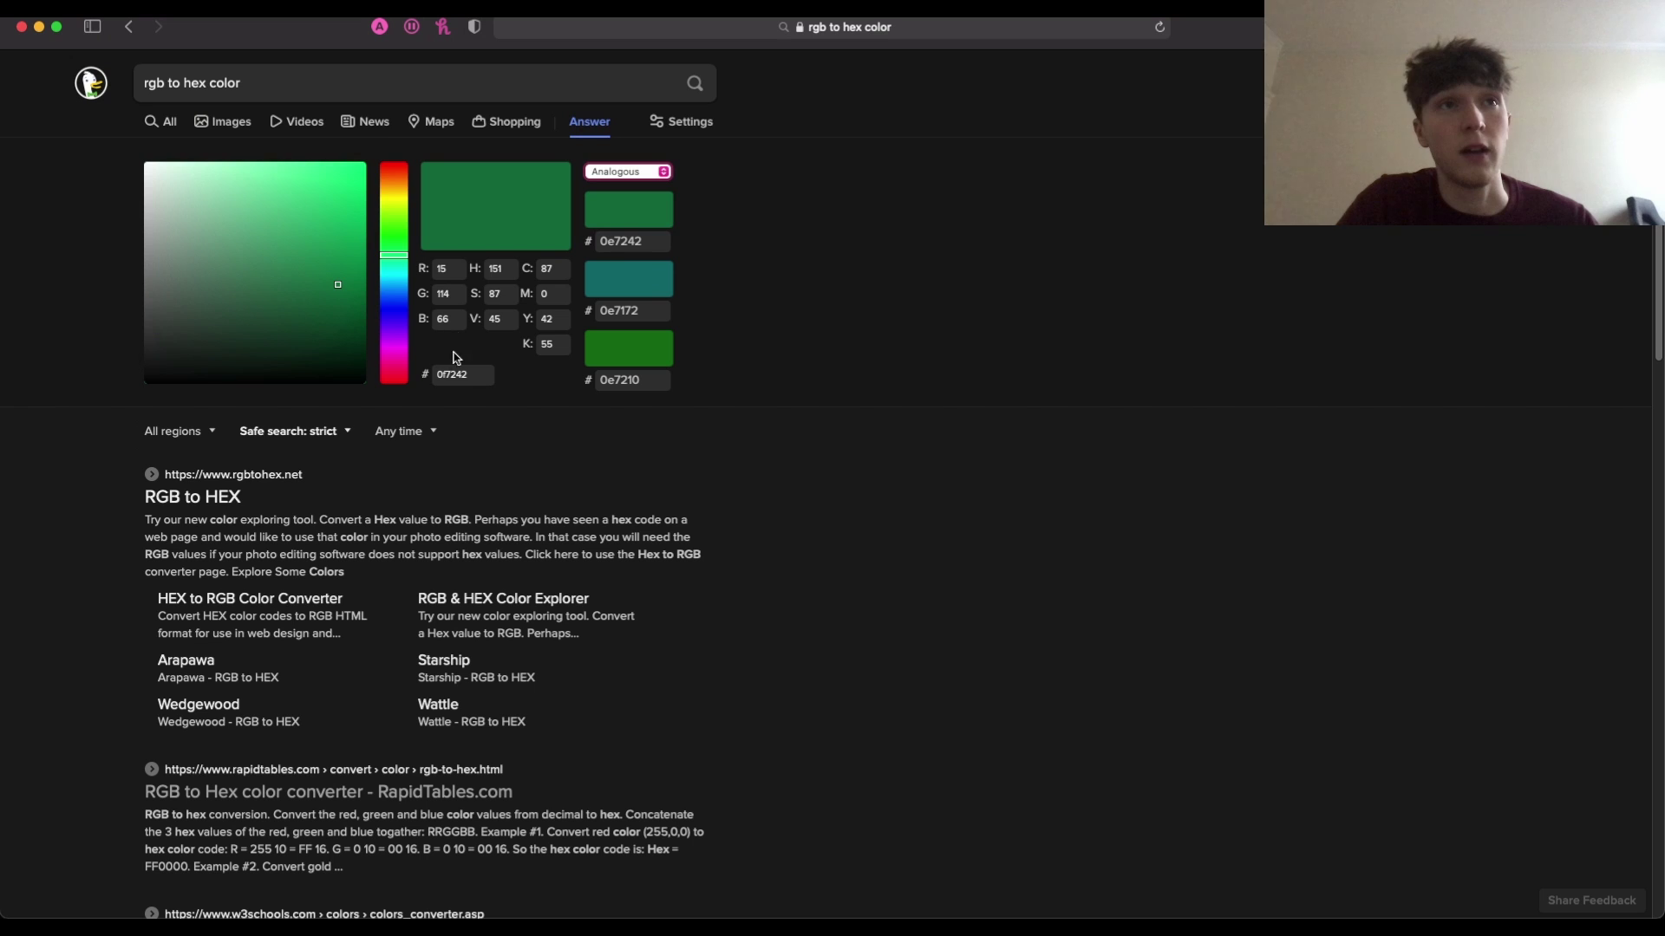
pyautogui.scroll(-1, 199, 503)
pyautogui.scroll(-5, 230, 544)
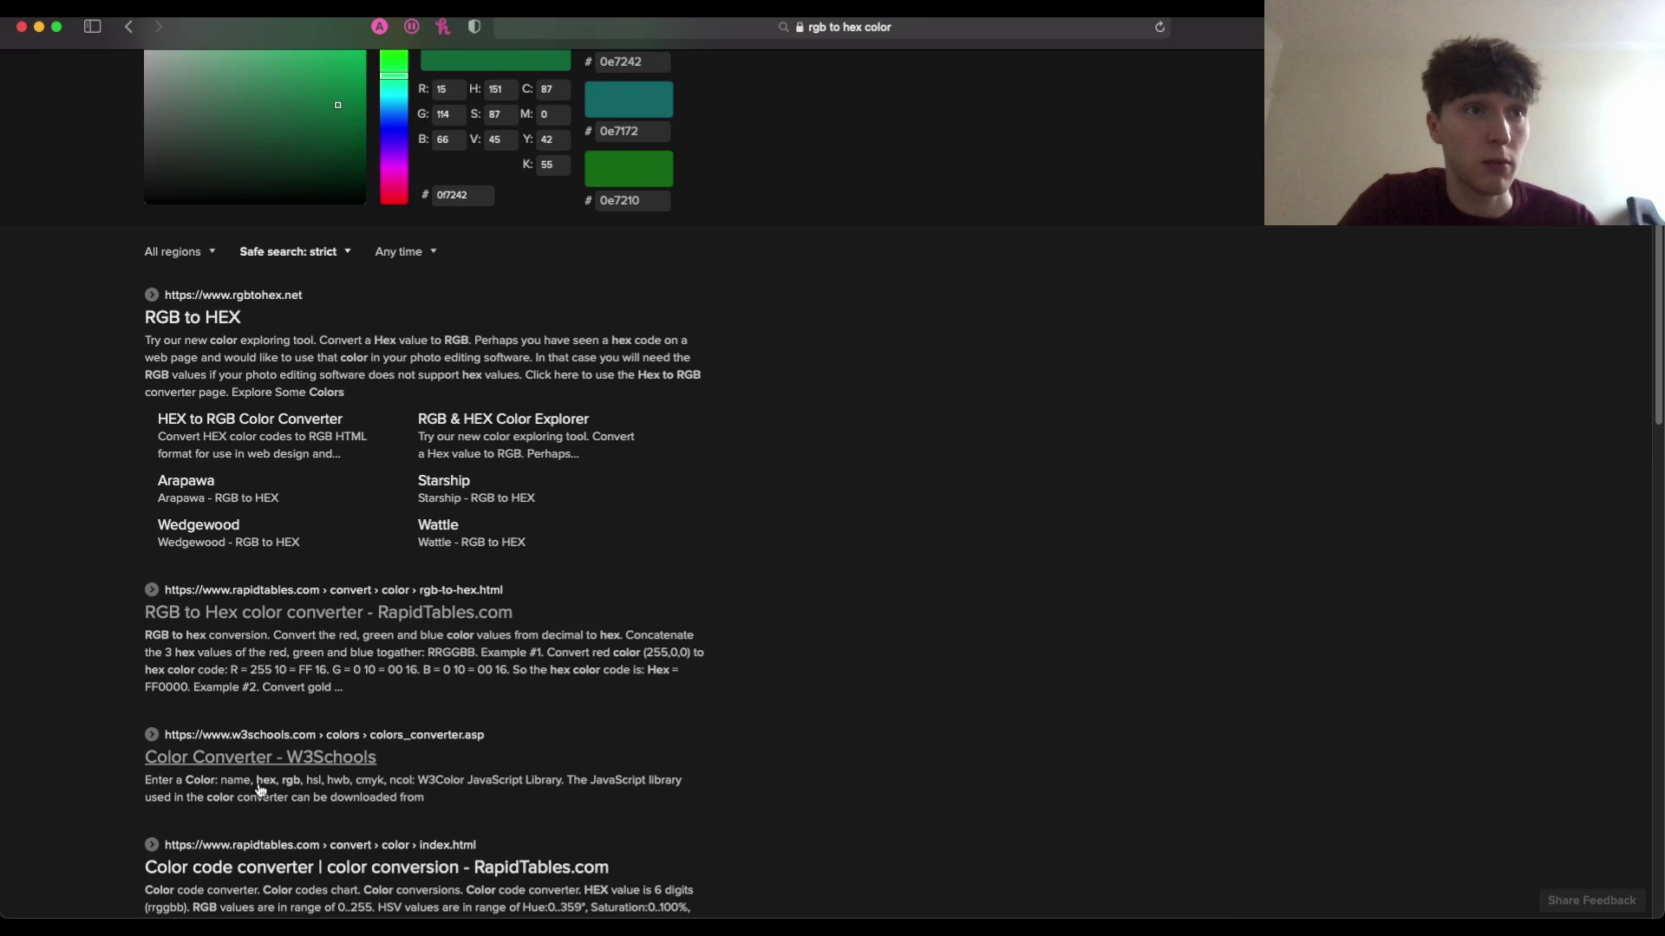
pyautogui.scroll(5, 433, 260)
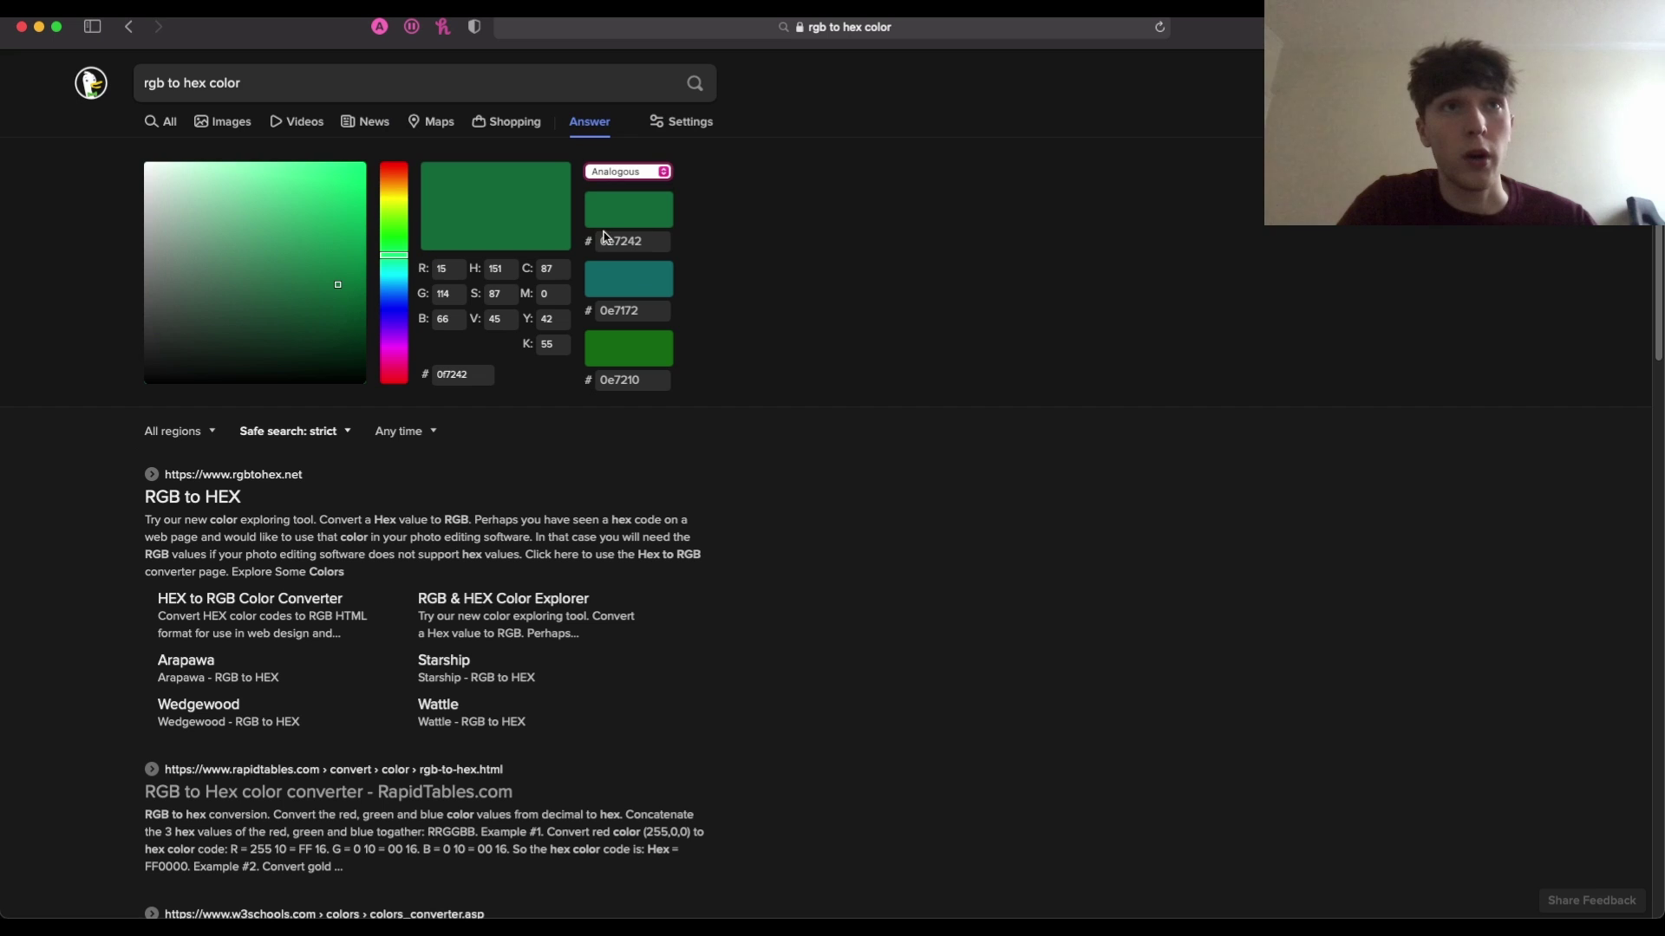
pyautogui.moveTo(484, 374); pyautogui.dragTo(401, 374)
# Step: Enter hex 0F7242 (Sea Green) for the Text colour in FL Studio's colour selector, then close it
pyautogui.hotkey('ctrl', 'Up')
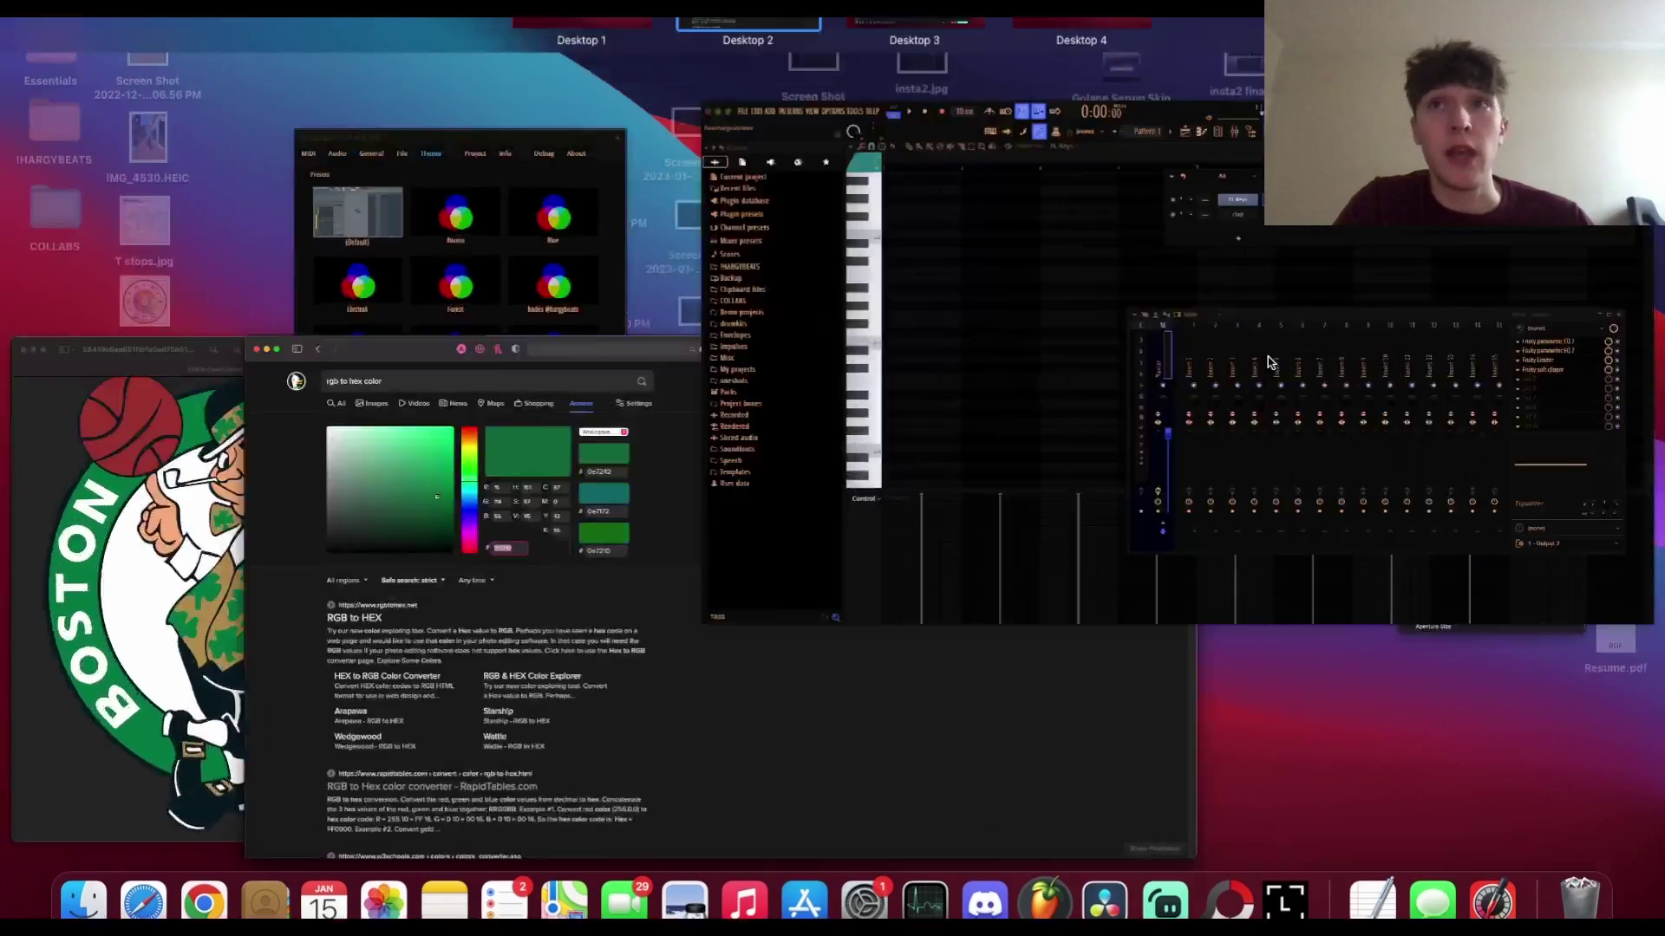
pyautogui.click(1267, 363)
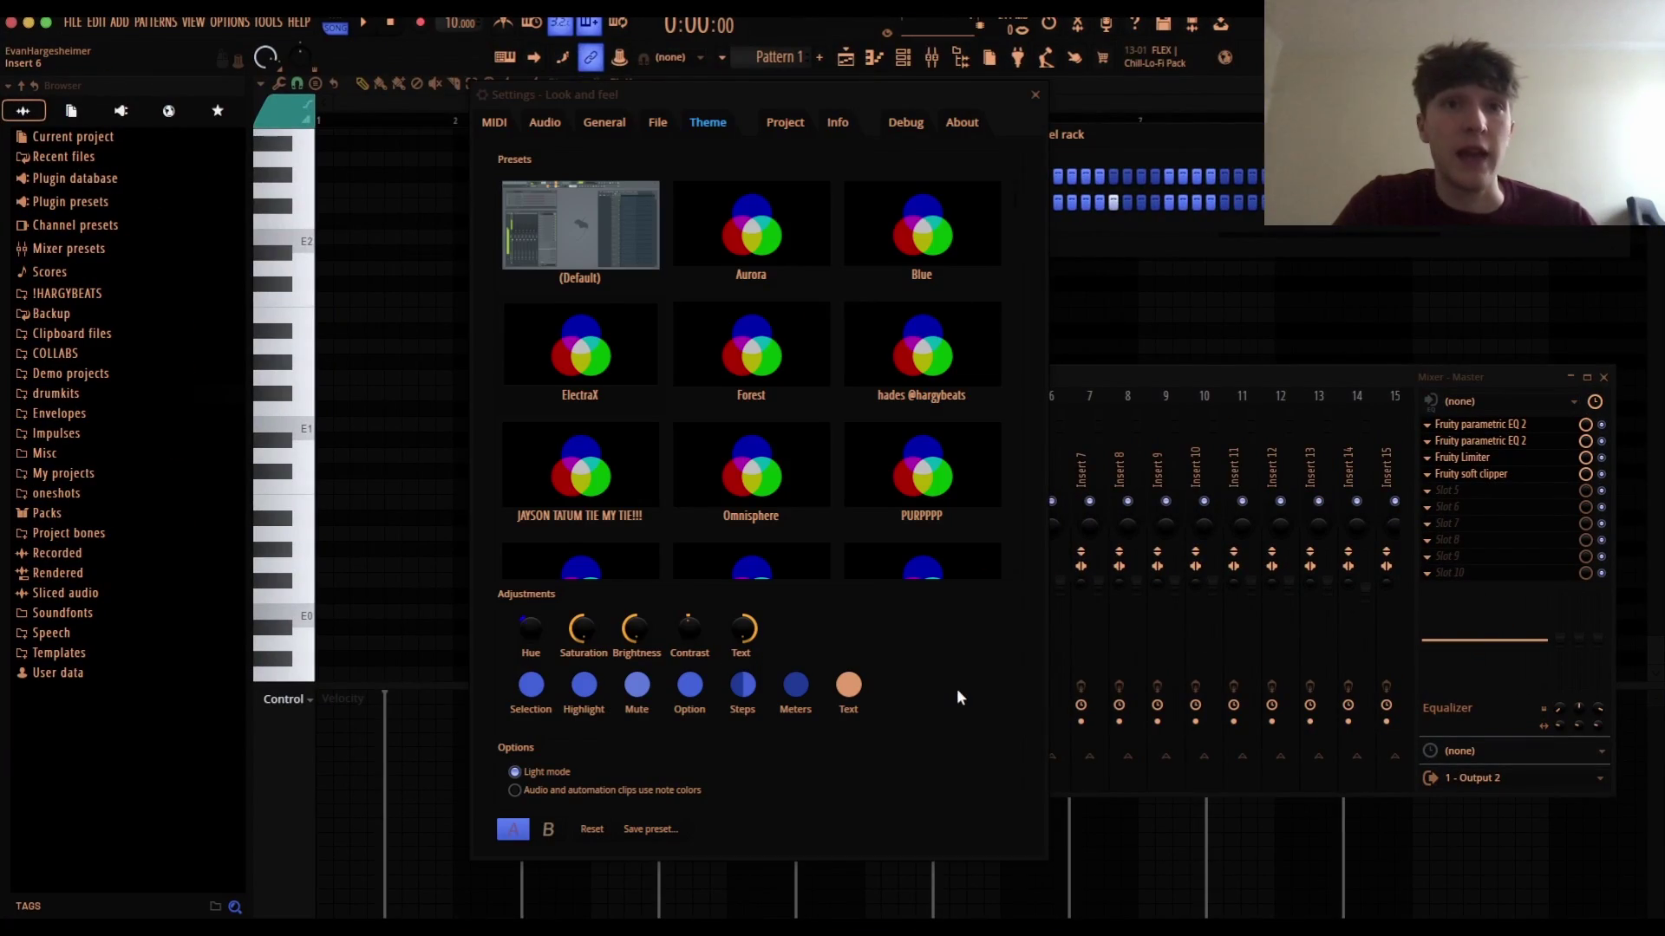
pyautogui.click(848, 685)
pyautogui.click(840, 533)
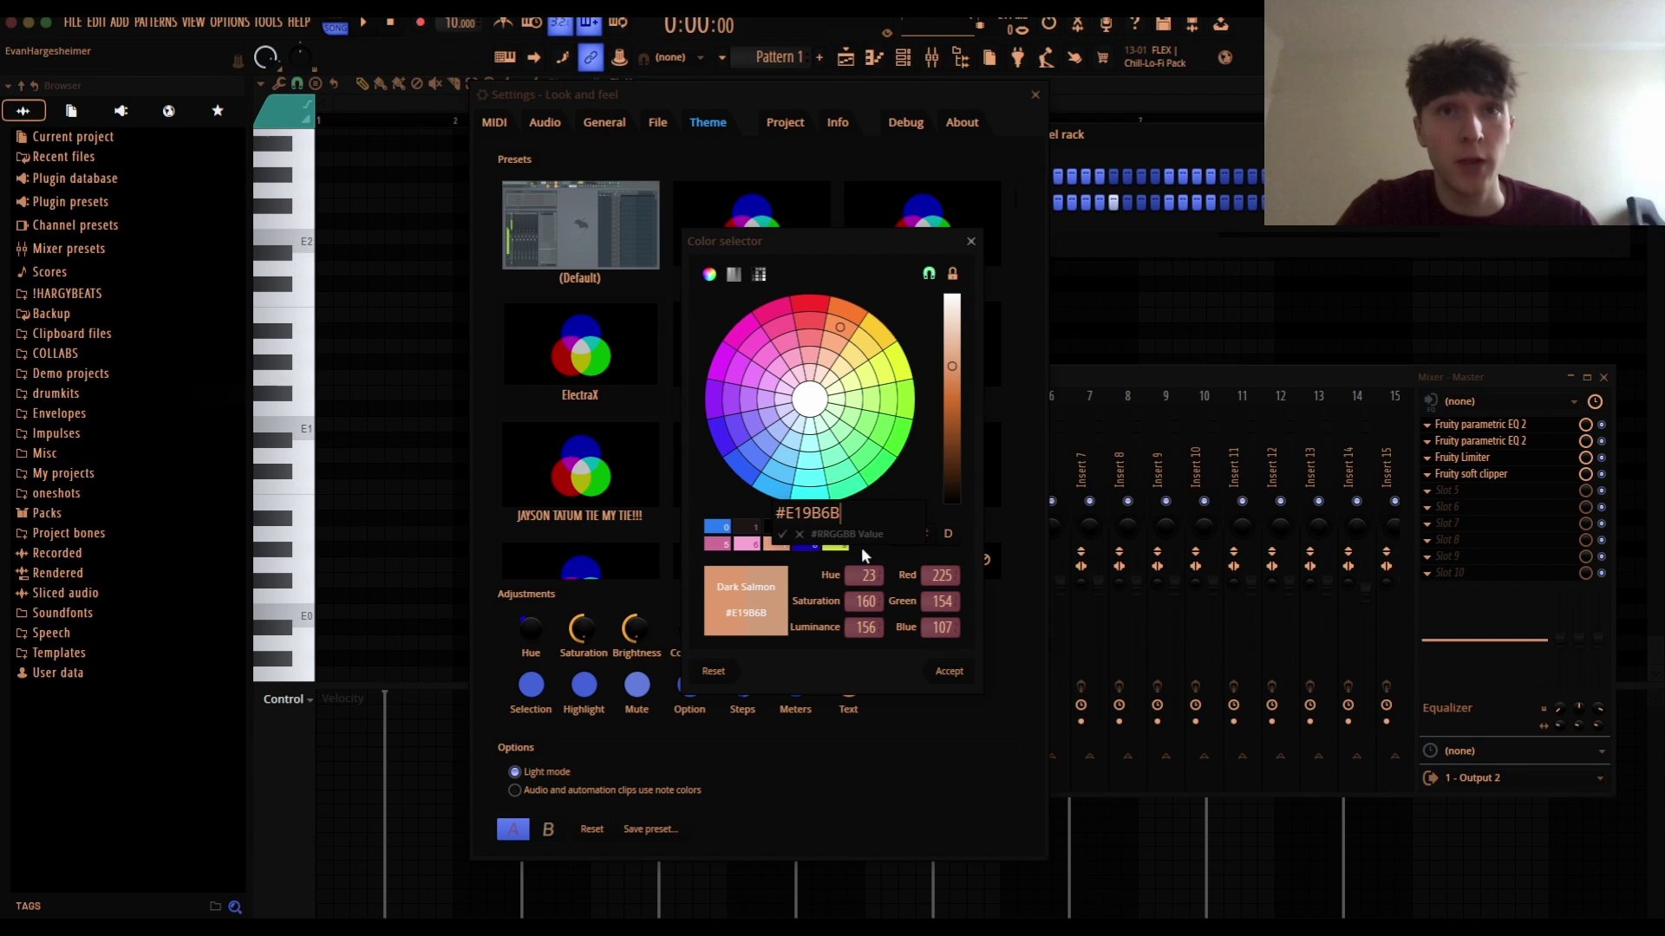
pyautogui.press('BackSpace')
pyautogui.press('BackSpace')
pyautogui.press('BackSpace')
pyautogui.press('BackSpace')
pyautogui.press('BackSpace')
pyautogui.press('BackSpace')
pyautogui.press('BackSpace')
pyautogui.write('0F7242')
pyautogui.press('Return')
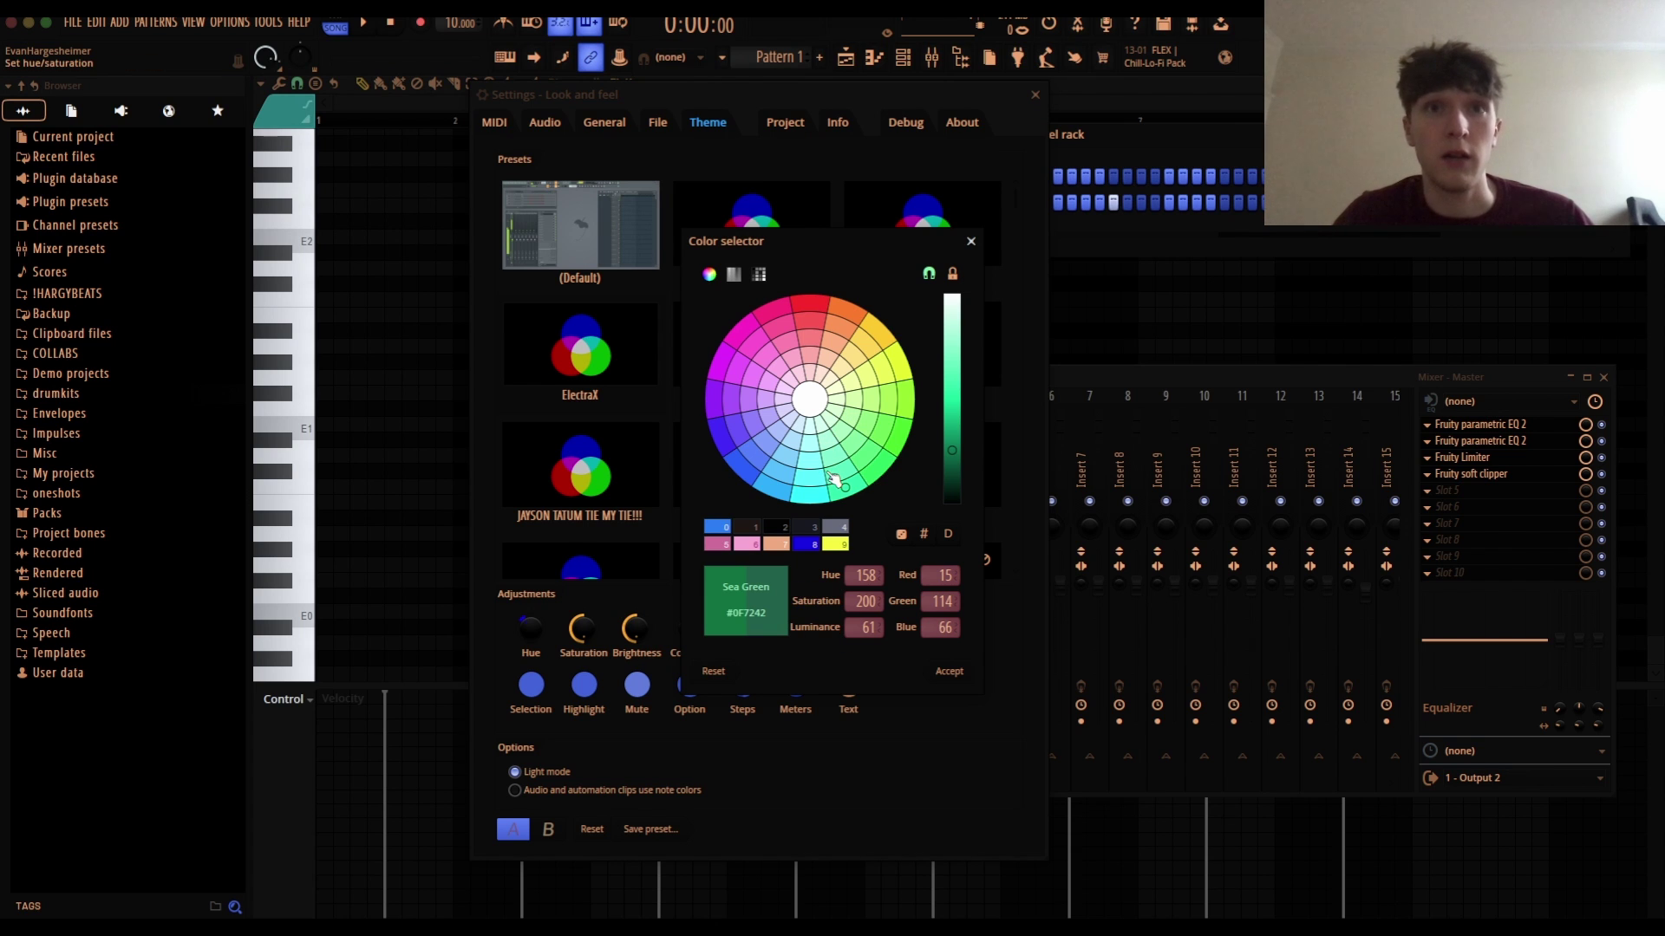
pyautogui.click(971, 241)
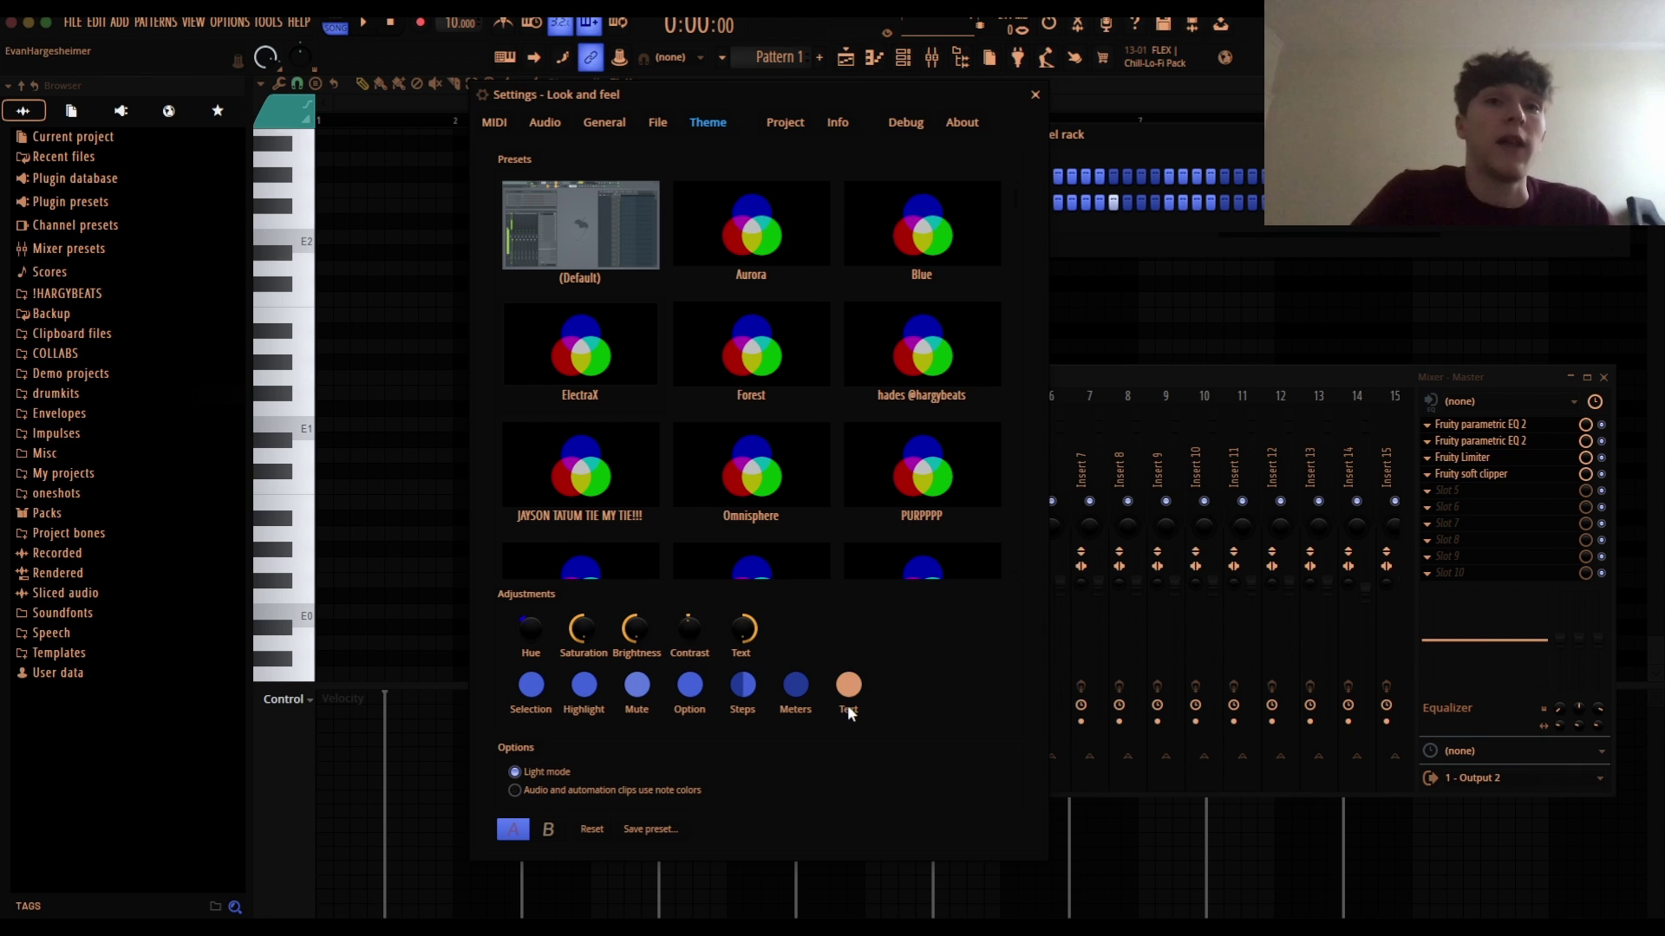
pyautogui.click(848, 685)
pyautogui.click(966, 246)
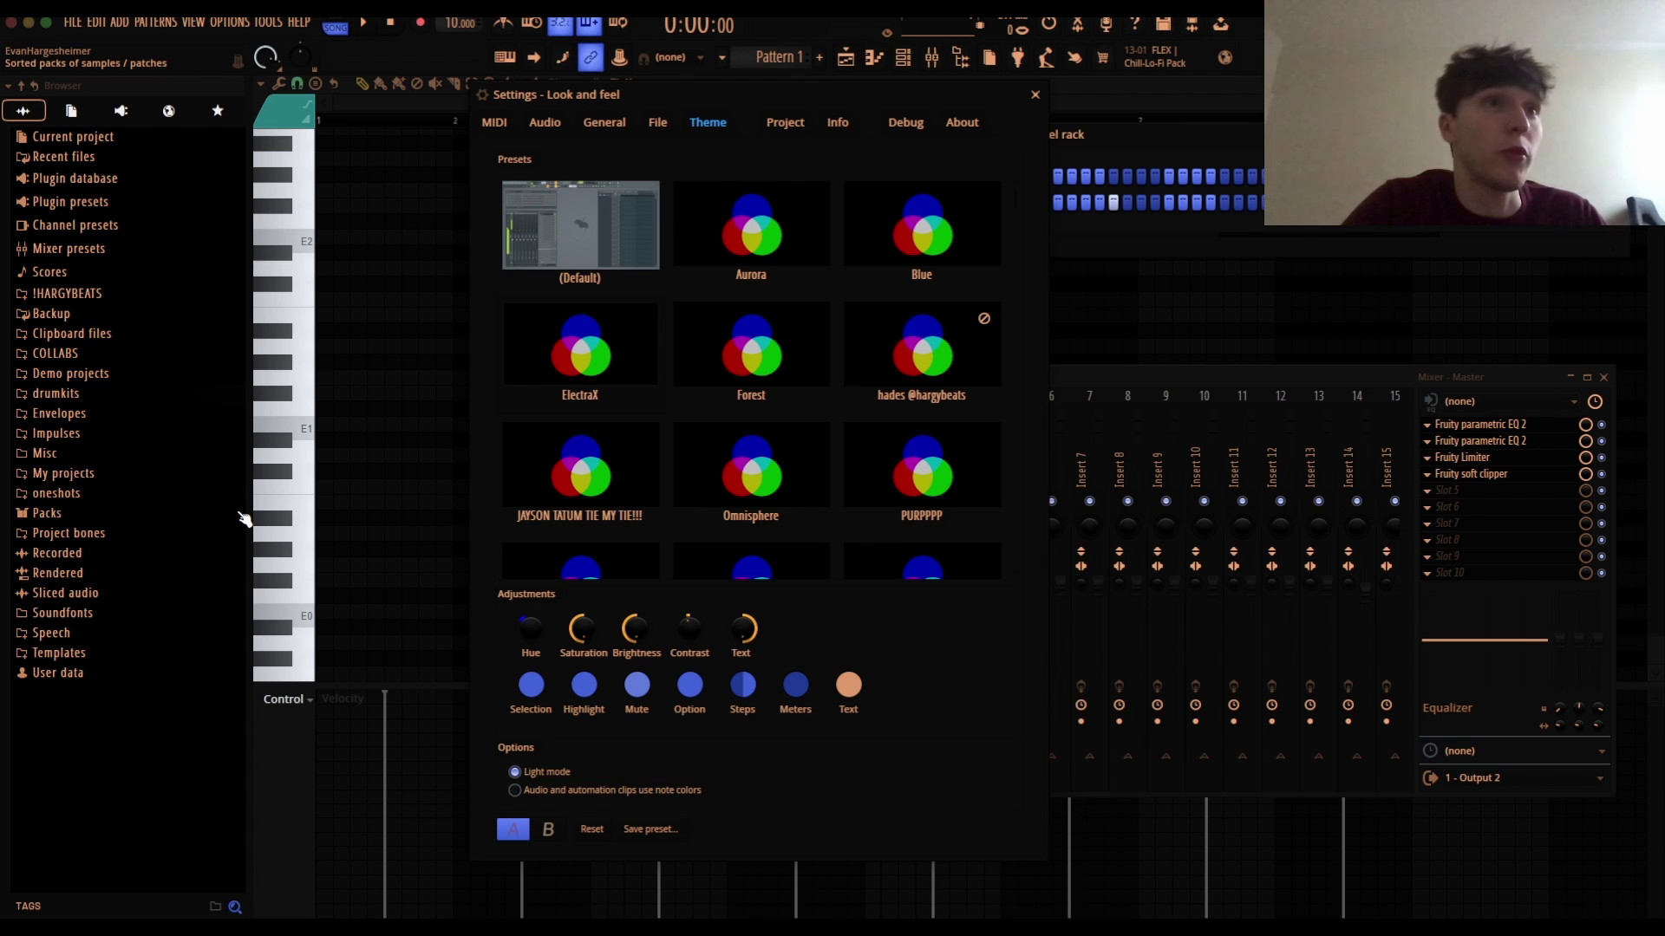
pyautogui.click(845, 683)
pyautogui.click(840, 678)
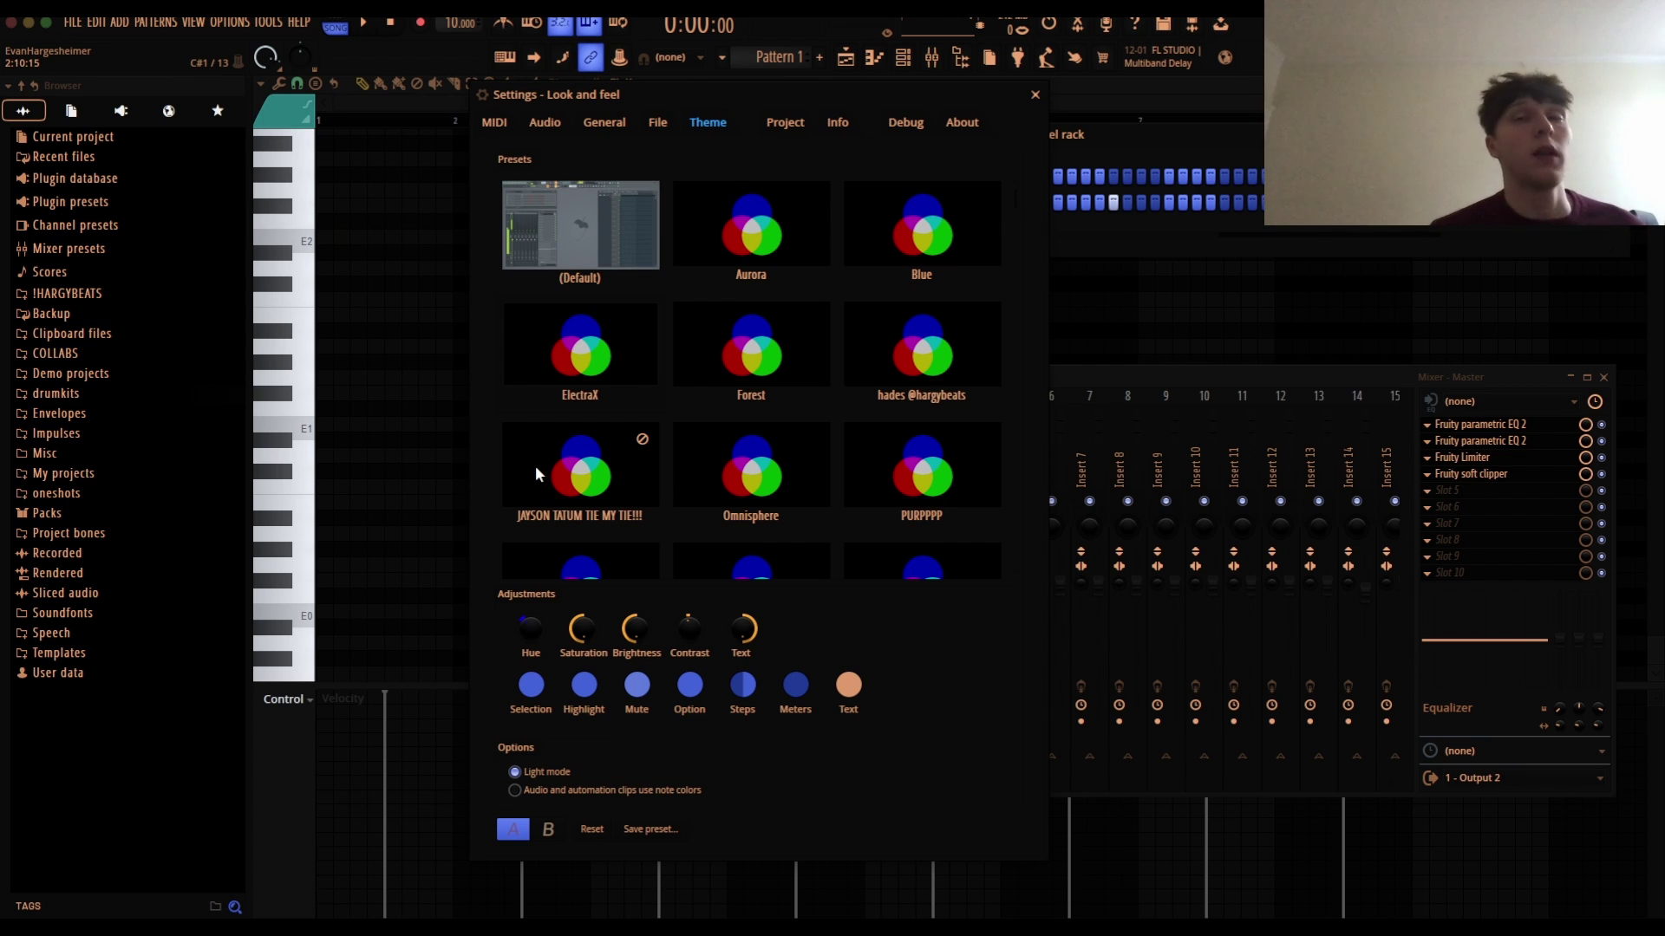
pyautogui.click(605, 123)
pyautogui.click(544, 122)
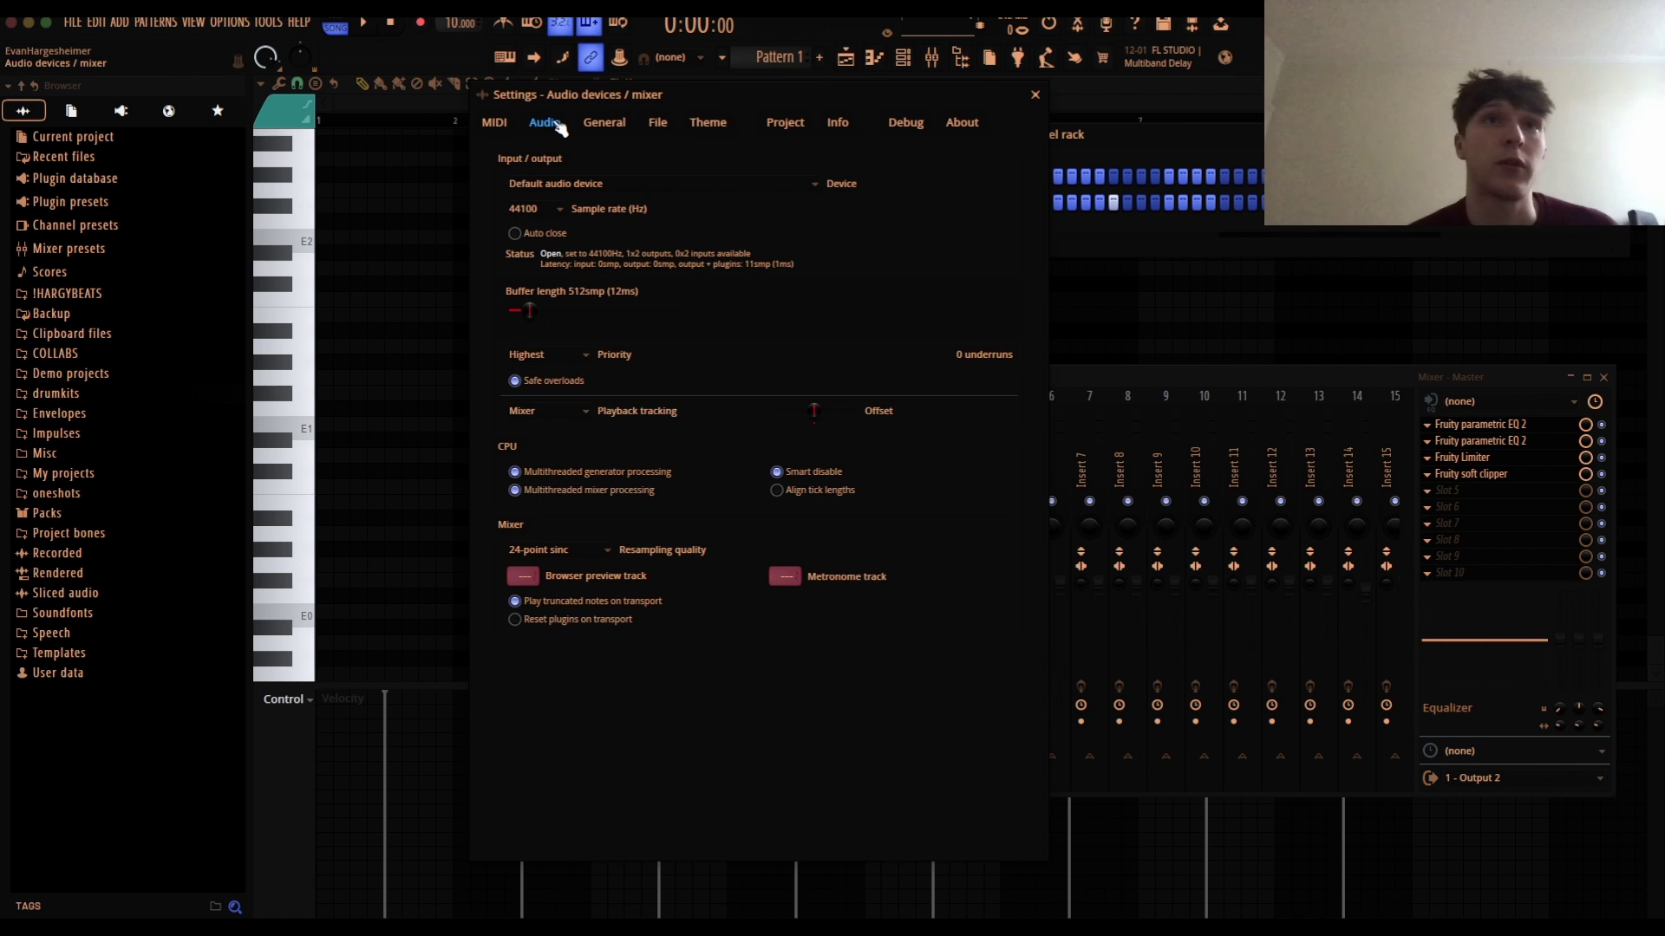
pyautogui.click(618, 125)
pyautogui.click(657, 122)
pyautogui.click(708, 122)
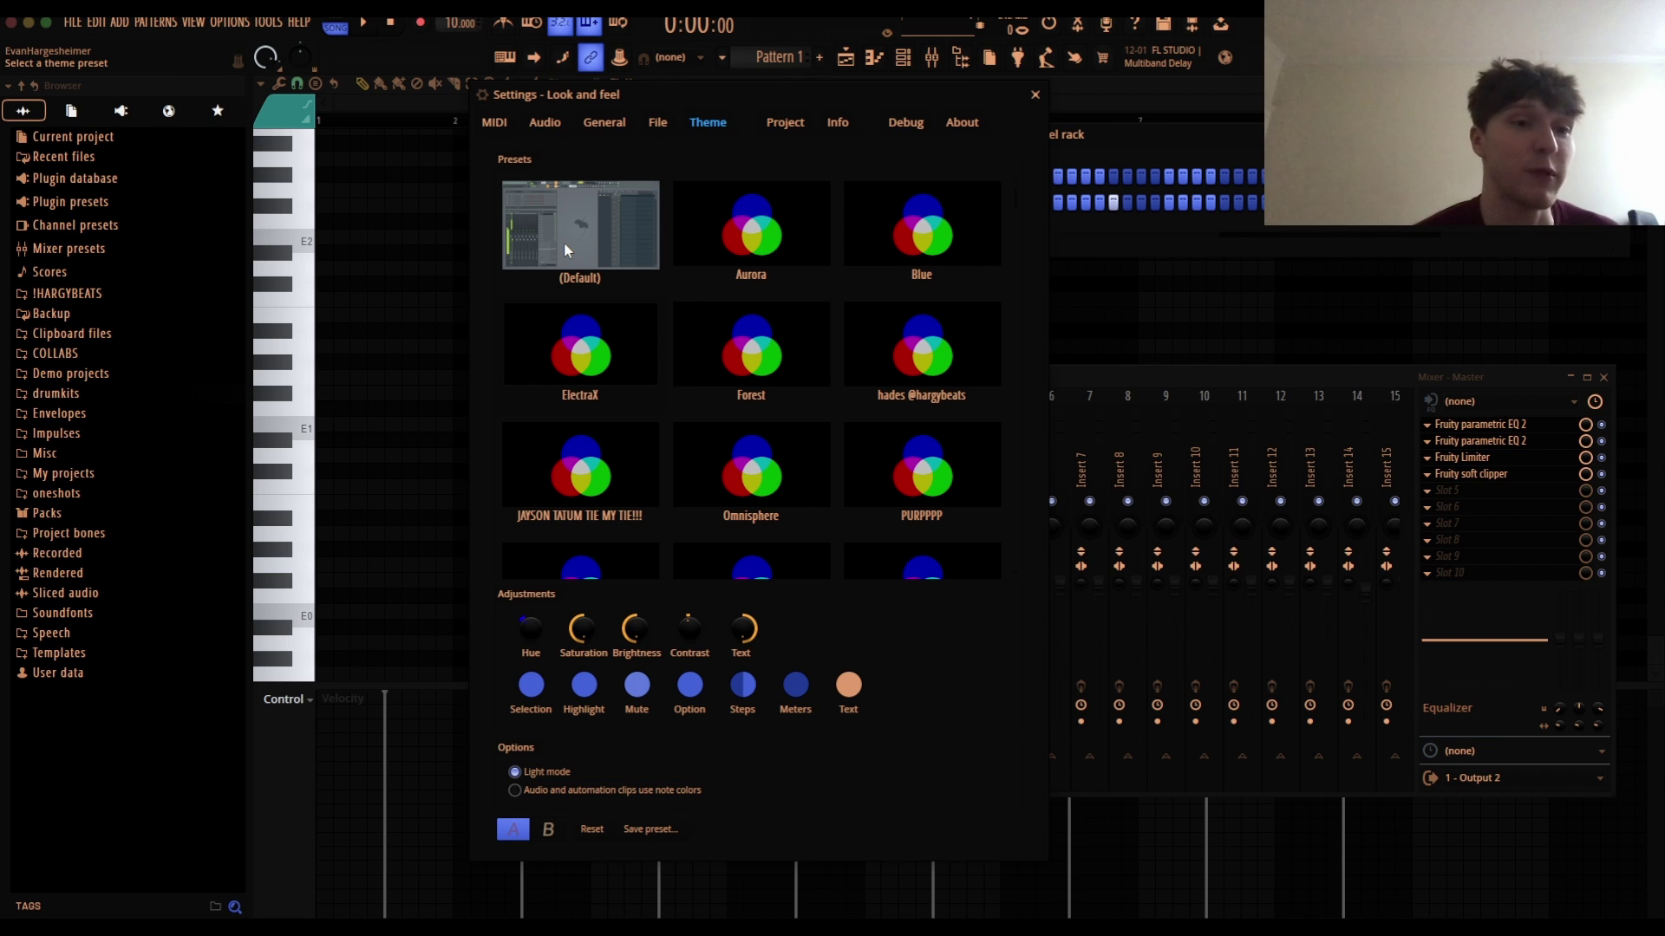
pyautogui.scroll(-2, 583, 338)
pyautogui.scroll(2, 581, 344)
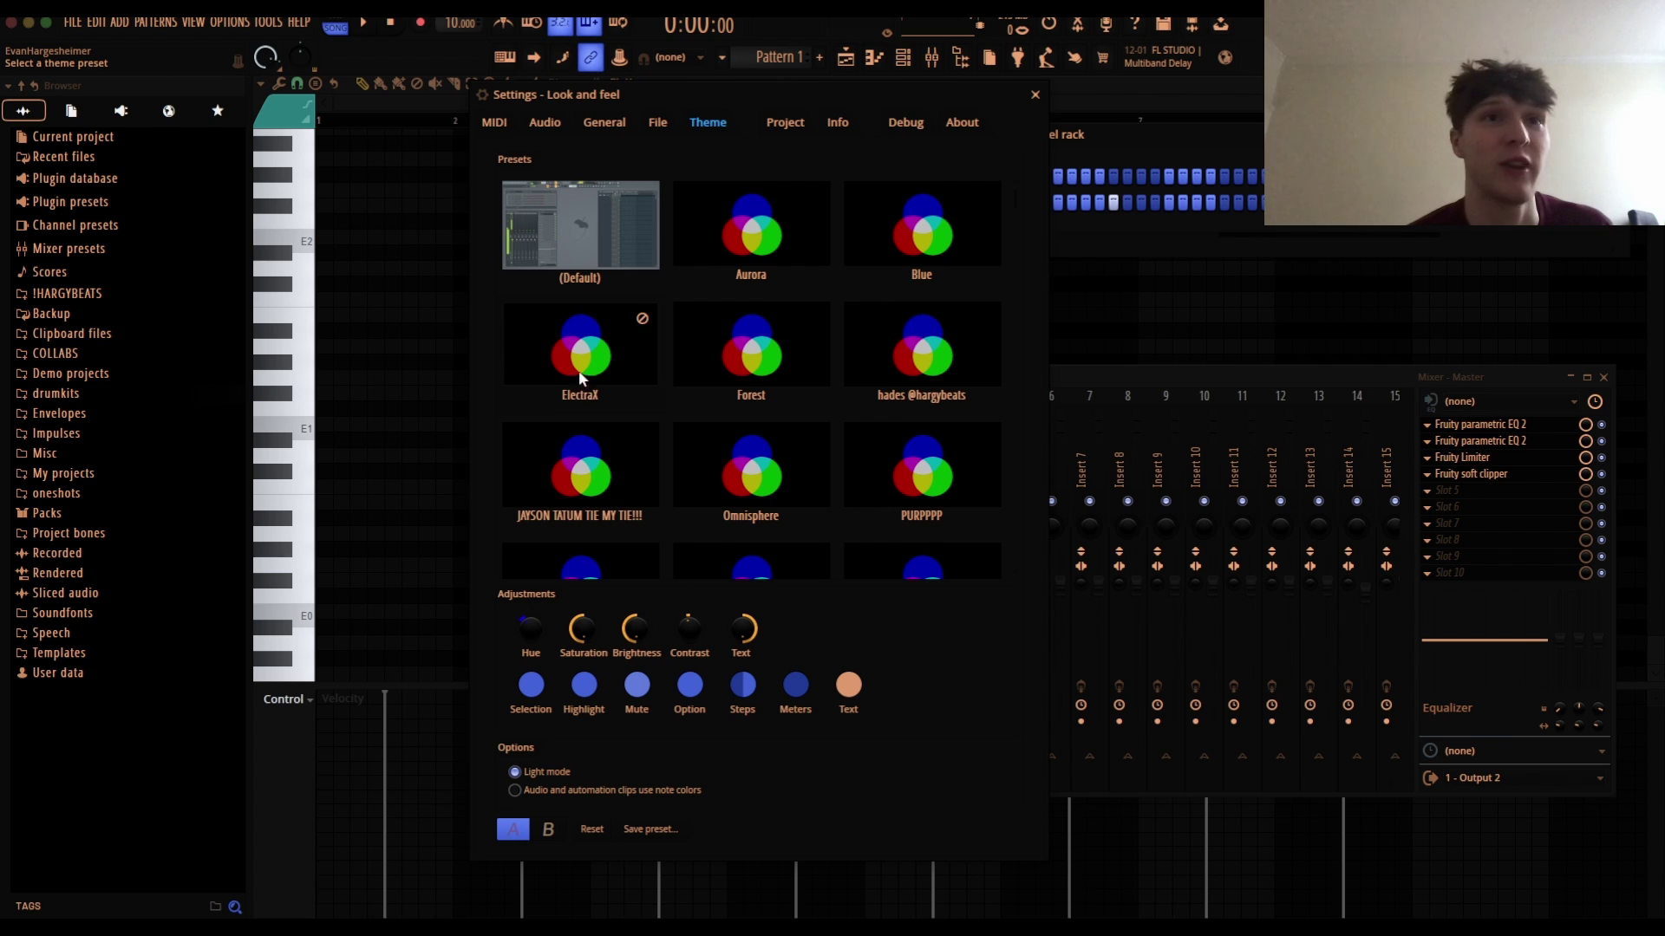